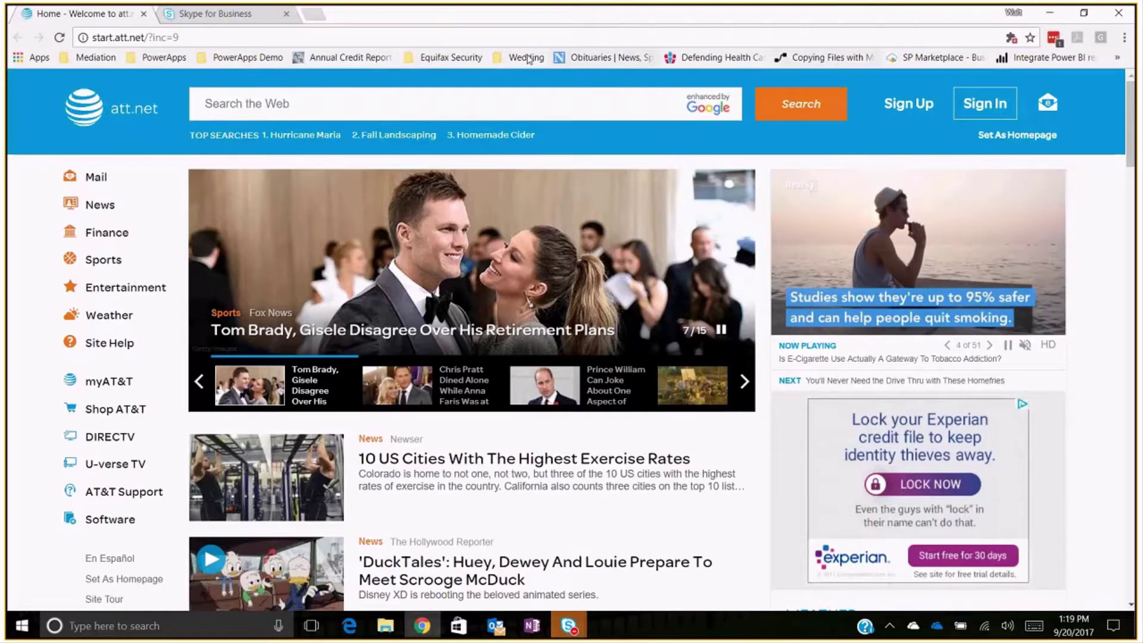
Open the SharePoint site marstonllc.sharepoint.com in a new browser tab
{"action": "left_click", "coordinate": [314, 18]}
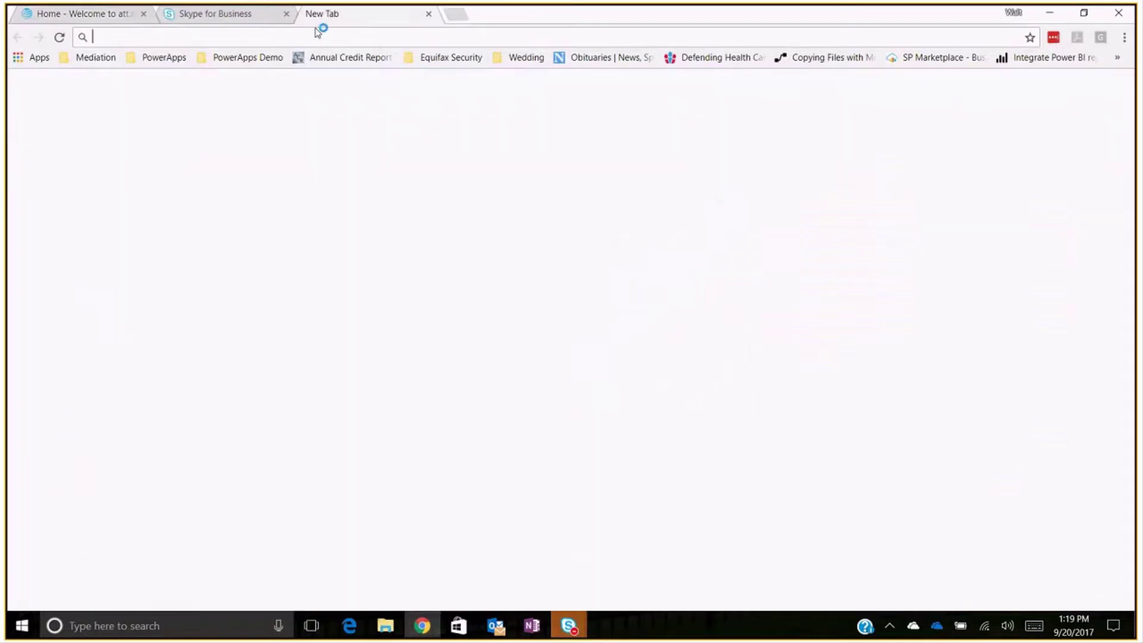
{"action": "type", "text": "marstonllc.sharepoint.com"}
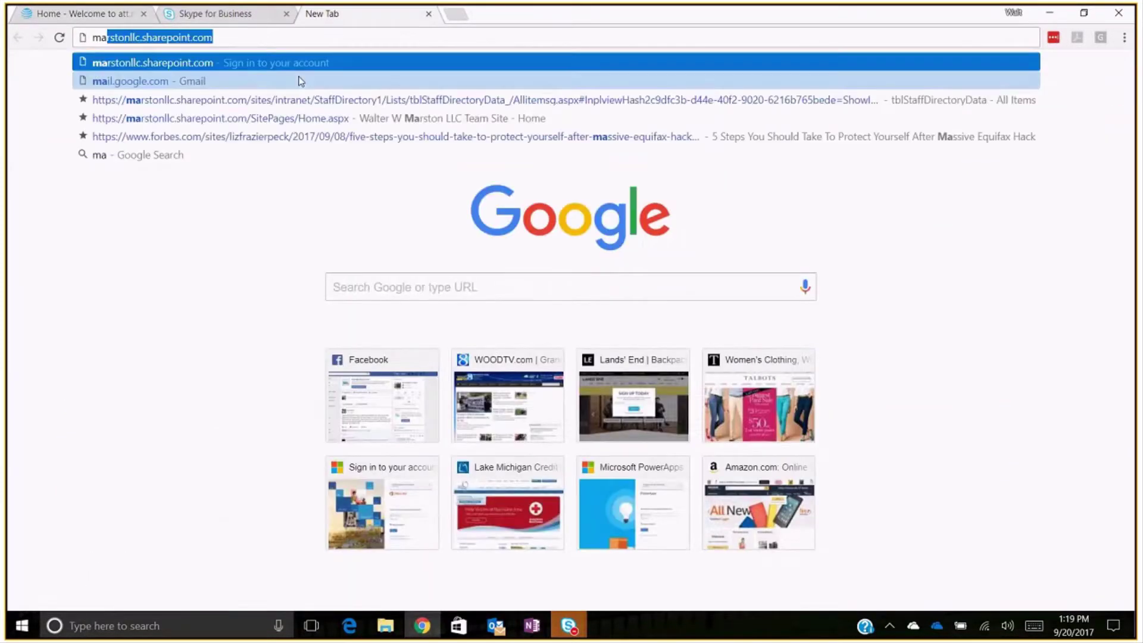
{"action": "key", "text": "Return"}
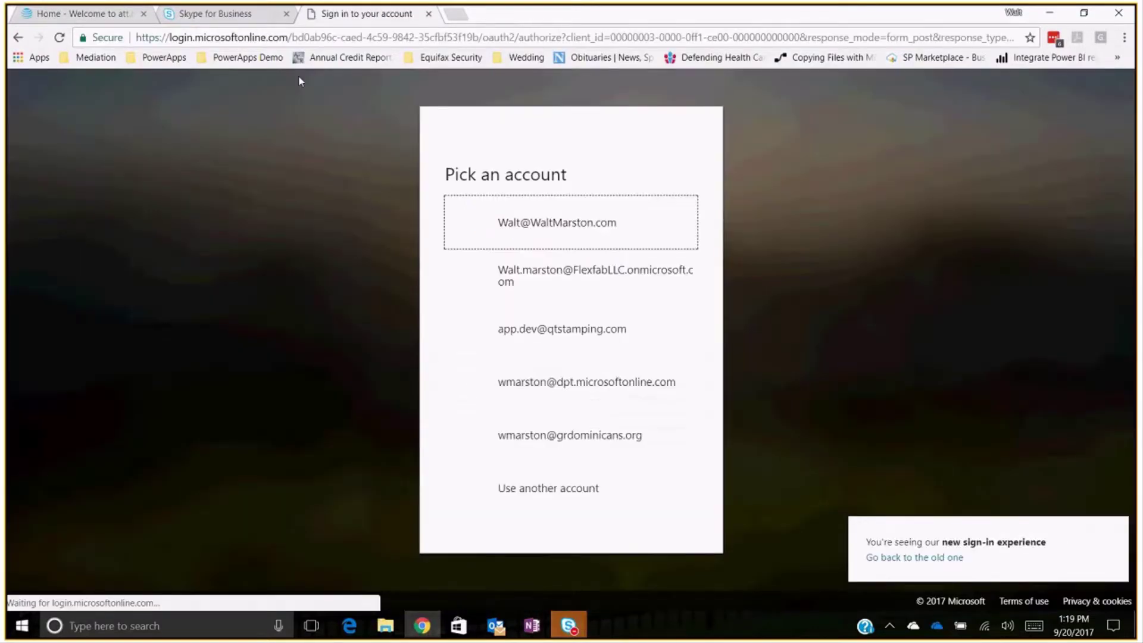
Sign in with the first listed Microsoft account, filling the account password from the saved marstonllc.sharepoint.com login
{"action": "left_click", "coordinate": [593, 230]}
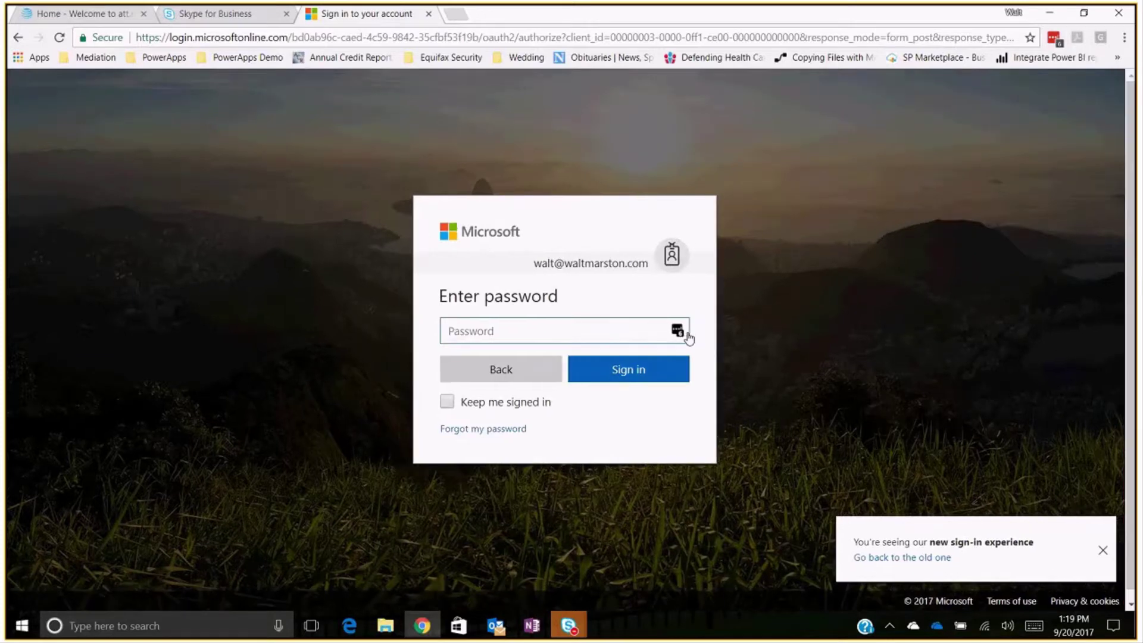
{"action": "left_click", "coordinate": [688, 335]}
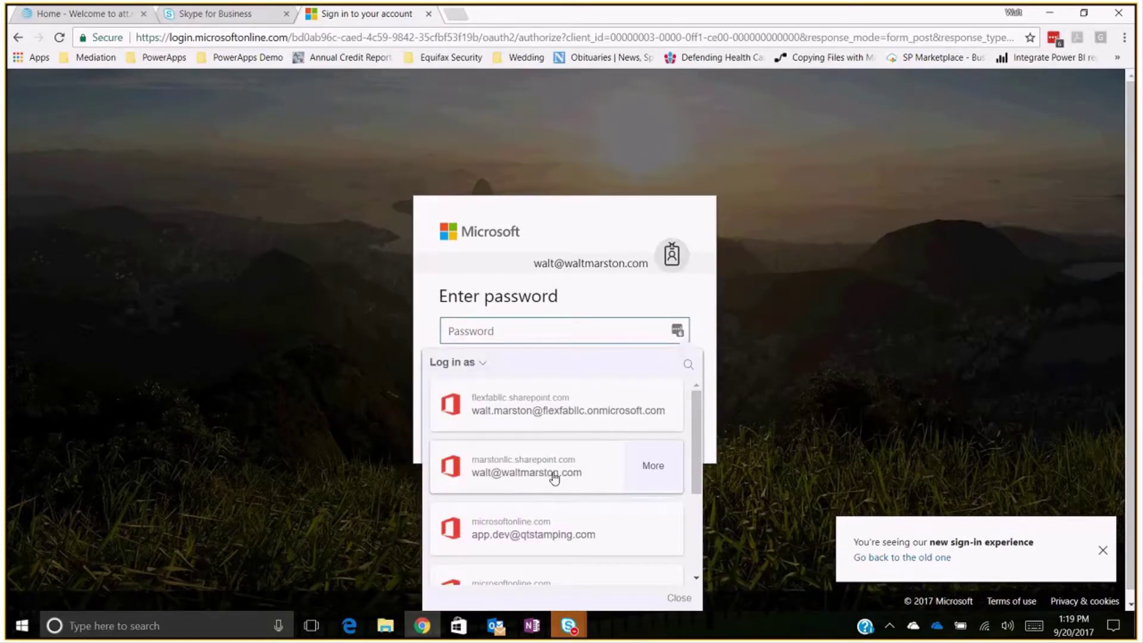
{"action": "left_click", "coordinate": [554, 474]}
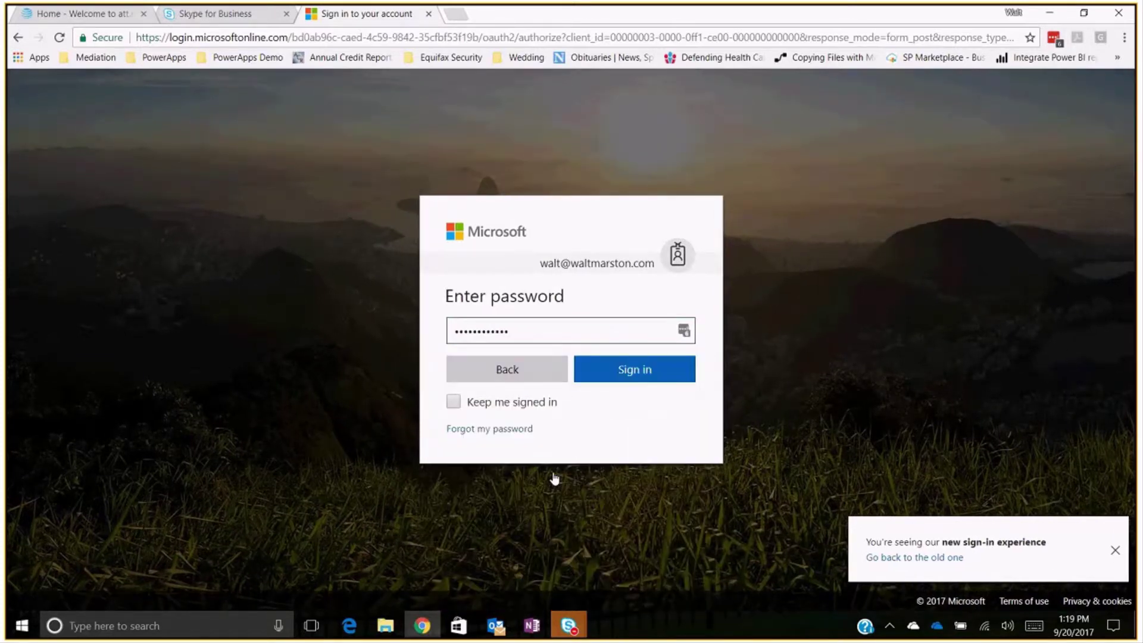
{"action": "left_click", "coordinate": [645, 372]}
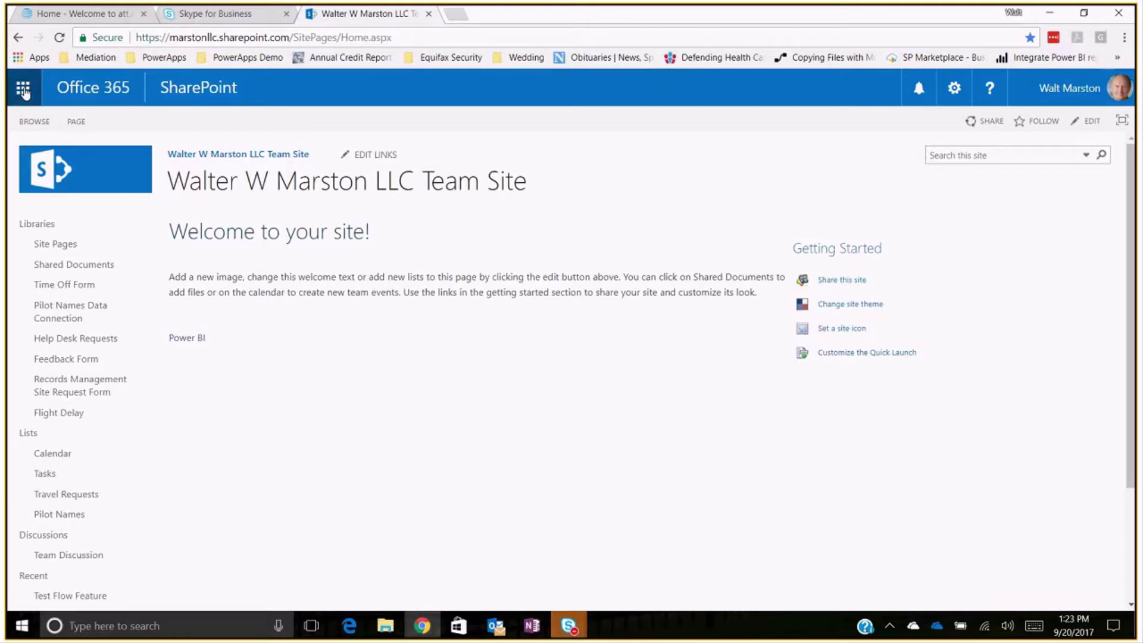
Launch PowerApps from the Office 365 app launcher
{"action": "left_click", "coordinate": [24, 90]}
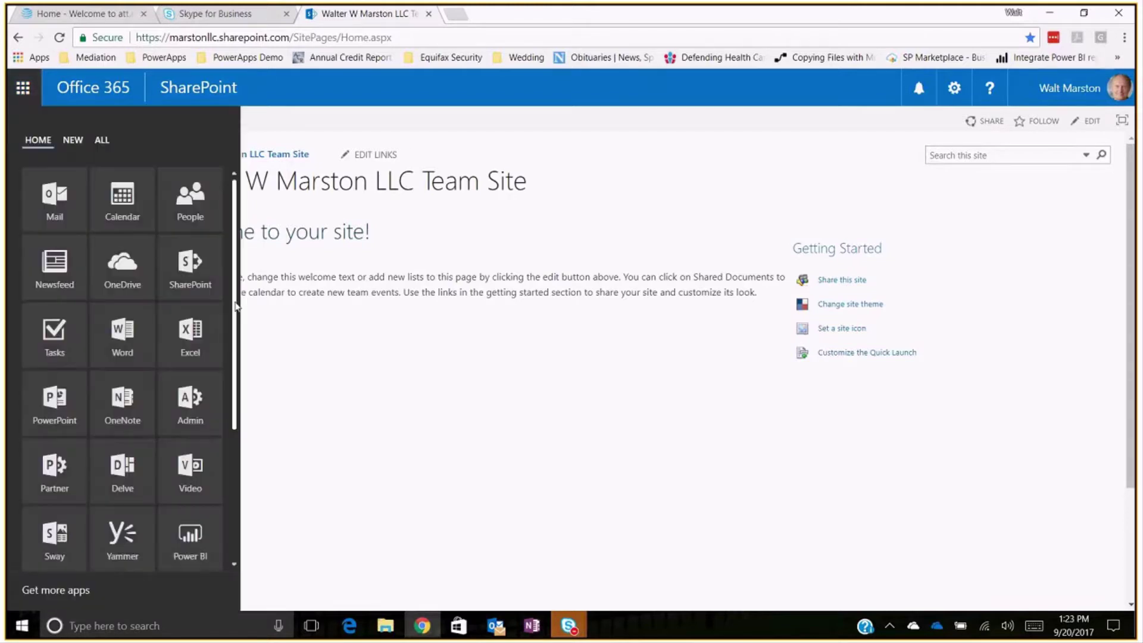
{"action": "scroll", "coordinate": [231, 329], "scroll_direction": "down", "scroll_amount": 1}
{"action": "scroll", "coordinate": [231, 330], "scroll_direction": "down", "scroll_amount": 3}
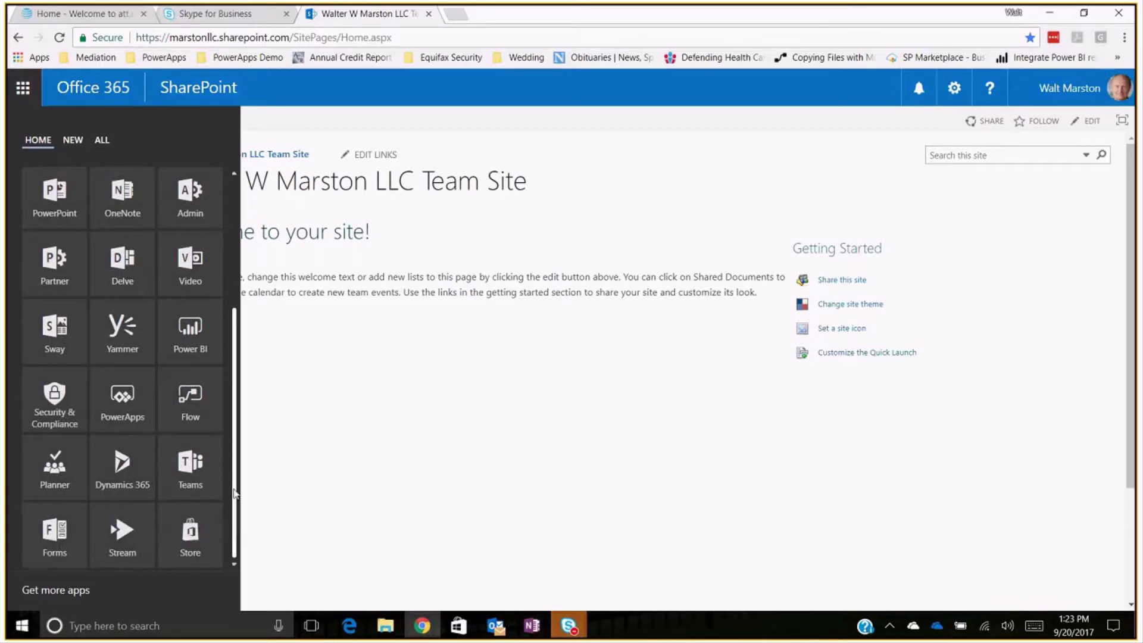
{"action": "left_click", "coordinate": [130, 408]}
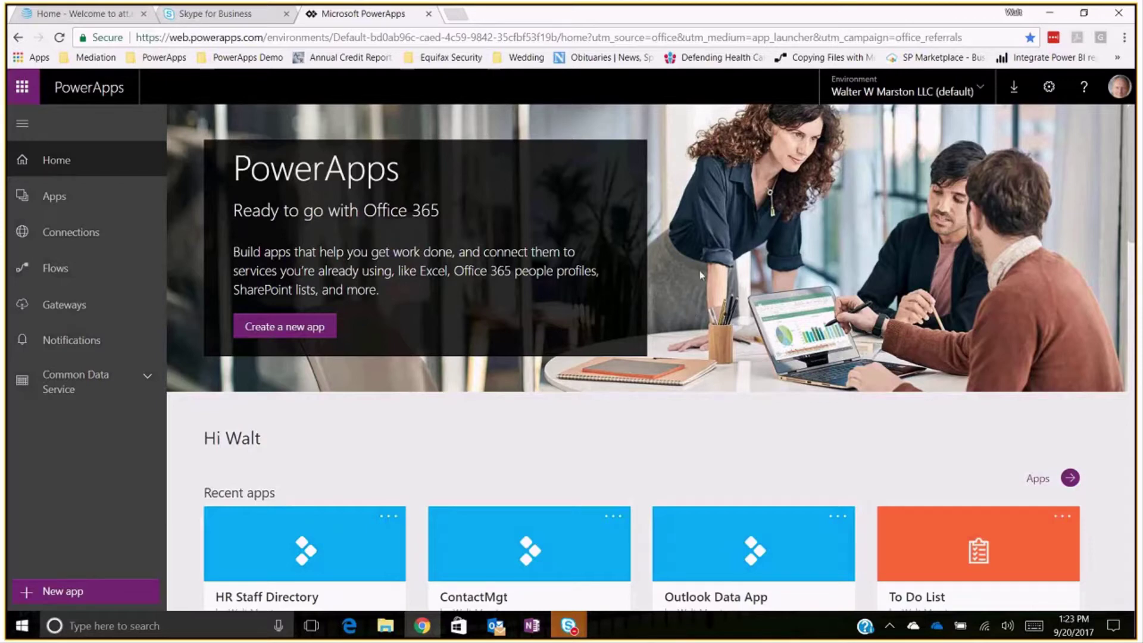
Look over the PowerApps home page and open the list of existing connections
{"action": "scroll", "coordinate": [700, 274], "scroll_direction": "down", "scroll_amount": 1}
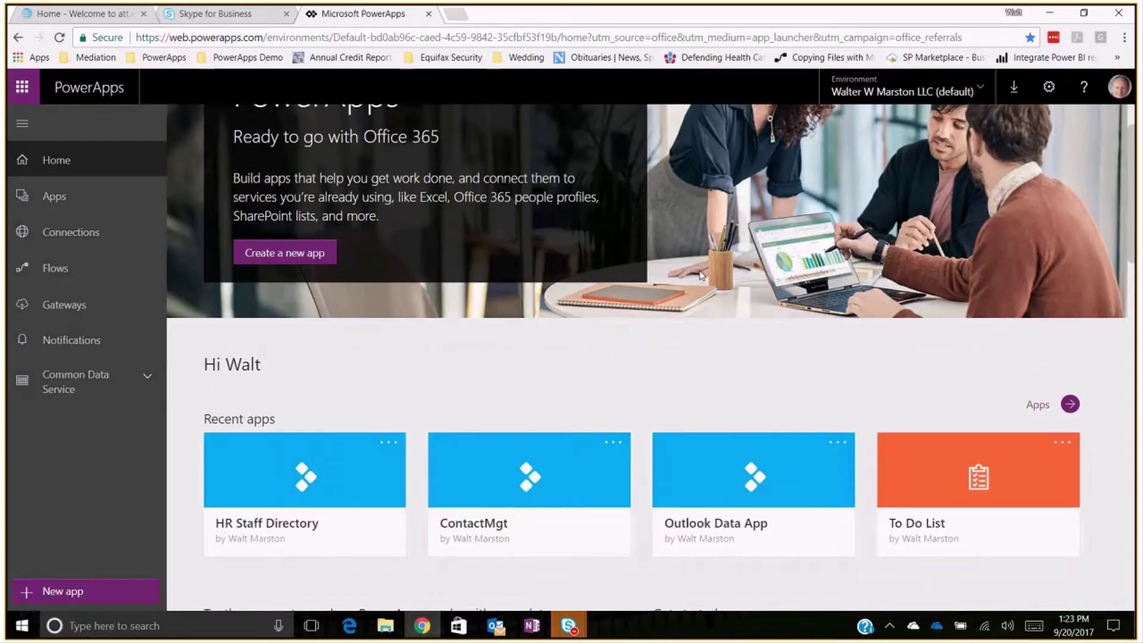
{"action": "scroll", "coordinate": [700, 274], "scroll_direction": "down", "scroll_amount": 5}
{"action": "scroll", "coordinate": [701, 275], "scroll_direction": "up", "scroll_amount": 6}
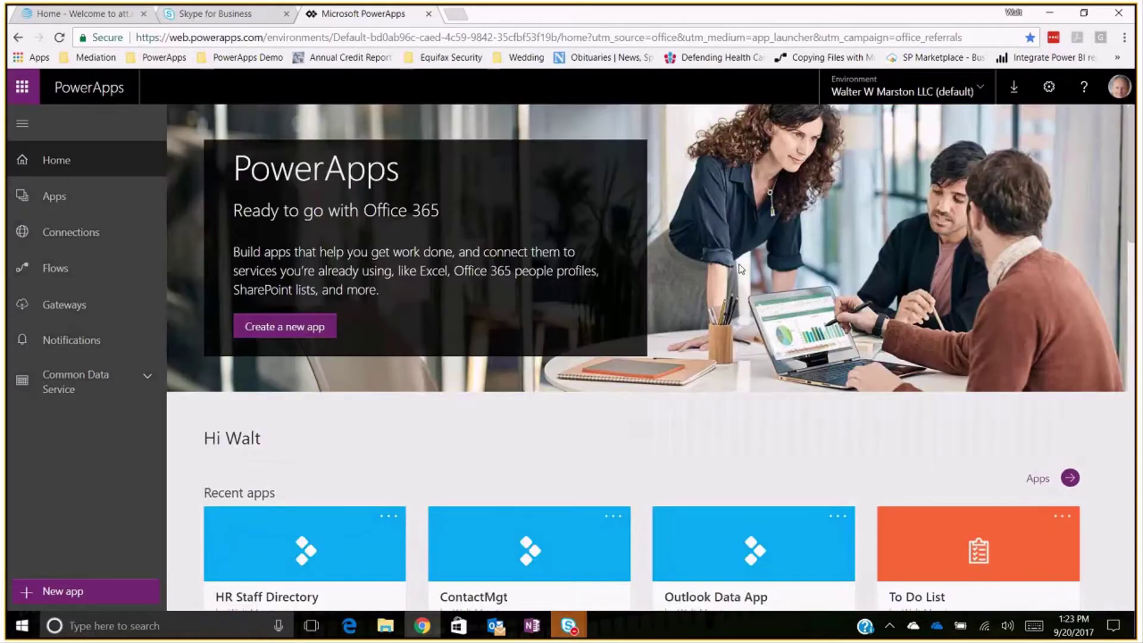
{"action": "scroll", "coordinate": [740, 268], "scroll_direction": "down", "scroll_amount": 1}
{"action": "scroll", "coordinate": [741, 268], "scroll_direction": "up", "scroll_amount": 1}
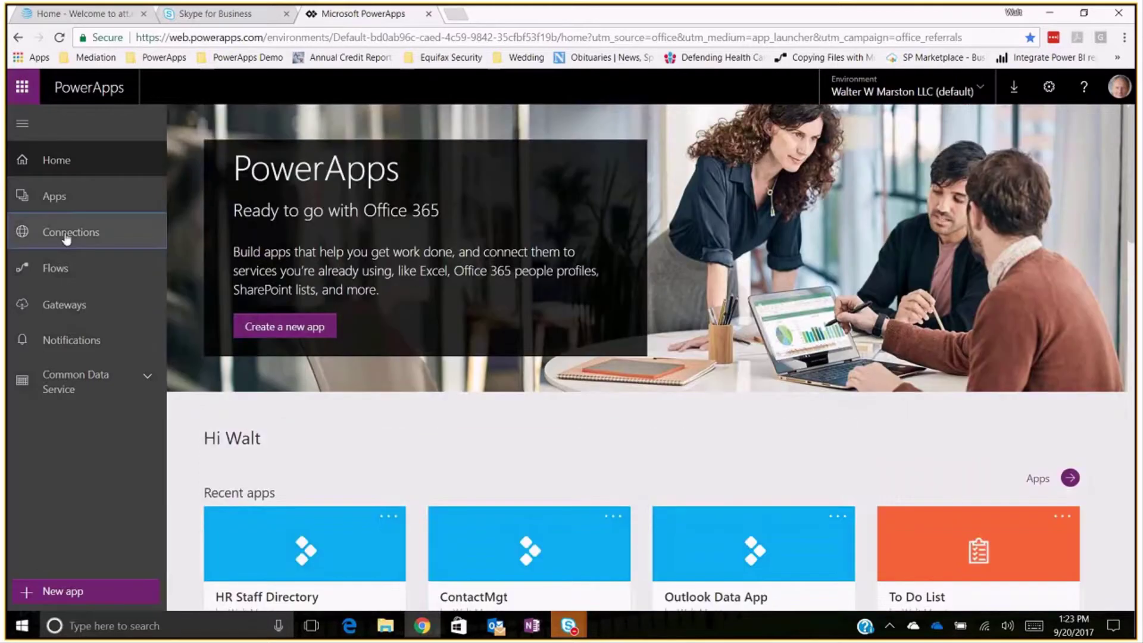
{"action": "left_click", "coordinate": [67, 239]}
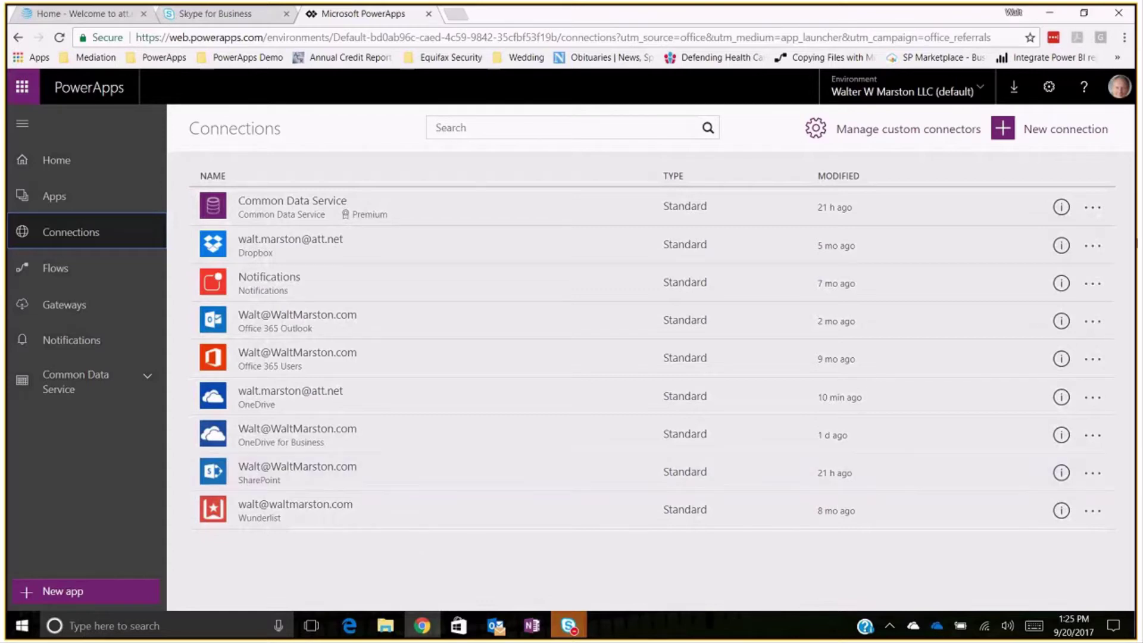
Examine the catalogue of services available for a new connection and return to the list of existing connections
{"action": "left_click", "coordinate": [1004, 129]}
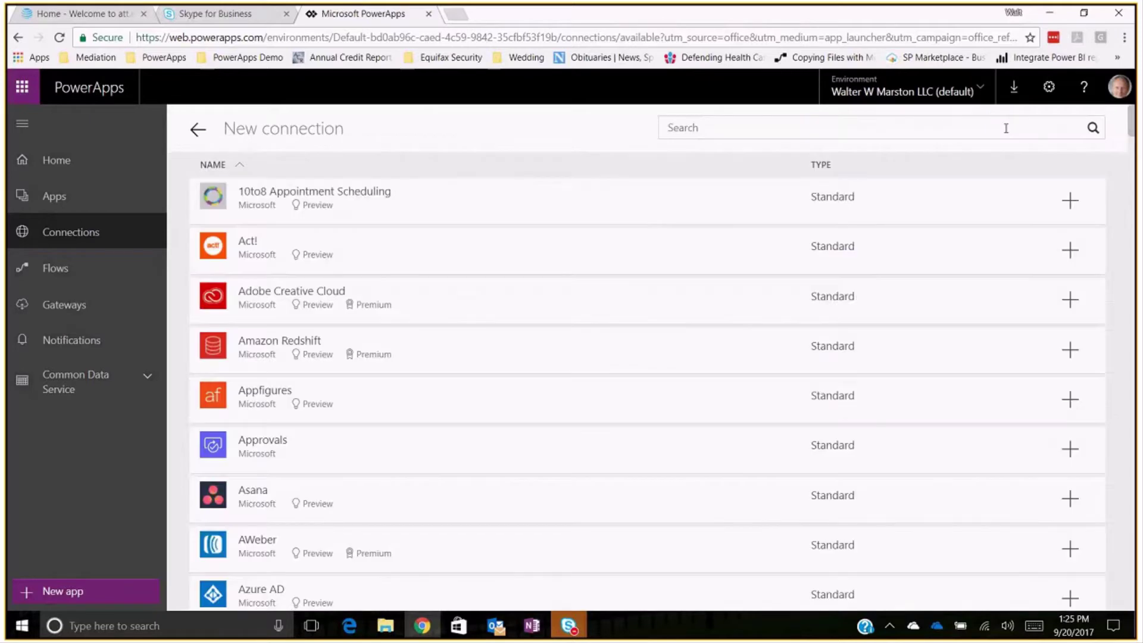
{"action": "scroll", "coordinate": [554, 320], "scroll_direction": "down", "scroll_amount": 4}
{"action": "scroll", "coordinate": [554, 320], "scroll_direction": "down", "scroll_amount": 5}
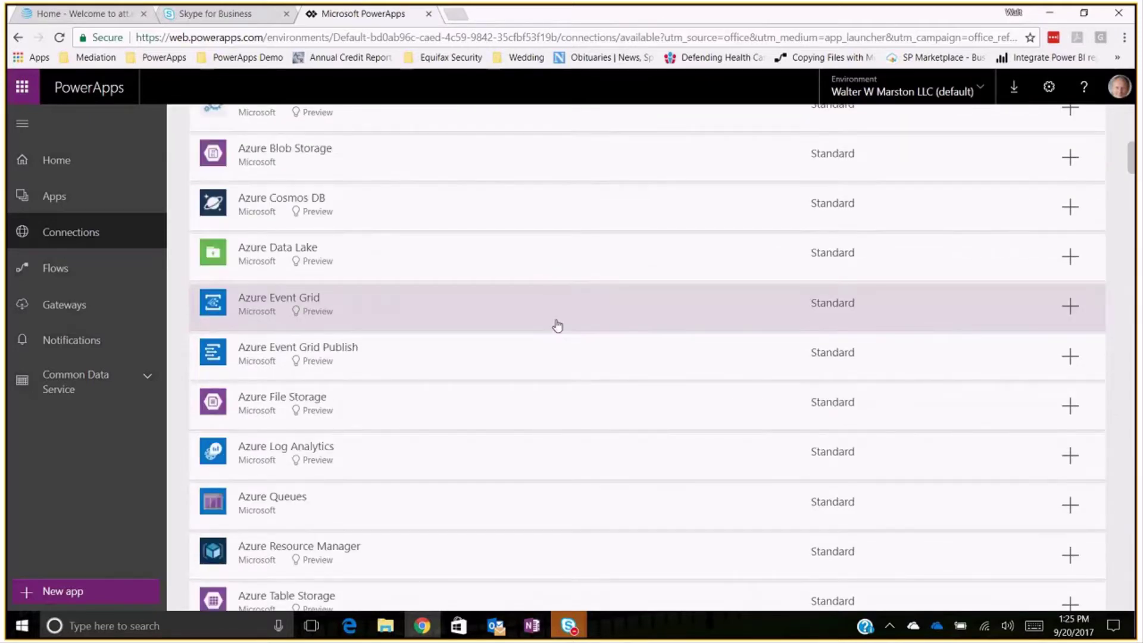
{"action": "scroll", "coordinate": [558, 325], "scroll_direction": "down", "scroll_amount": 20}
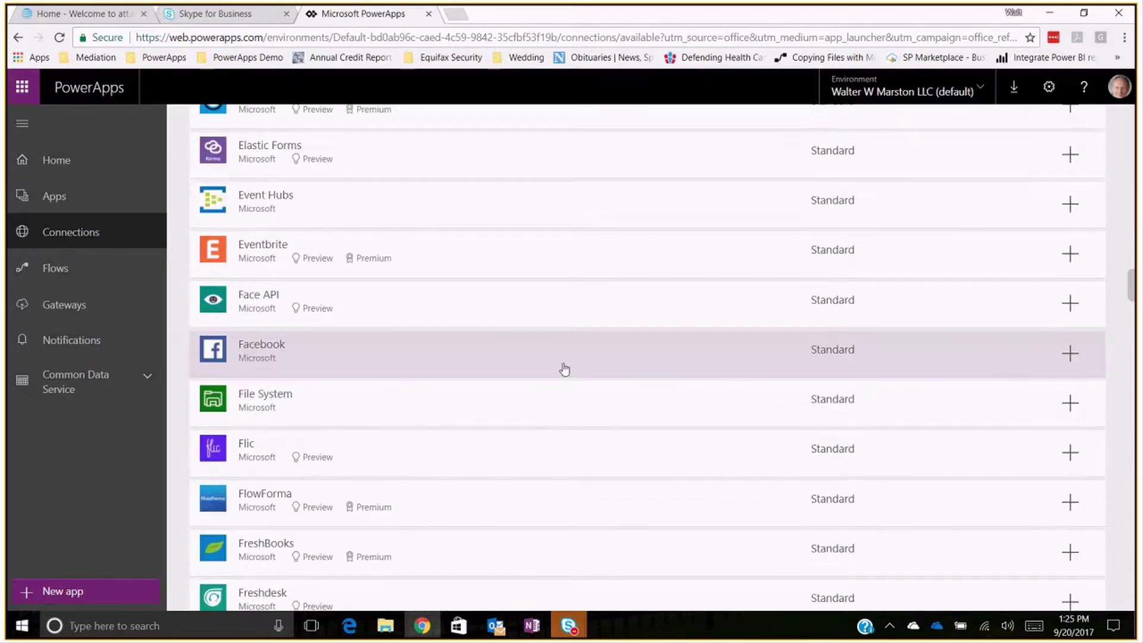
{"action": "scroll", "coordinate": [565, 370], "scroll_direction": "down", "scroll_amount": 3}
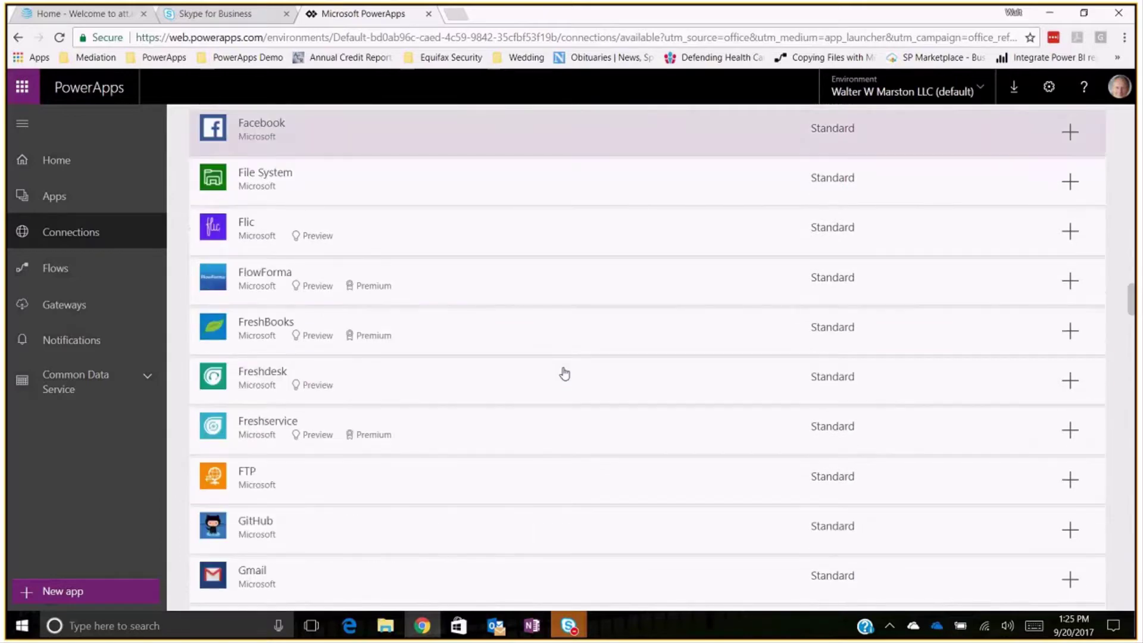
{"action": "scroll", "coordinate": [564, 374], "scroll_direction": "down", "scroll_amount": 18}
{"action": "scroll", "coordinate": [574, 435], "scroll_direction": "down", "scroll_amount": 5}
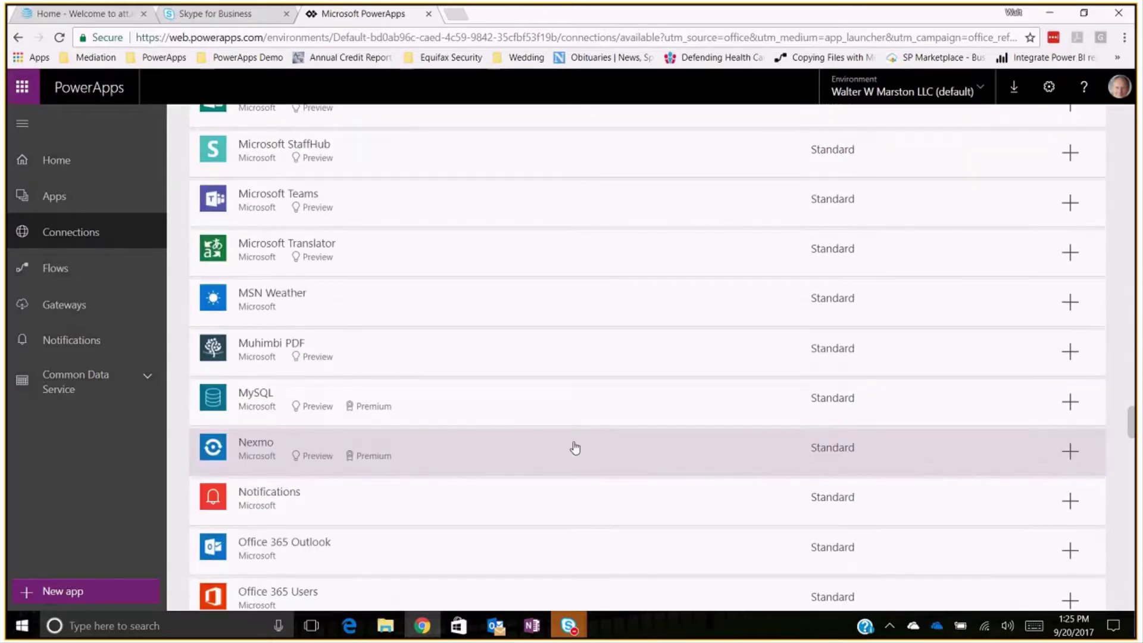
{"action": "scroll", "coordinate": [575, 448], "scroll_direction": "down", "scroll_amount": 16}
{"action": "scroll", "coordinate": [580, 459], "scroll_direction": "up", "scroll_amount": 5}
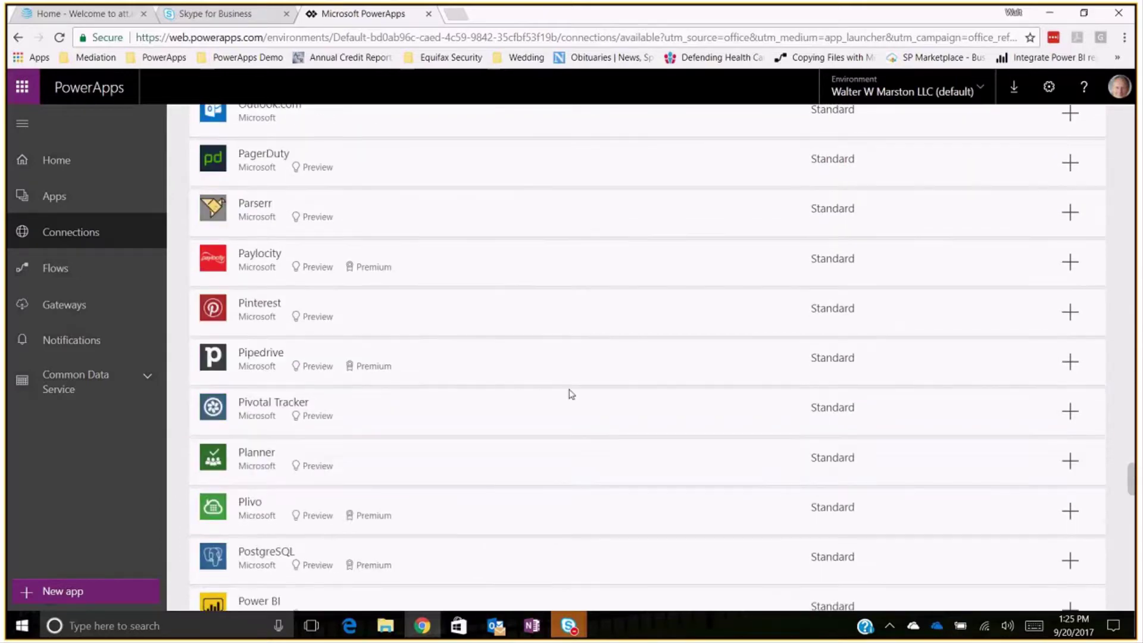
{"action": "scroll", "coordinate": [571, 382], "scroll_direction": "up", "scroll_amount": 7}
{"action": "scroll", "coordinate": [571, 382], "scroll_direction": "up", "scroll_amount": 5}
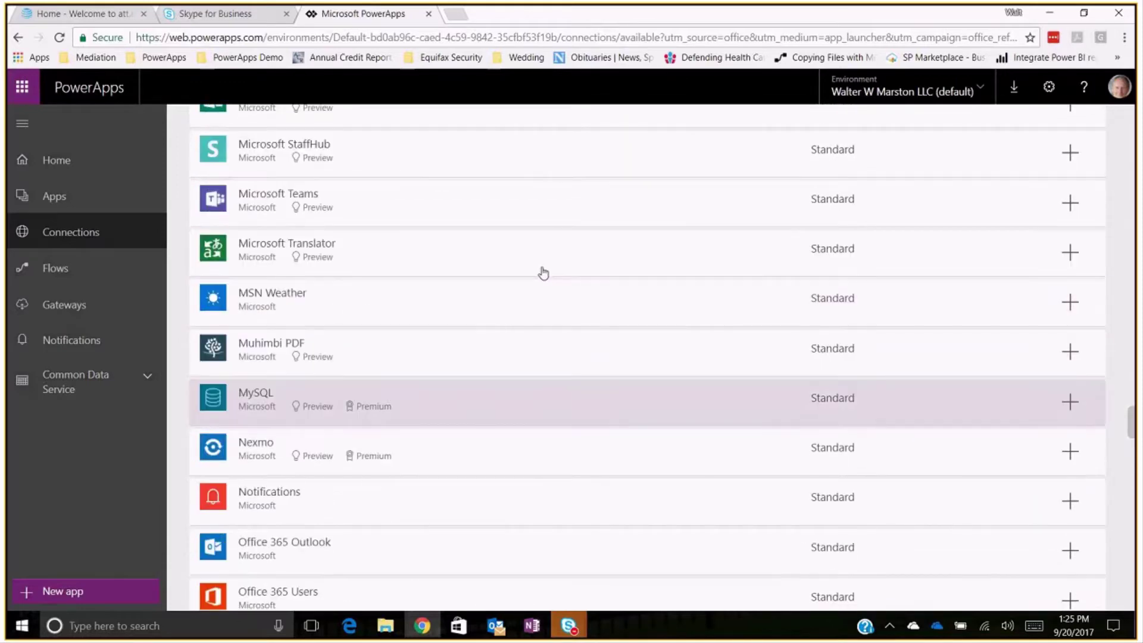
{"action": "scroll", "coordinate": [543, 273], "scroll_direction": "up", "scroll_amount": 7}
{"action": "scroll", "coordinate": [545, 259], "scroll_direction": "up", "scroll_amount": 15}
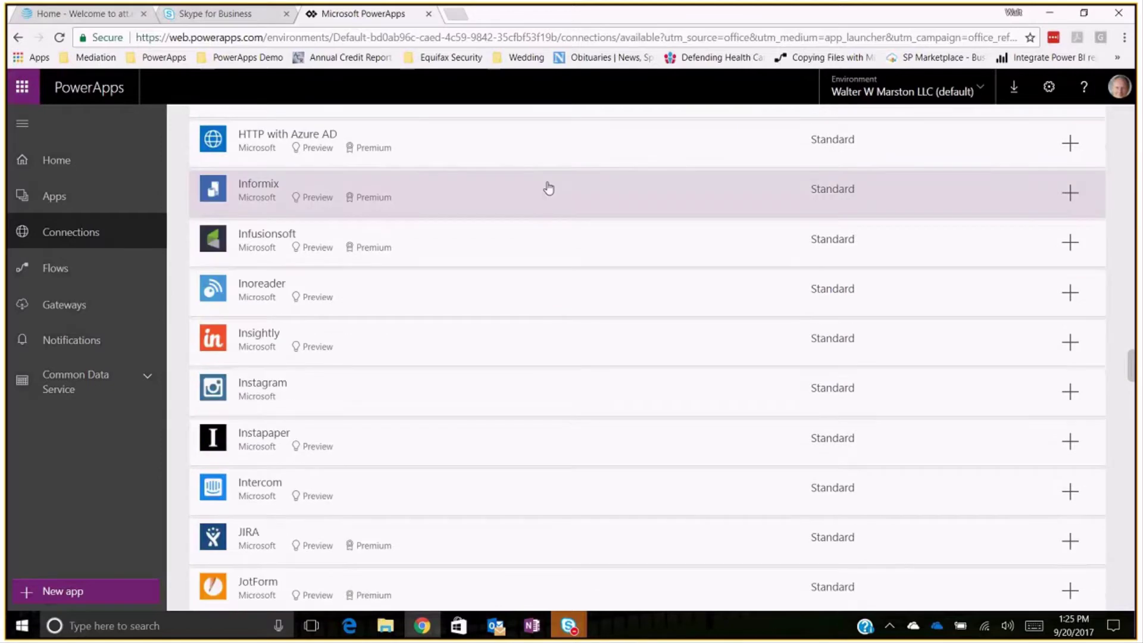
{"action": "scroll", "coordinate": [626, 155], "scroll_direction": "up", "scroll_amount": 7}
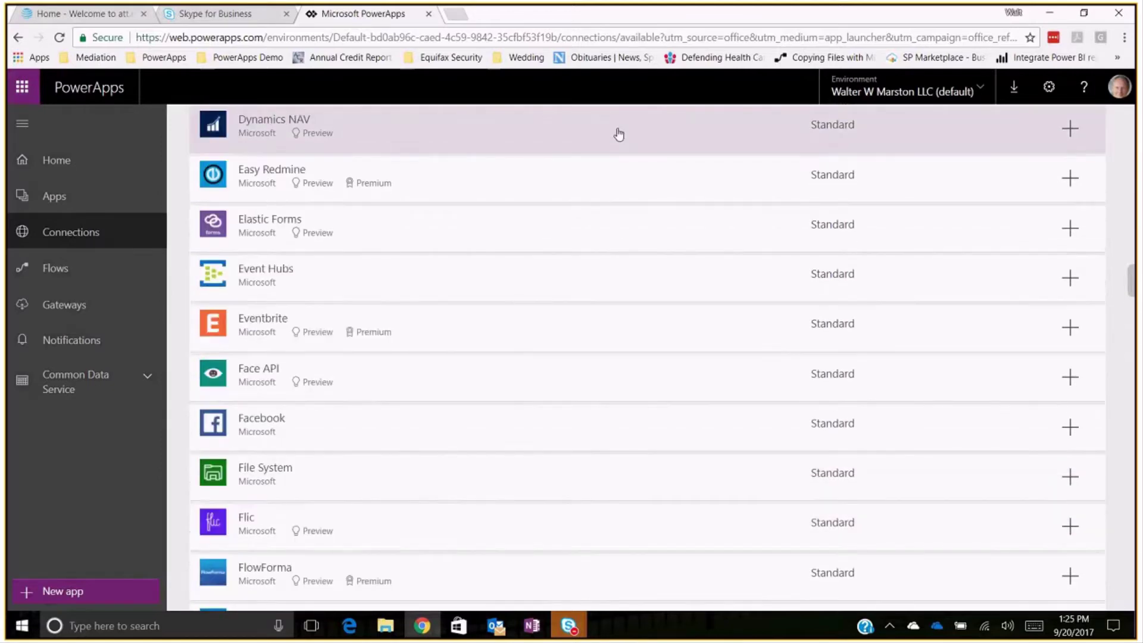
{"action": "scroll", "coordinate": [620, 134], "scroll_direction": "up", "scroll_amount": 6}
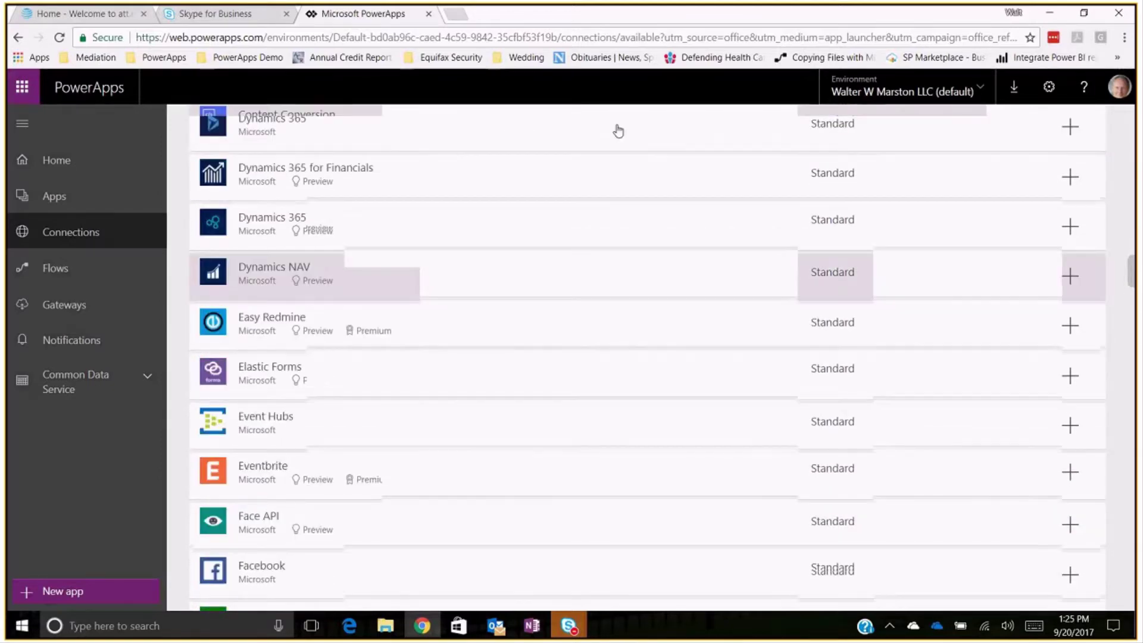
{"action": "scroll", "coordinate": [619, 132], "scroll_direction": "up", "scroll_amount": 11}
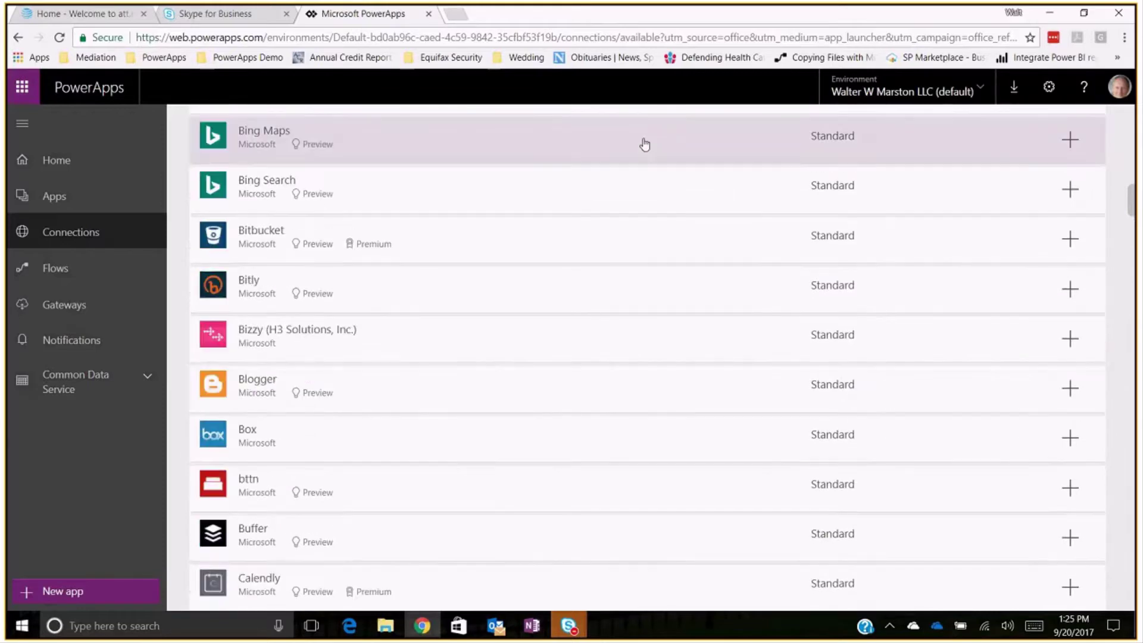
{"action": "scroll", "coordinate": [645, 144], "scroll_direction": "up", "scroll_amount": 15}
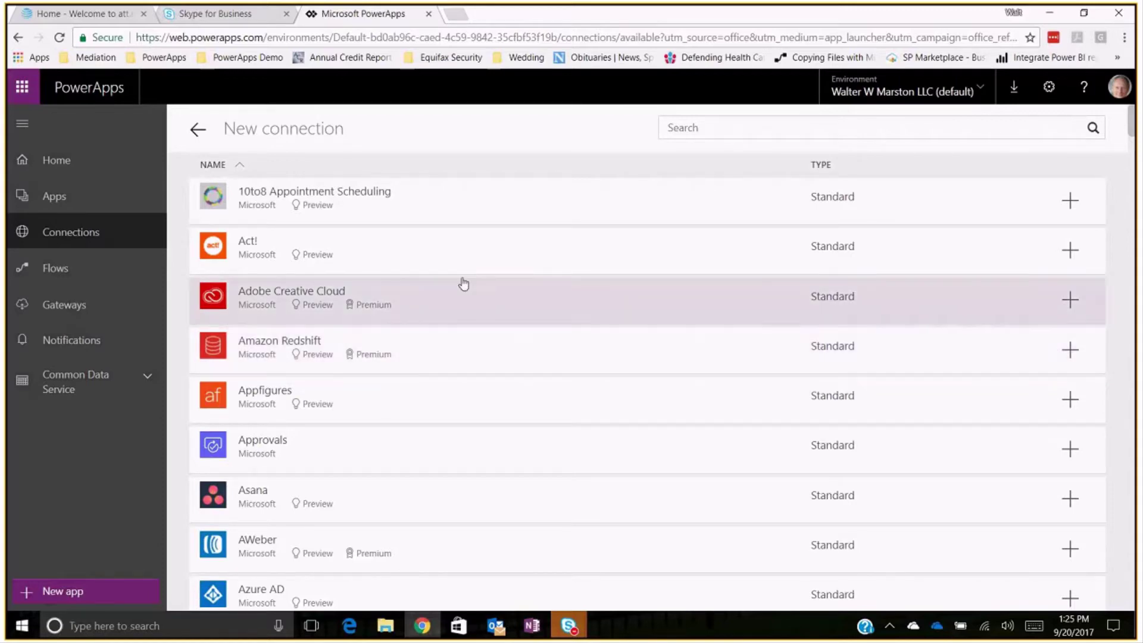
{"action": "scroll", "coordinate": [537, 305], "scroll_direction": "down", "scroll_amount": 5}
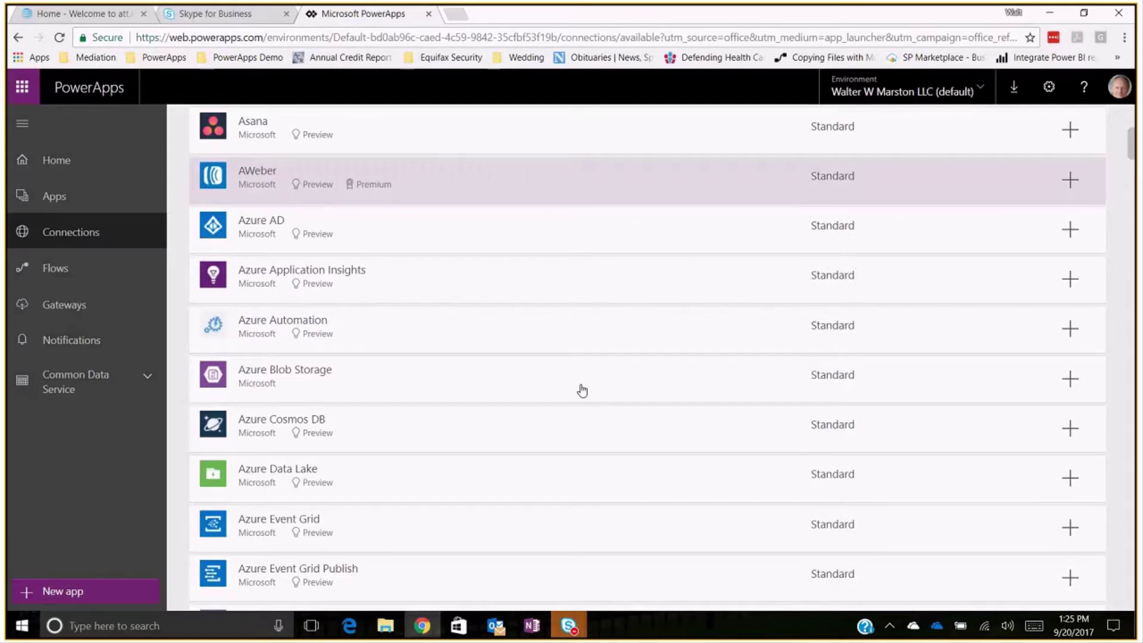
{"action": "scroll", "coordinate": [582, 390], "scroll_direction": "down", "scroll_amount": 6}
{"action": "scroll", "coordinate": [582, 396], "scroll_direction": "up", "scroll_amount": 15}
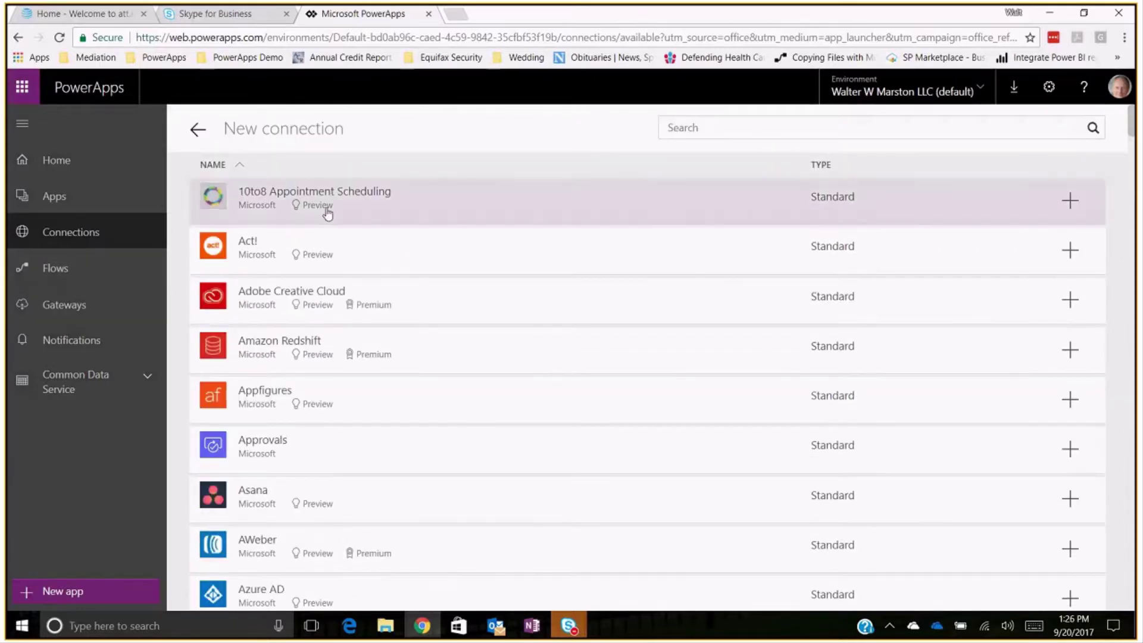
{"action": "scroll", "coordinate": [740, 323], "scroll_direction": "down", "scroll_amount": 7}
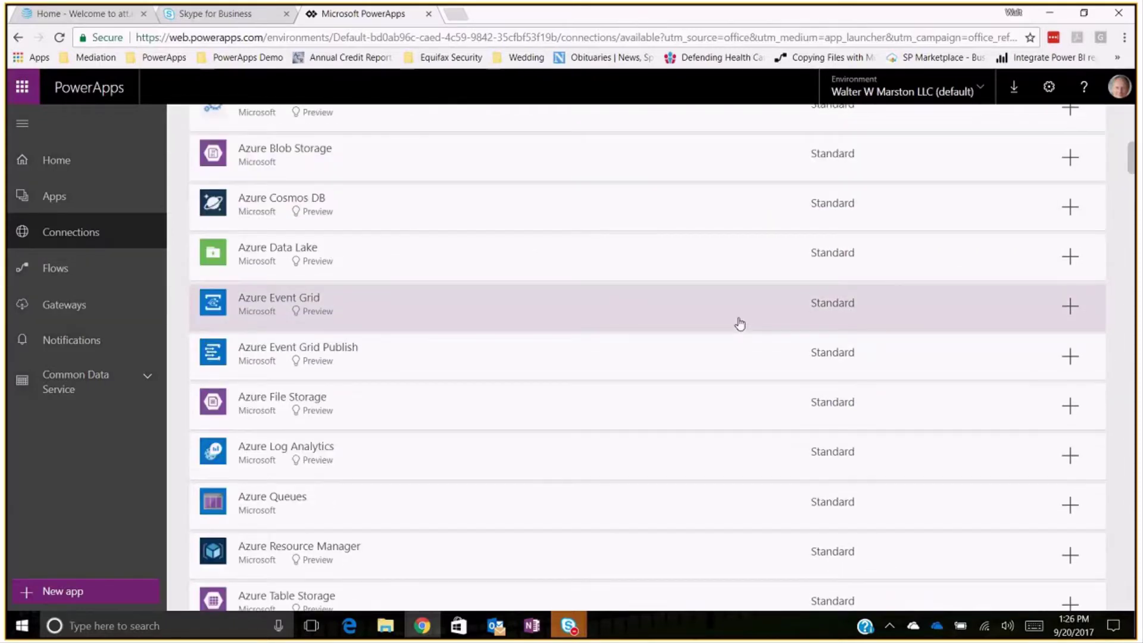
{"action": "scroll", "coordinate": [740, 323], "scroll_direction": "down", "scroll_amount": 15}
{"action": "scroll", "coordinate": [737, 334], "scroll_direction": "down", "scroll_amount": 5}
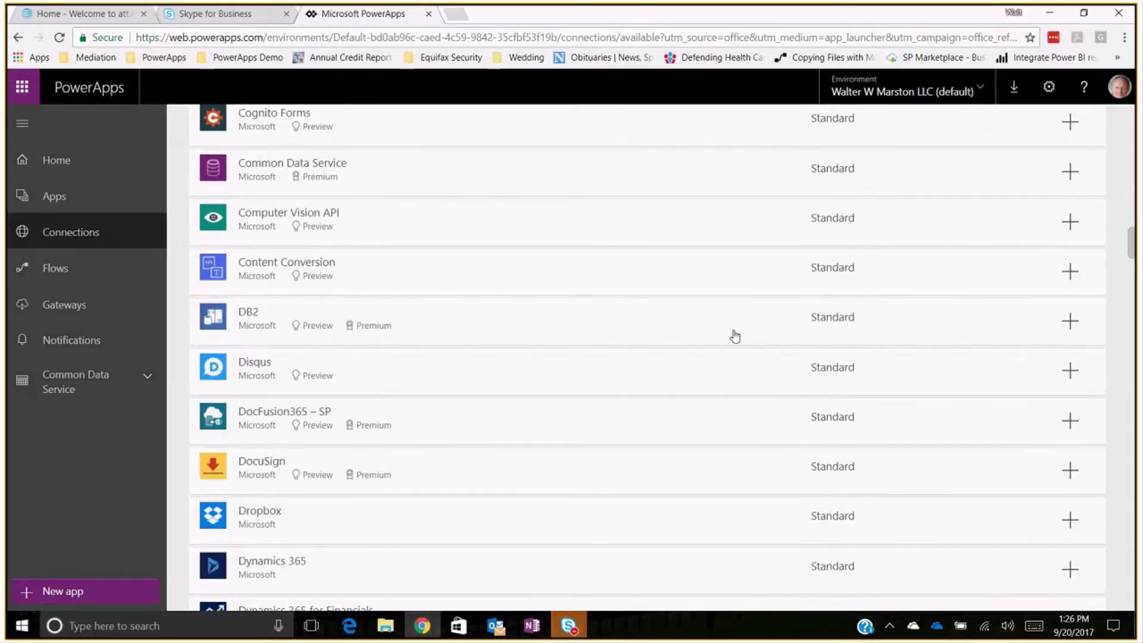
{"action": "scroll", "coordinate": [736, 336], "scroll_direction": "down", "scroll_amount": 15}
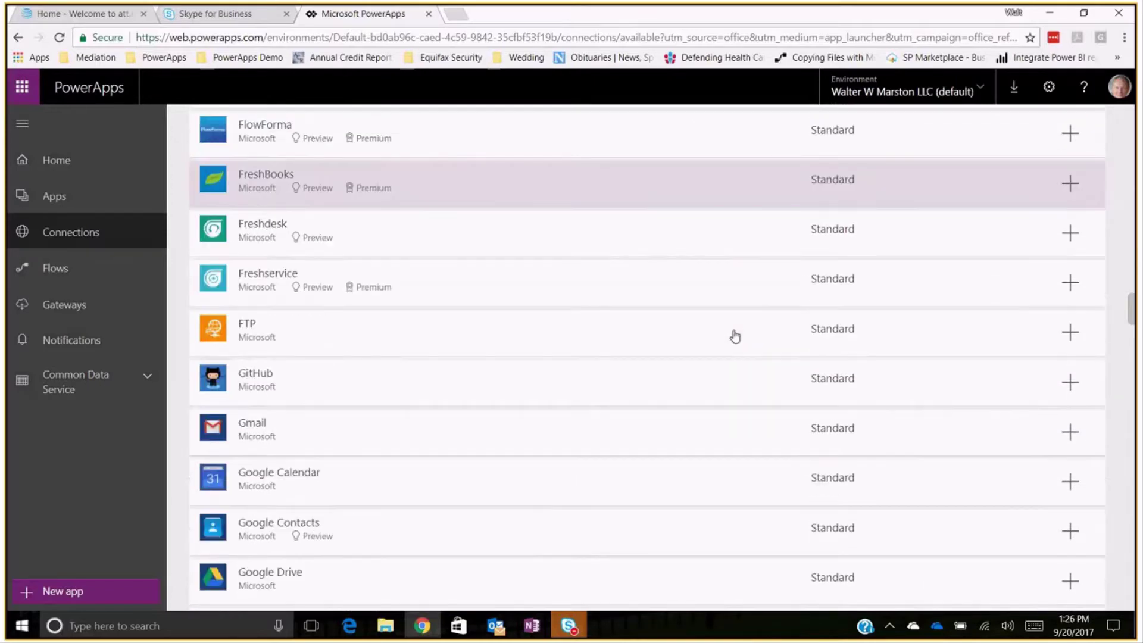
{"action": "scroll", "coordinate": [736, 336], "scroll_direction": "down", "scroll_amount": 10}
{"action": "scroll", "coordinate": [736, 336], "scroll_direction": "up", "scroll_amount": 20}
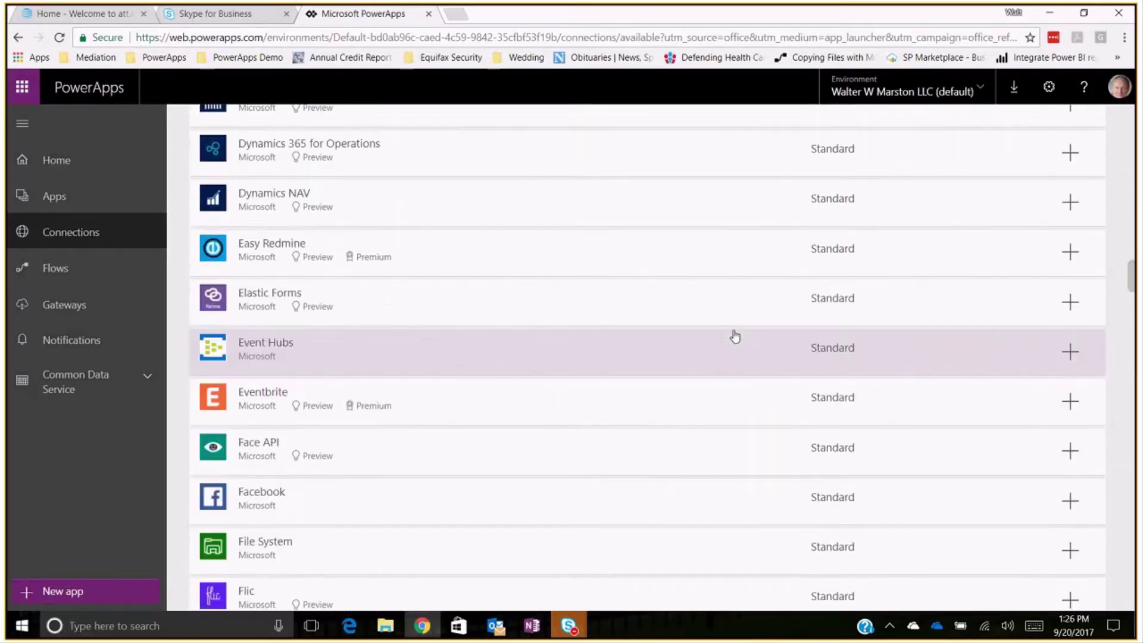
{"action": "scroll", "coordinate": [736, 336], "scroll_direction": "up", "scroll_amount": 15}
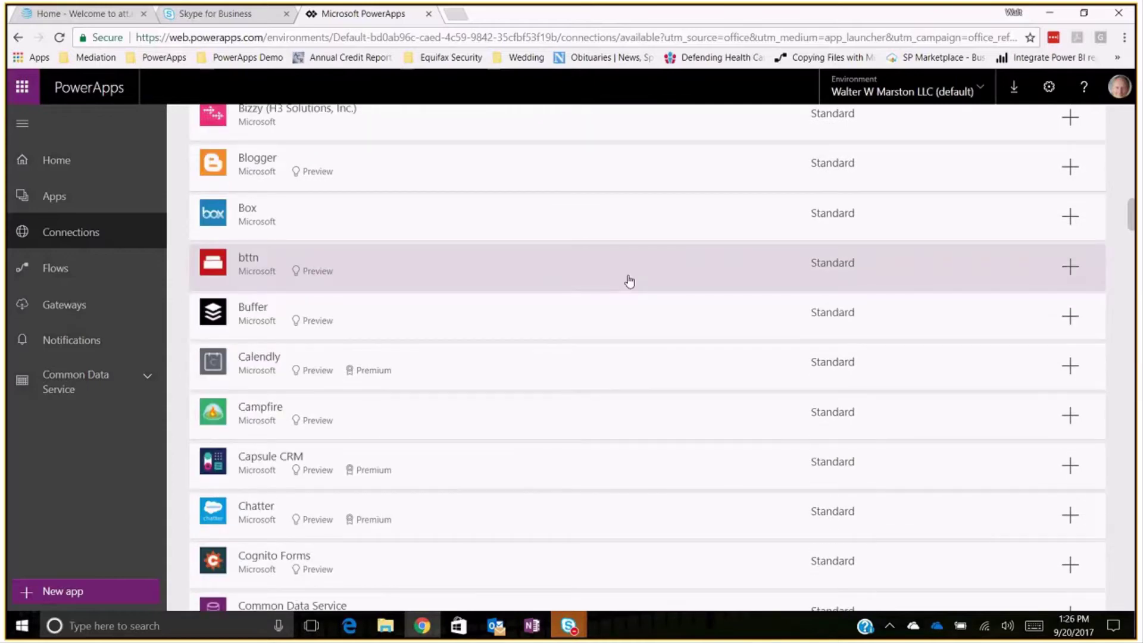
{"action": "scroll", "coordinate": [630, 281], "scroll_direction": "up", "scroll_amount": 15}
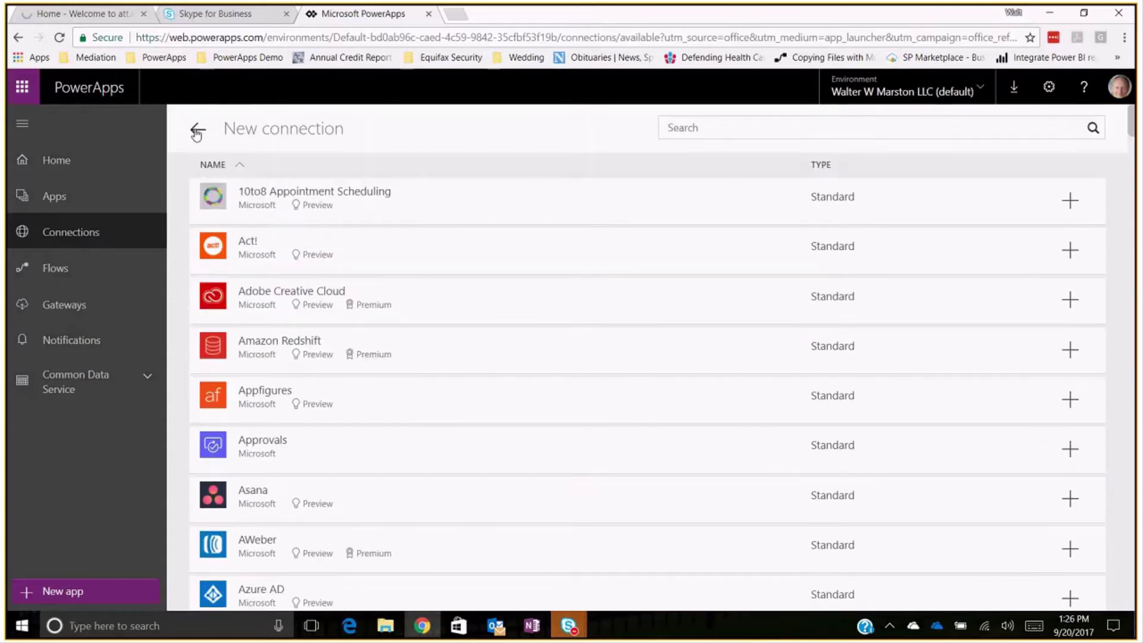
{"action": "left_click", "coordinate": [198, 127]}
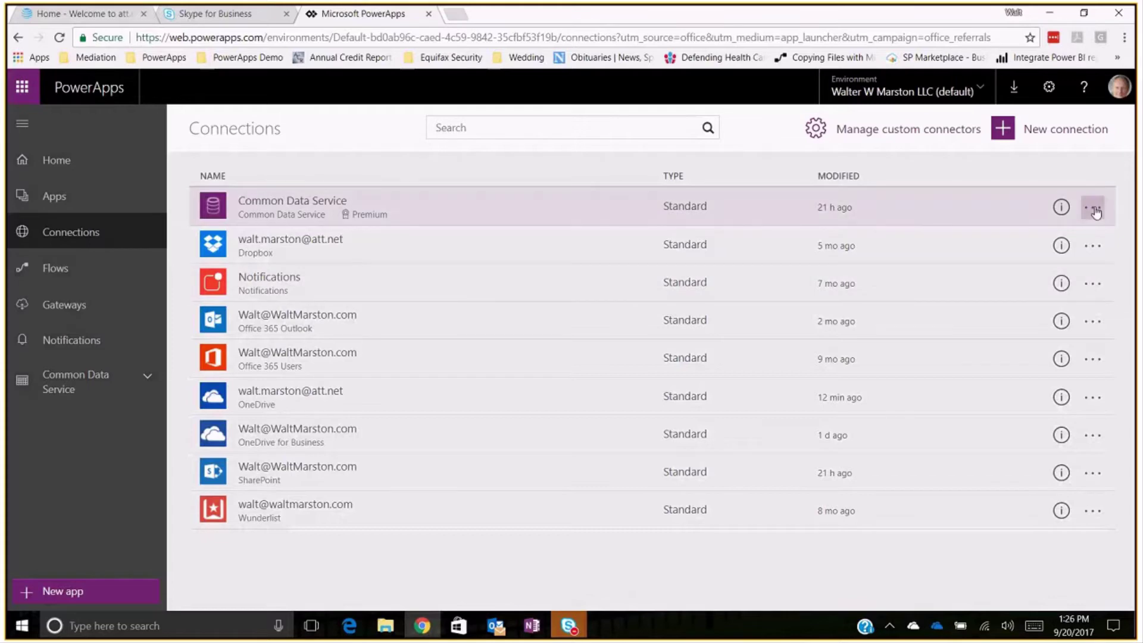
Open the list of apps and start creating a new app in the default environment
{"action": "left_click", "coordinate": [1095, 209]}
{"action": "left_click", "coordinate": [340, 240]}
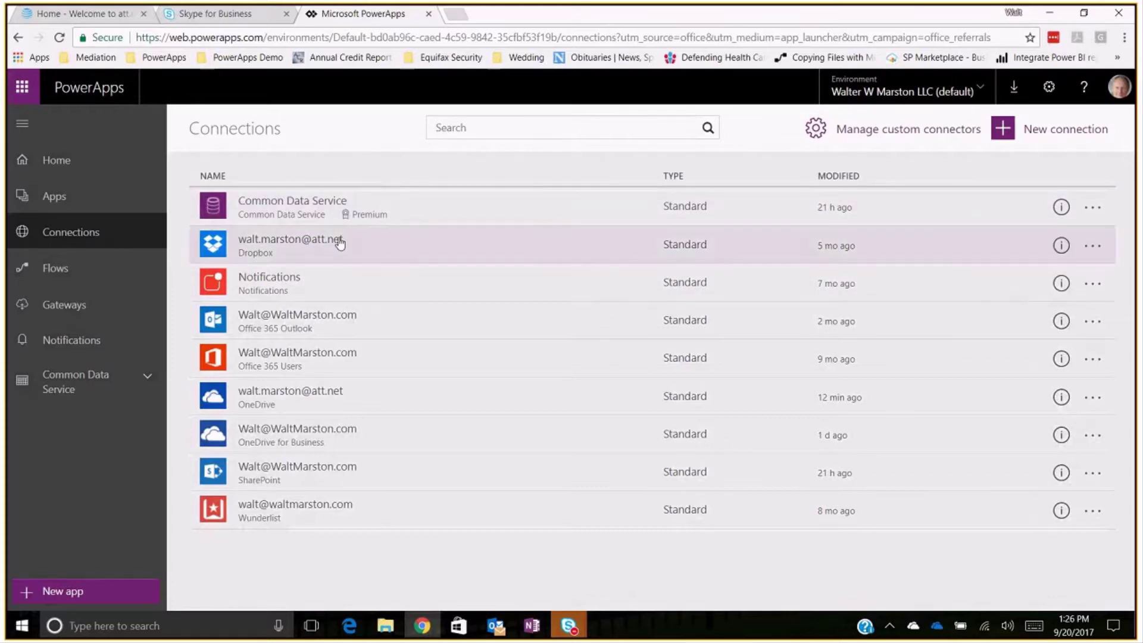
{"action": "left_click", "coordinate": [62, 203]}
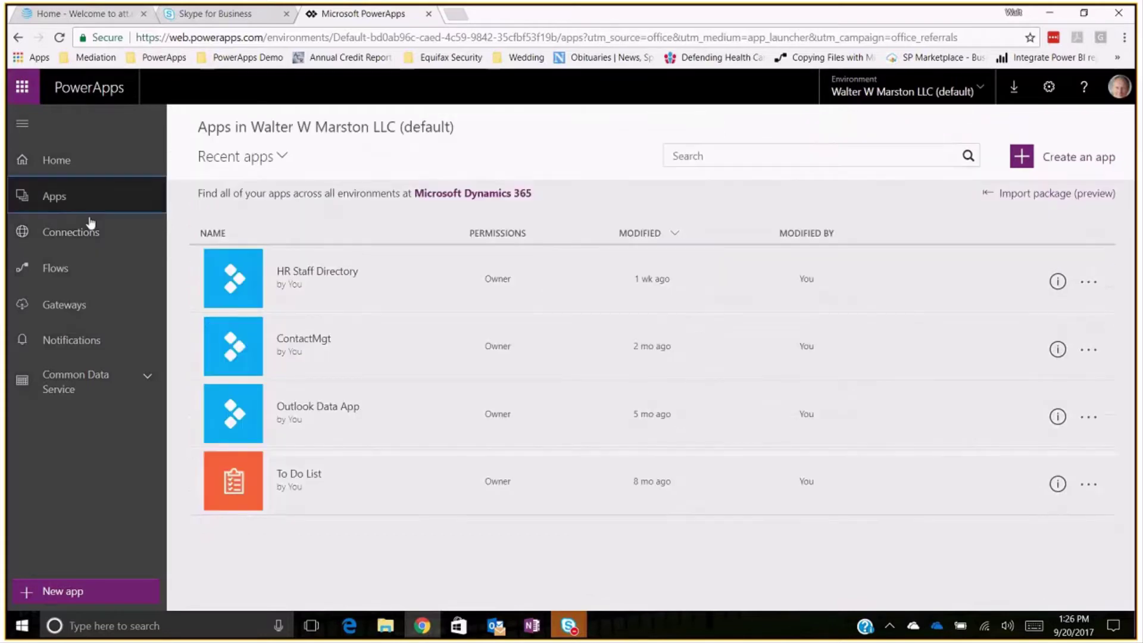
{"action": "left_click", "coordinate": [1022, 158]}
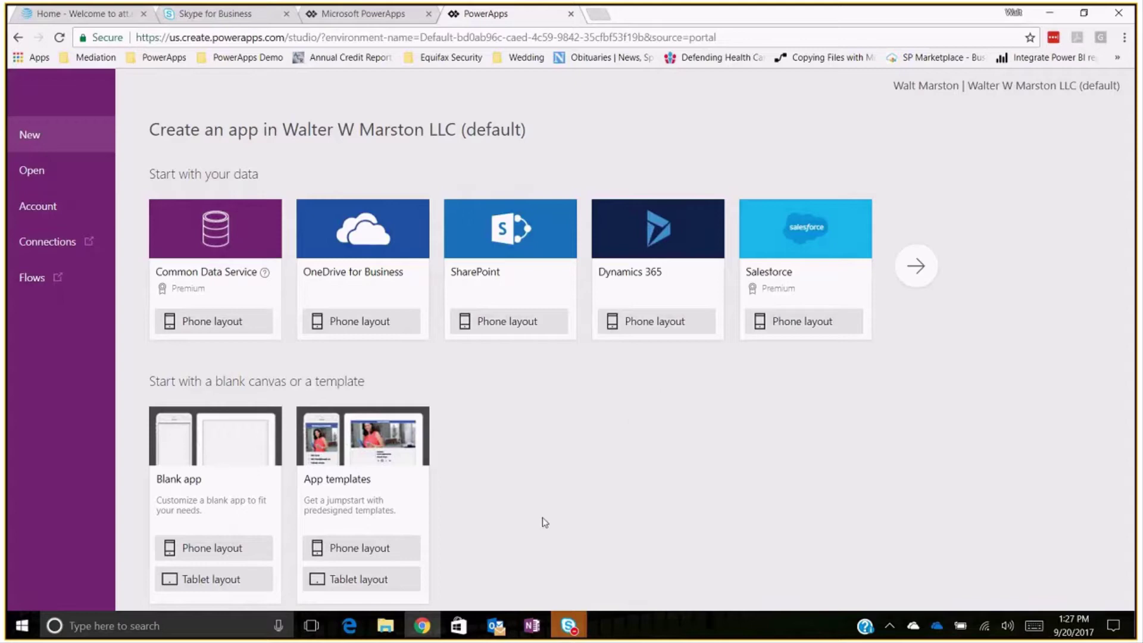
Browse the phone-layout app templates, previewing Asset Checkout, Budget Tracker and Case Management, and return to the app creation page
{"action": "left_click", "coordinate": [363, 551]}
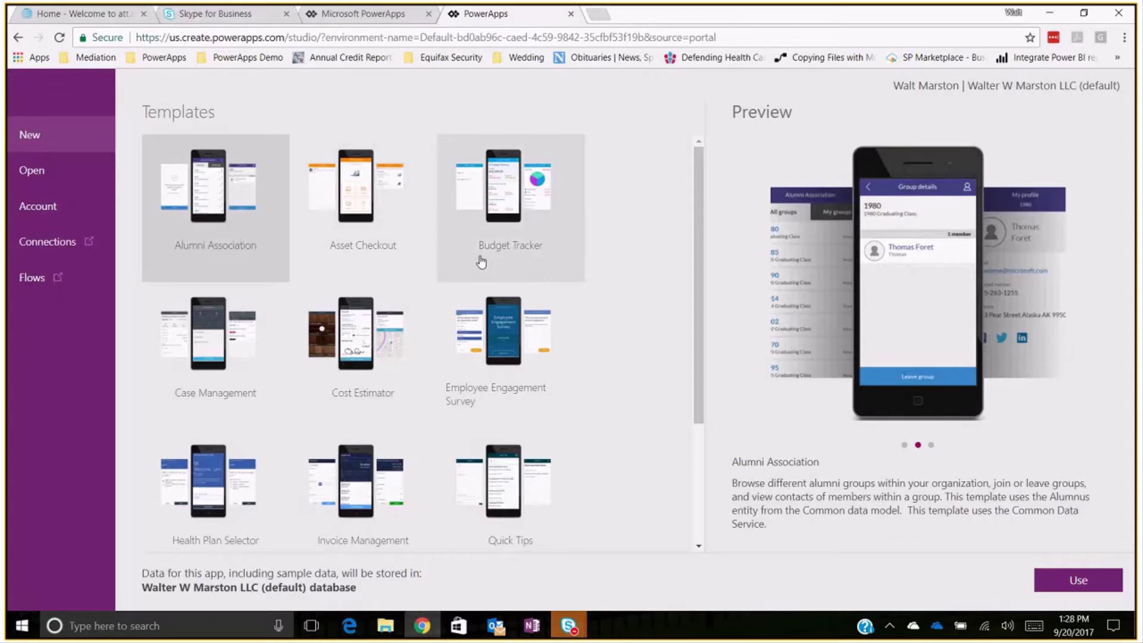
{"action": "left_click", "coordinate": [358, 204]}
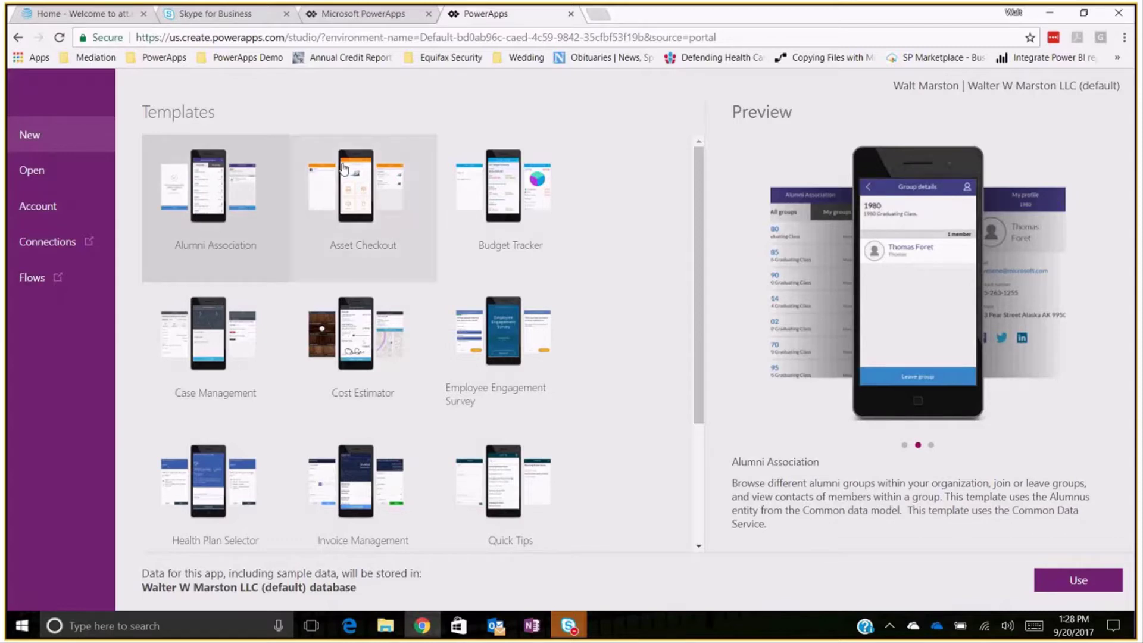
{"action": "left_click", "coordinate": [368, 211]}
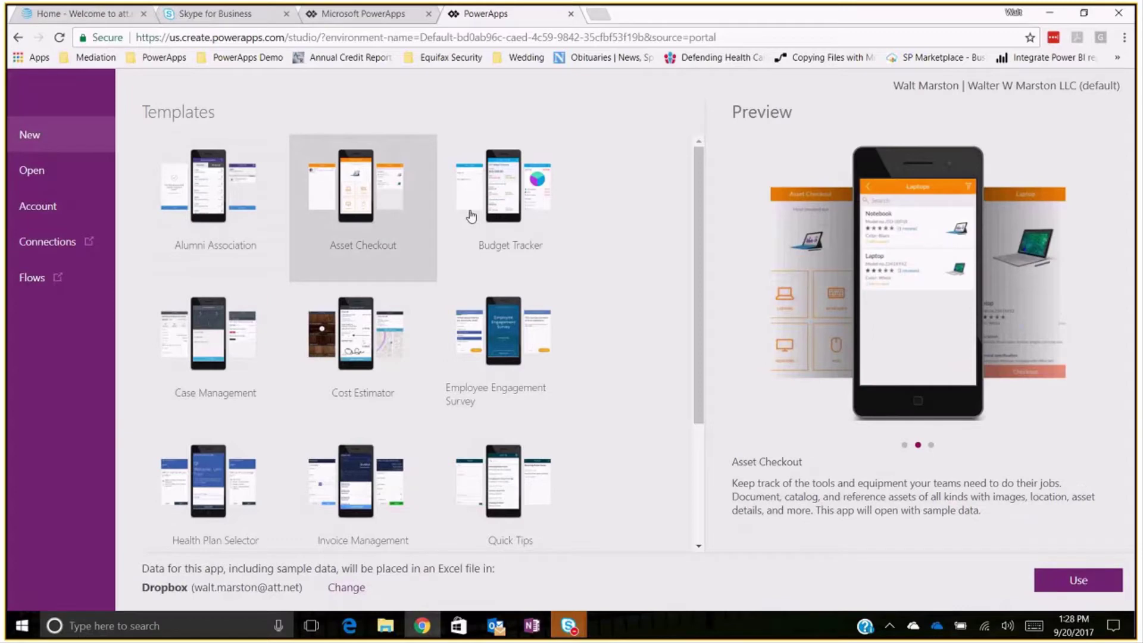
{"action": "left_click", "coordinate": [505, 198]}
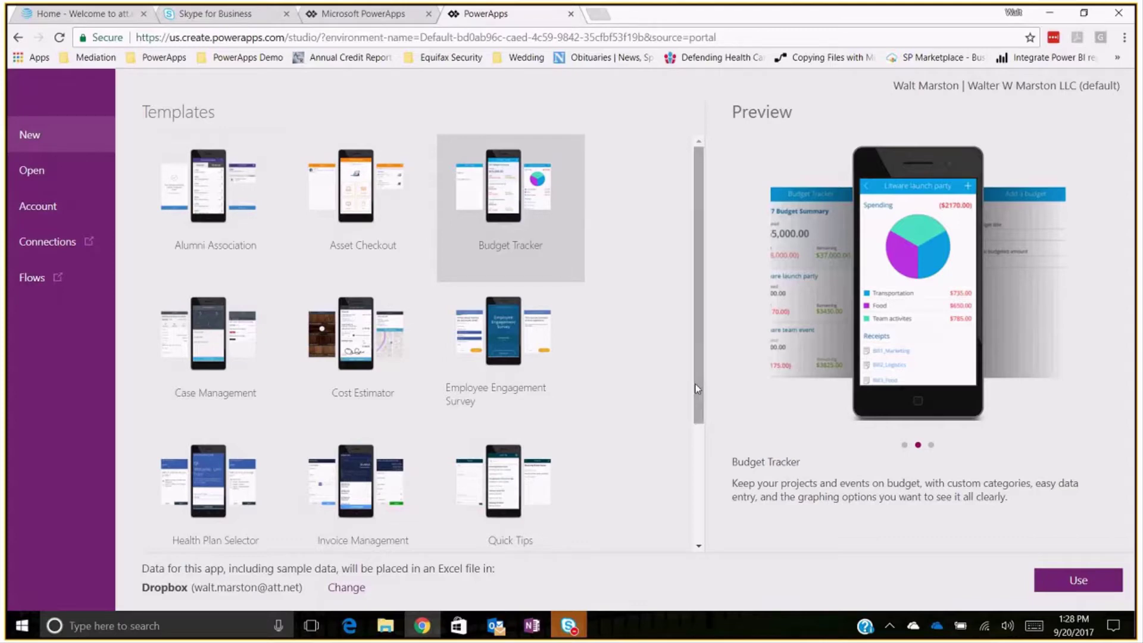
{"action": "scroll", "coordinate": [701, 411], "scroll_direction": "down", "scroll_amount": 1}
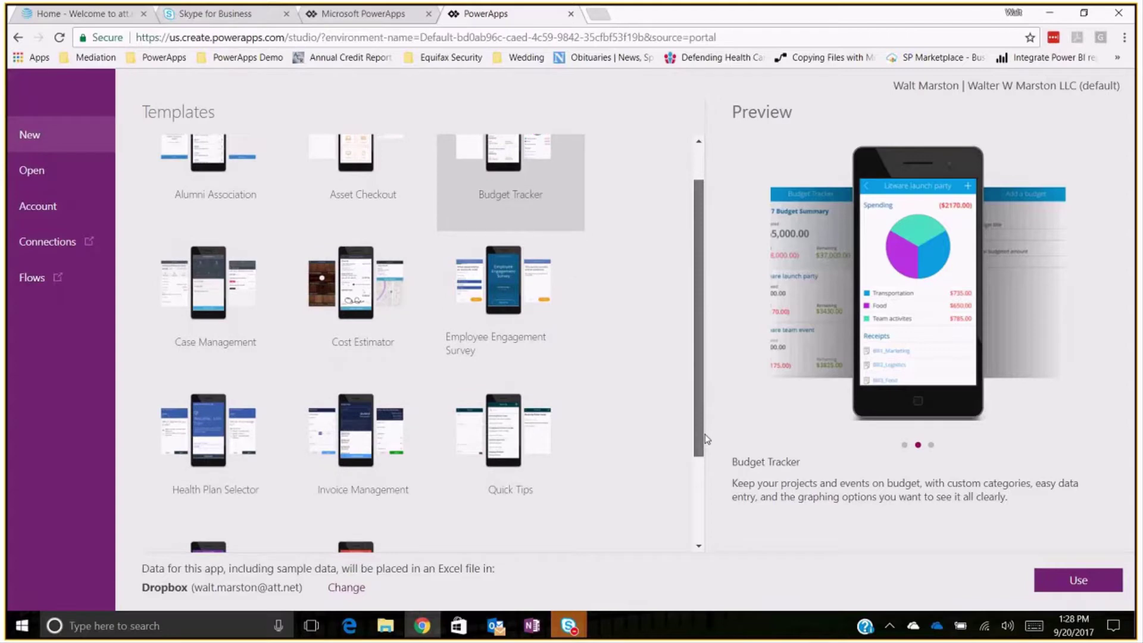
{"action": "scroll", "coordinate": [702, 441], "scroll_direction": "down", "scroll_amount": 2}
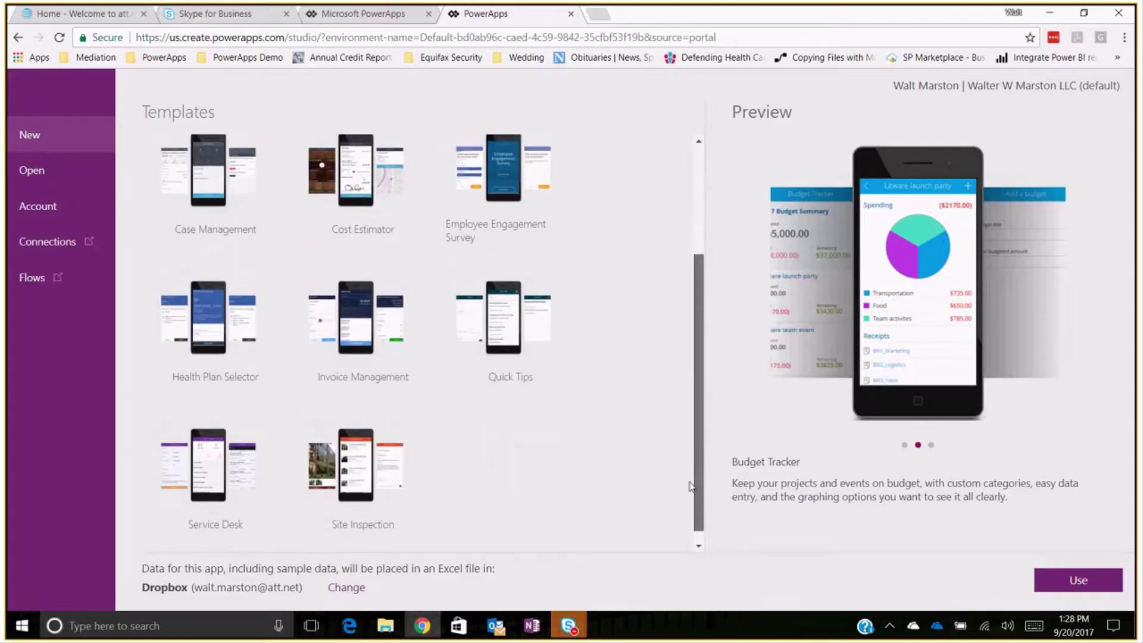
{"action": "scroll", "coordinate": [691, 486], "scroll_direction": "up", "scroll_amount": 3}
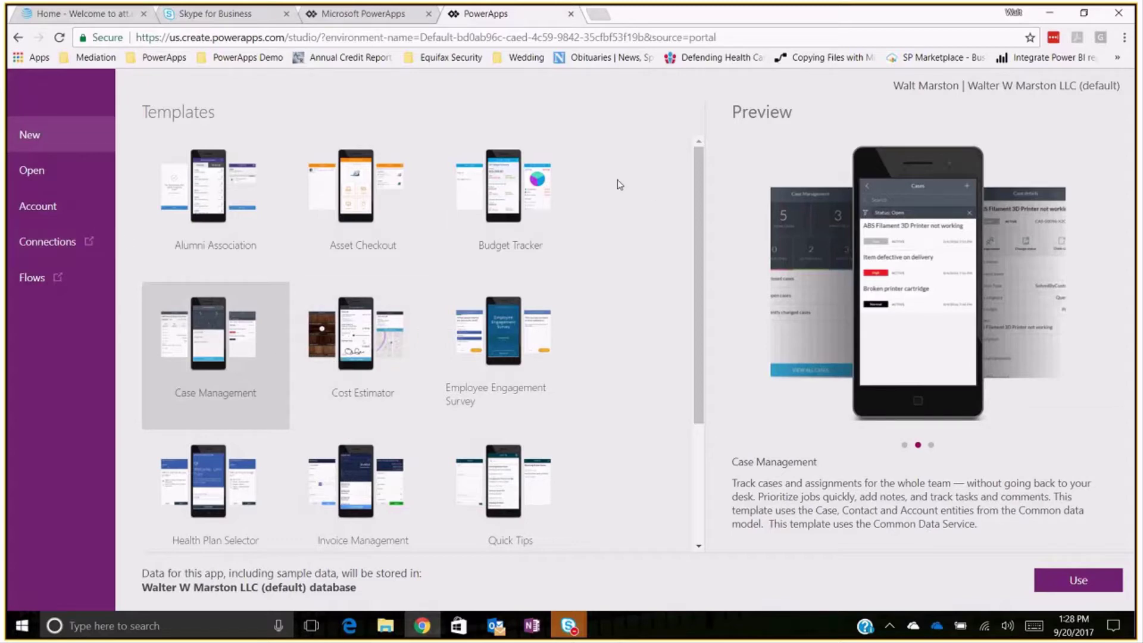
{"action": "scroll", "coordinate": [620, 281], "scroll_direction": "down", "scroll_amount": 3}
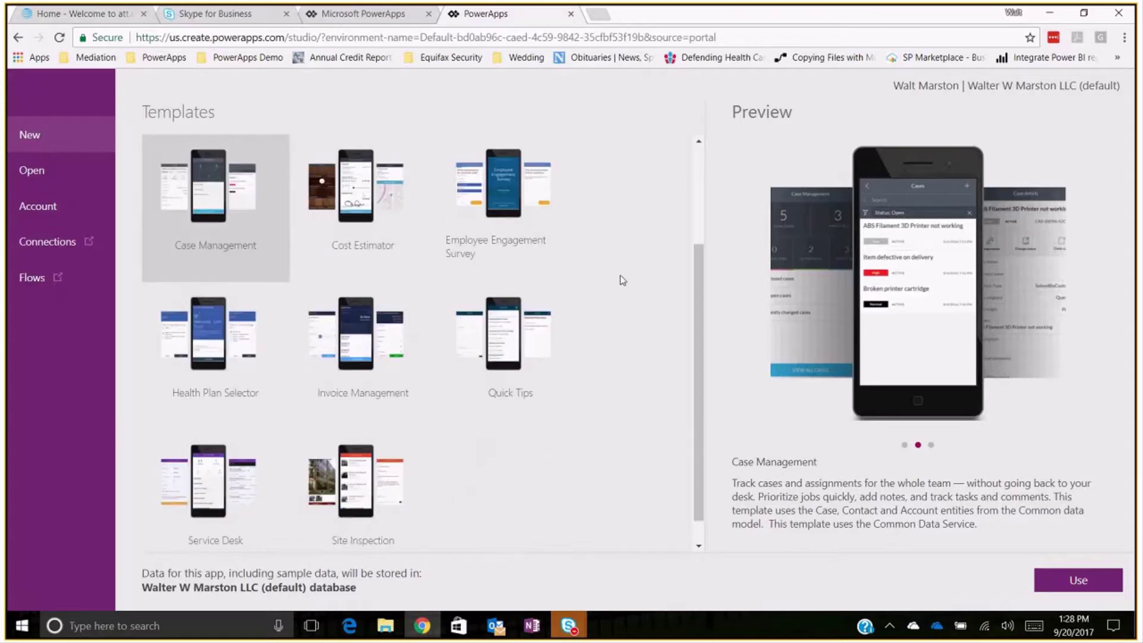
{"action": "scroll", "coordinate": [631, 250], "scroll_direction": "up", "scroll_amount": 3}
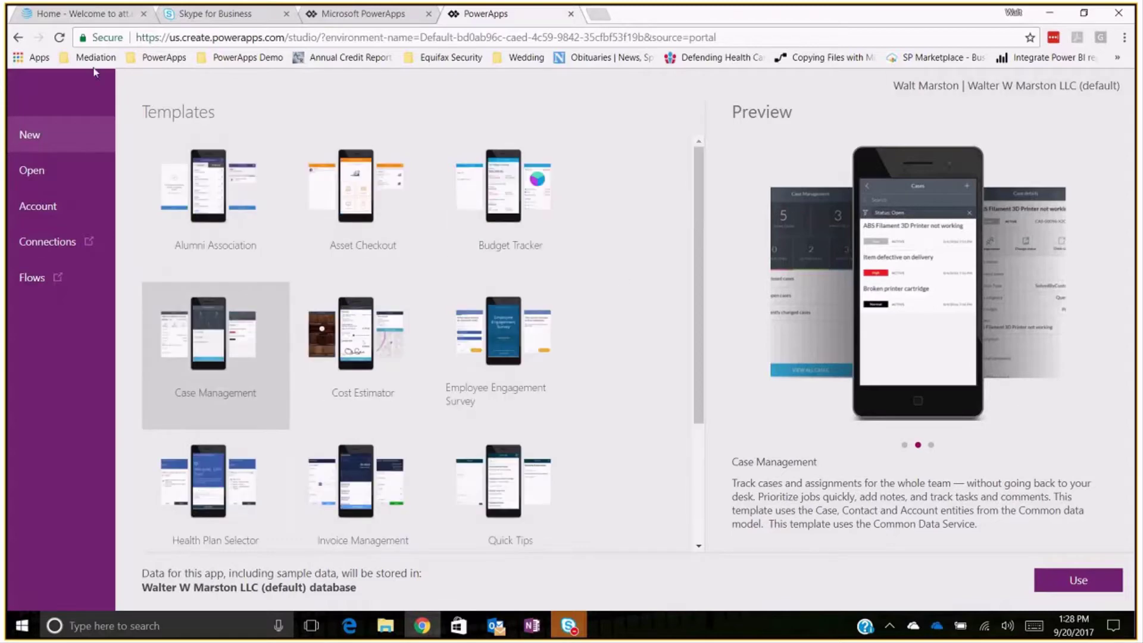
{"action": "left_click", "coordinate": [19, 38]}
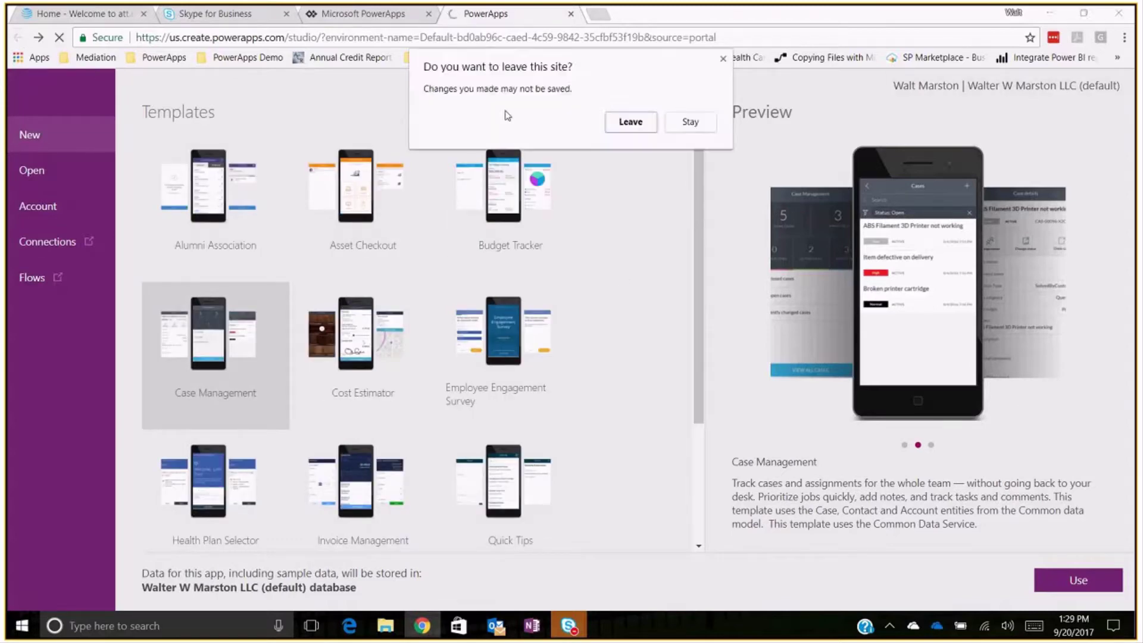
{"action": "left_click", "coordinate": [630, 123]}
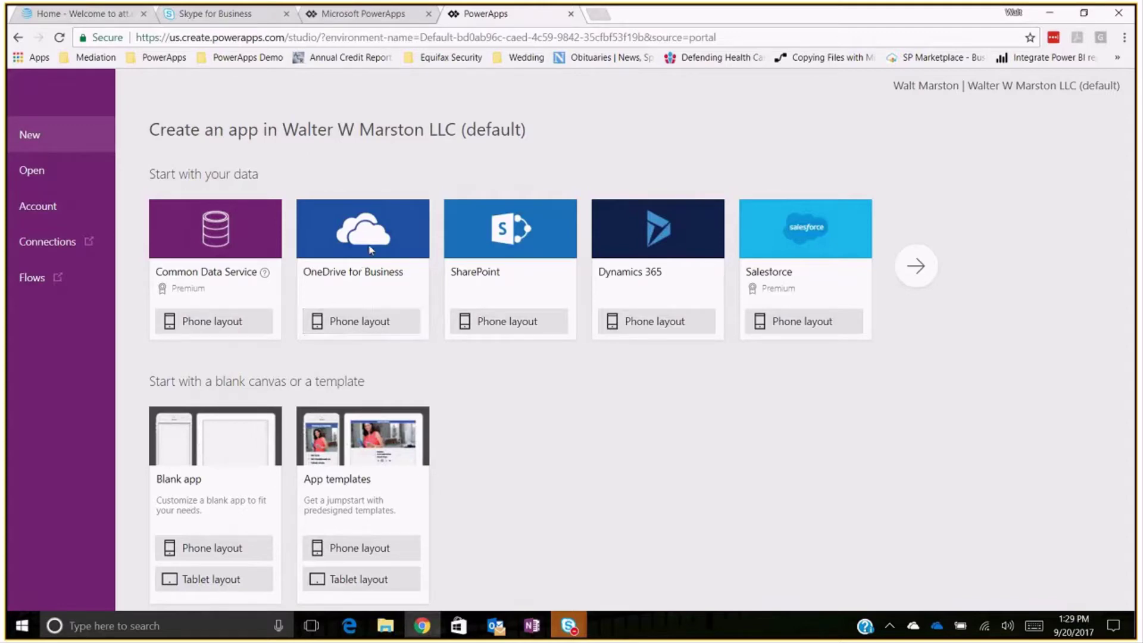
Generate a phone-layout app from OneDrive for Business data using the Table_query table in StaffDirData.xlsx
{"action": "left_click", "coordinate": [372, 323]}
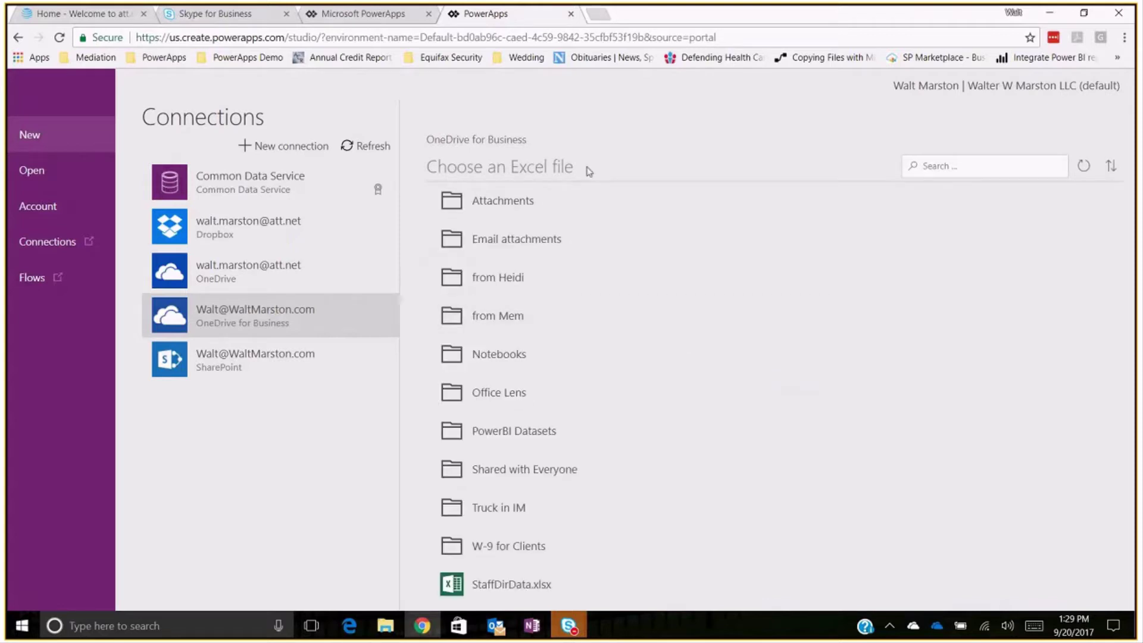
{"action": "left_click", "coordinate": [512, 589]}
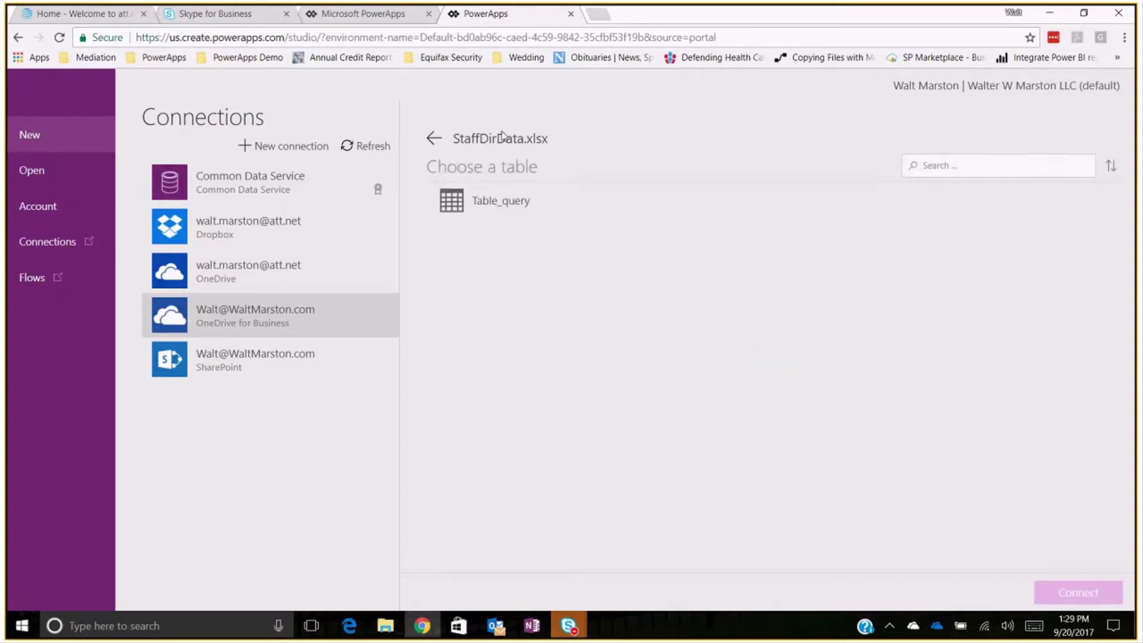
{"action": "left_click", "coordinate": [464, 208]}
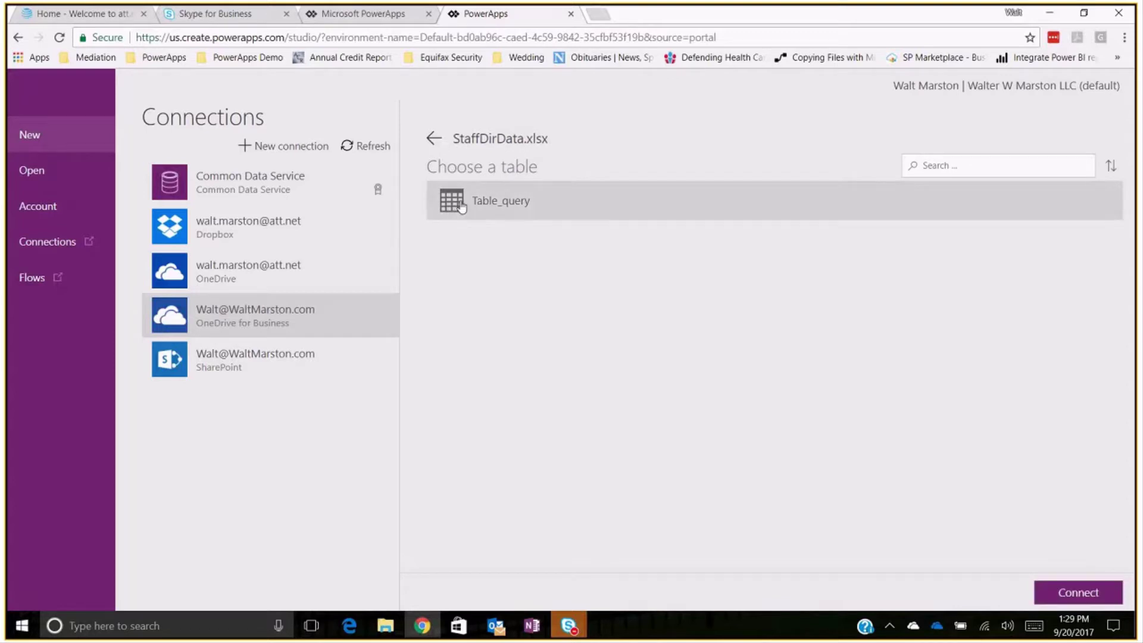
{"action": "left_click", "coordinate": [1076, 596]}
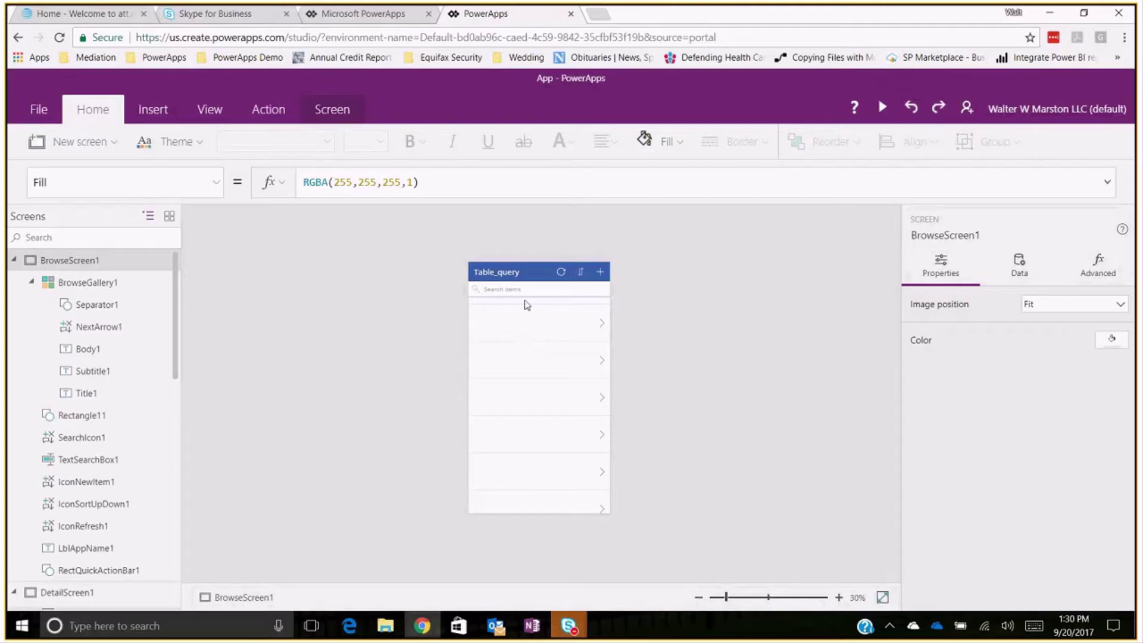
Inspect the browse screen's gallery, its controls and the data source behind the generated app
{"action": "left_click", "coordinate": [520, 315]}
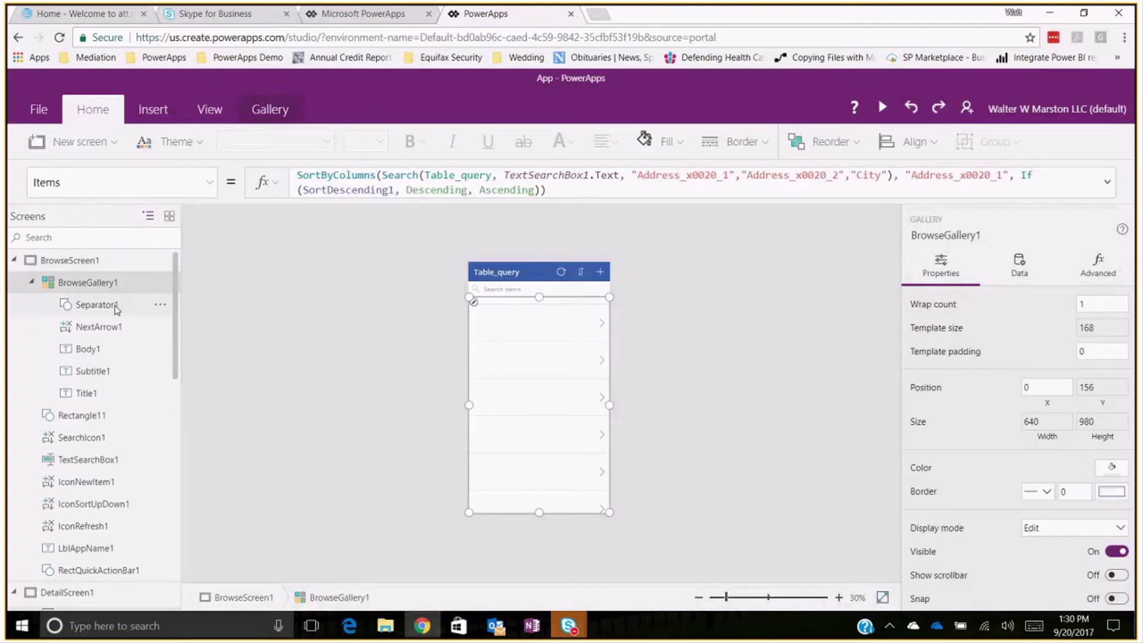
{"action": "left_click", "coordinate": [95, 305]}
{"action": "left_click", "coordinate": [88, 282]}
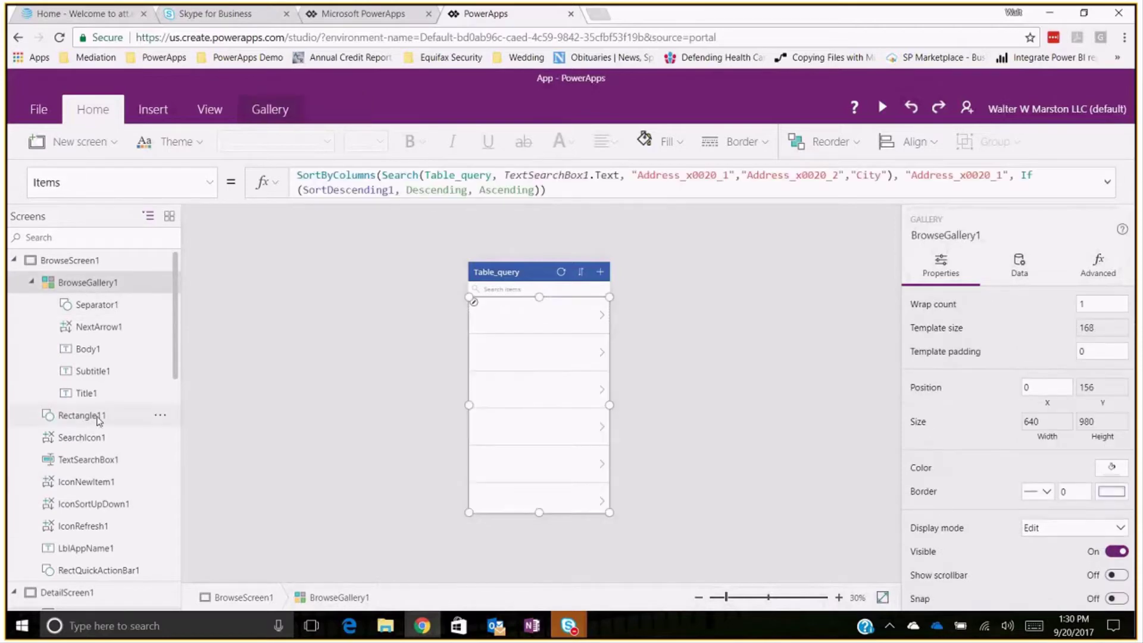
{"action": "left_click", "coordinate": [710, 306]}
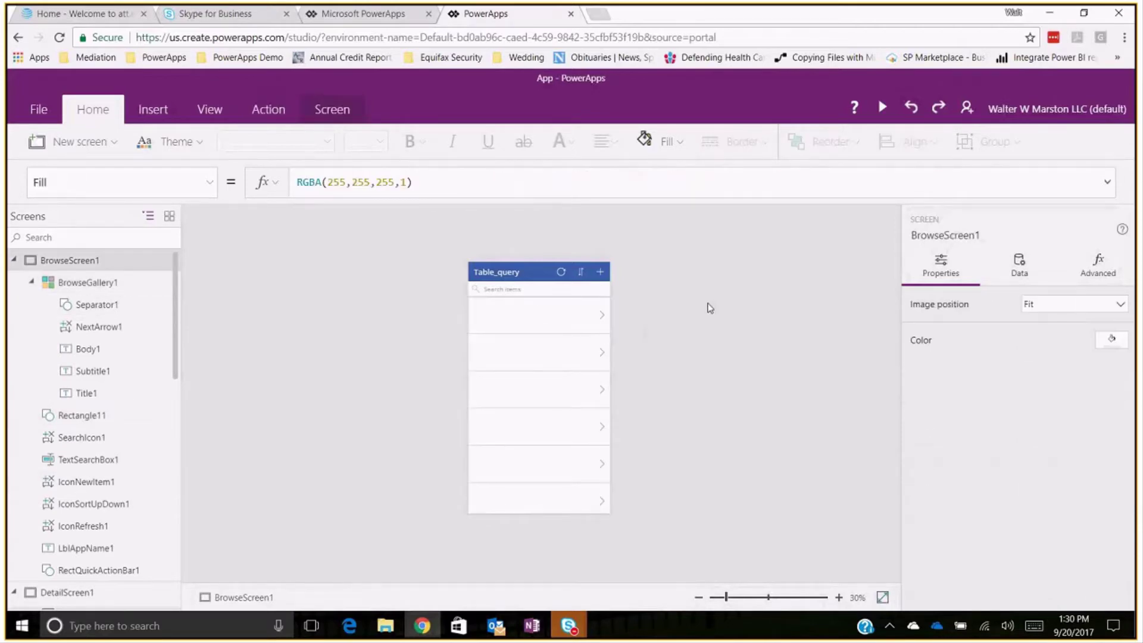
{"action": "left_click", "coordinate": [1020, 268]}
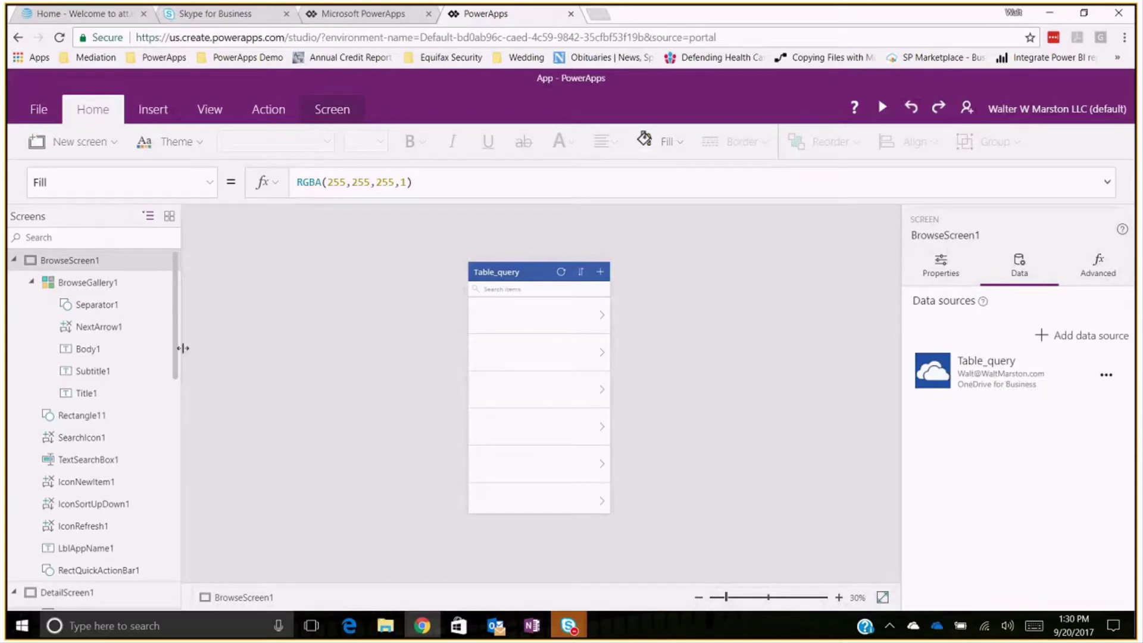
Display DetailScreen1 and examine the forms, data cards and controls of the browse, detail and edit screens in the screen tree
{"action": "left_click_drag", "start_coordinate": [175, 362], "coordinate": [204, 420]}
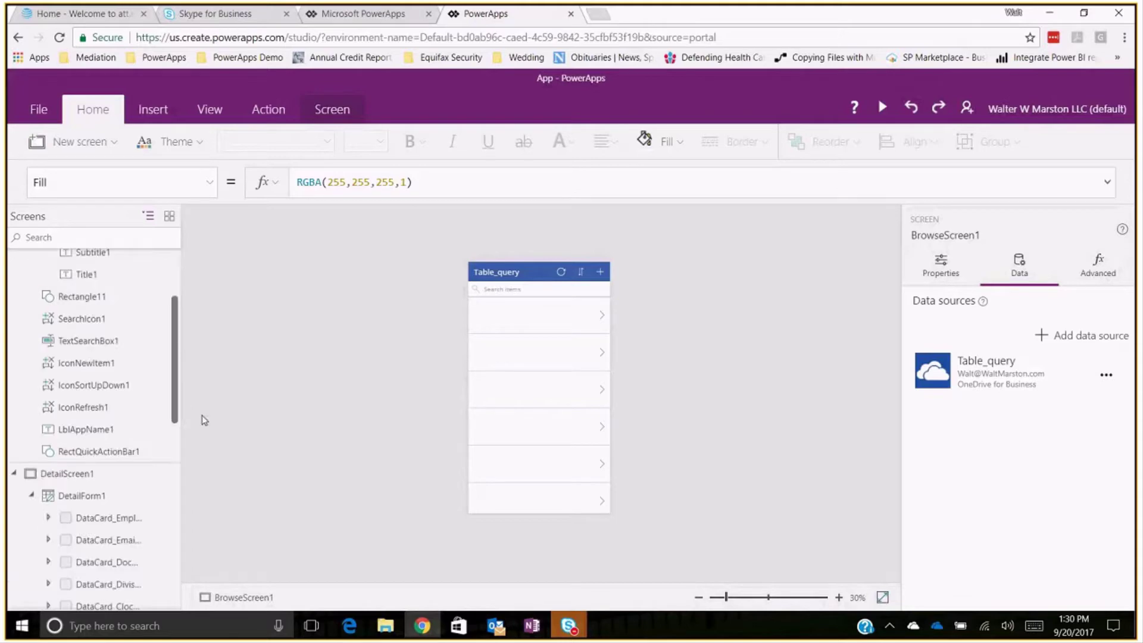
{"action": "scroll", "coordinate": [89, 396], "scroll_direction": "down", "scroll_amount": 2}
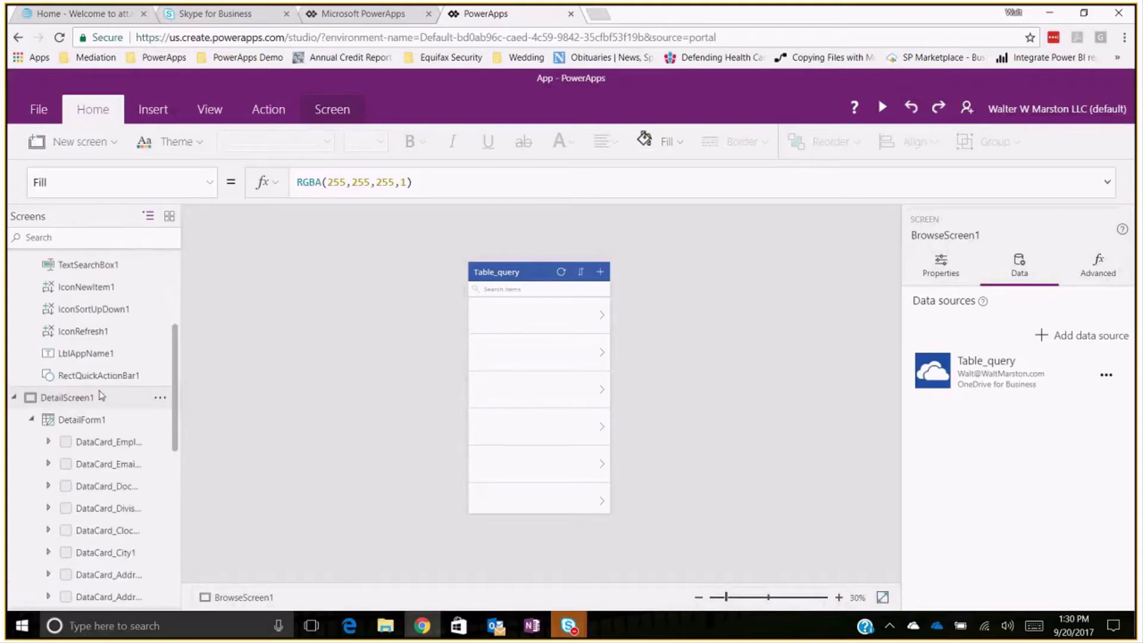
{"action": "left_click", "coordinate": [67, 397]}
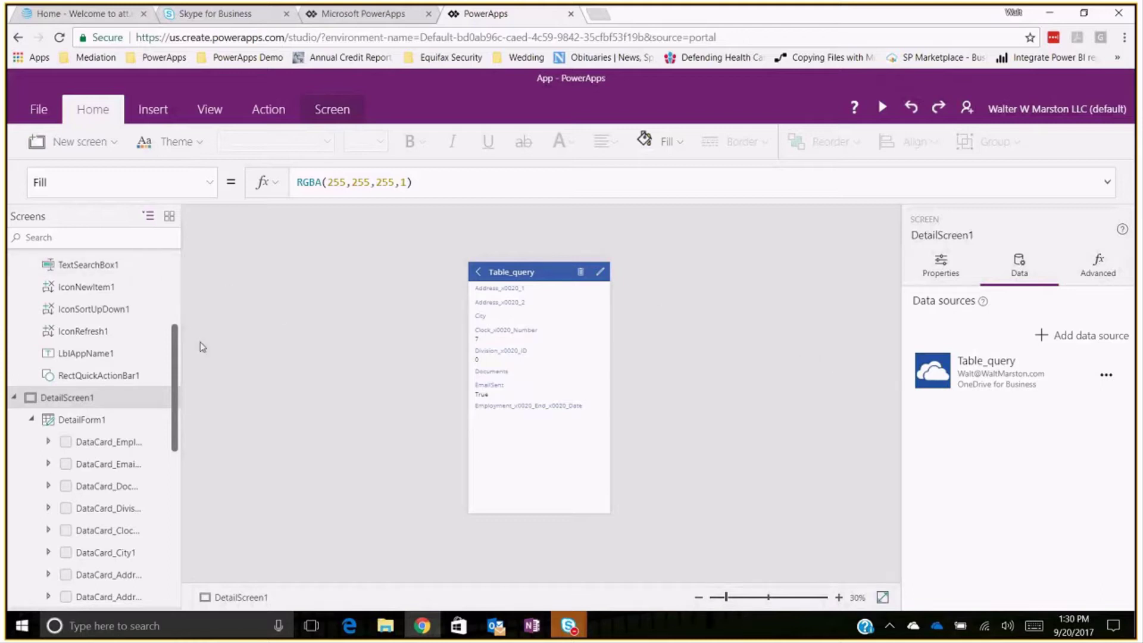
{"action": "left_click_drag", "start_coordinate": [175, 373], "coordinate": [199, 476]}
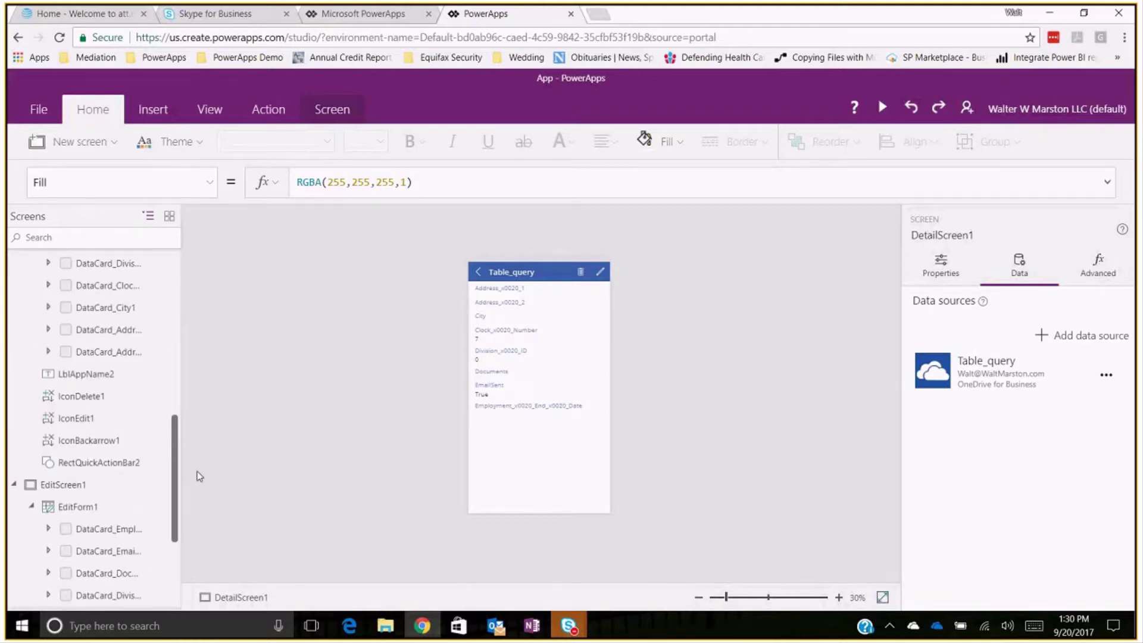
{"action": "scroll", "coordinate": [96, 357], "scroll_direction": "up", "scroll_amount": 10}
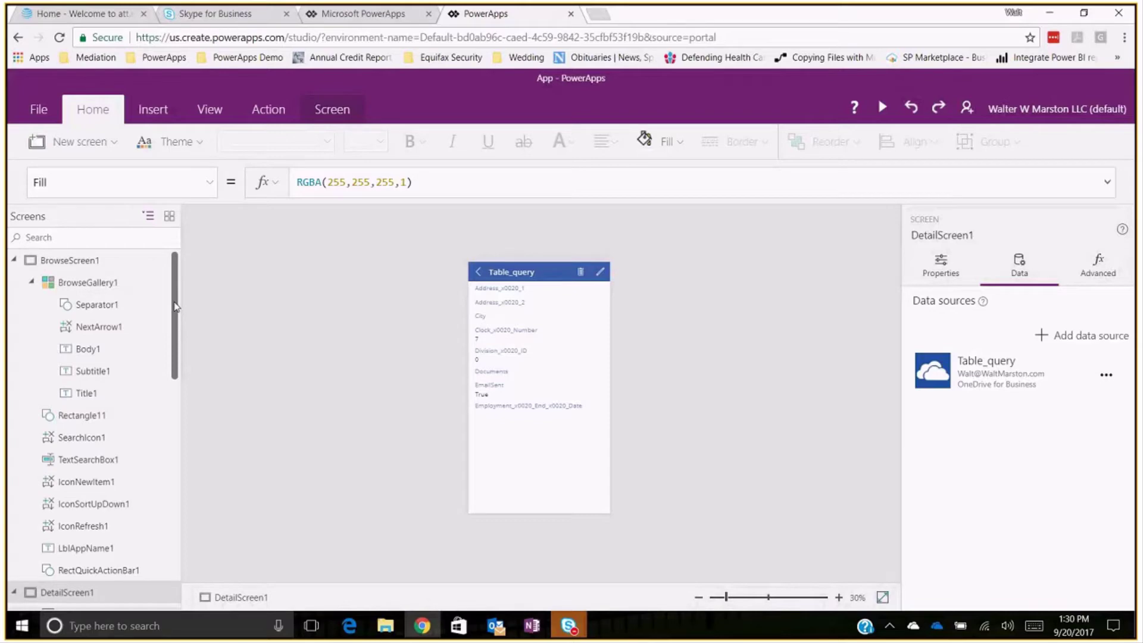
{"action": "left_click_drag", "start_coordinate": [175, 307], "coordinate": [211, 406]}
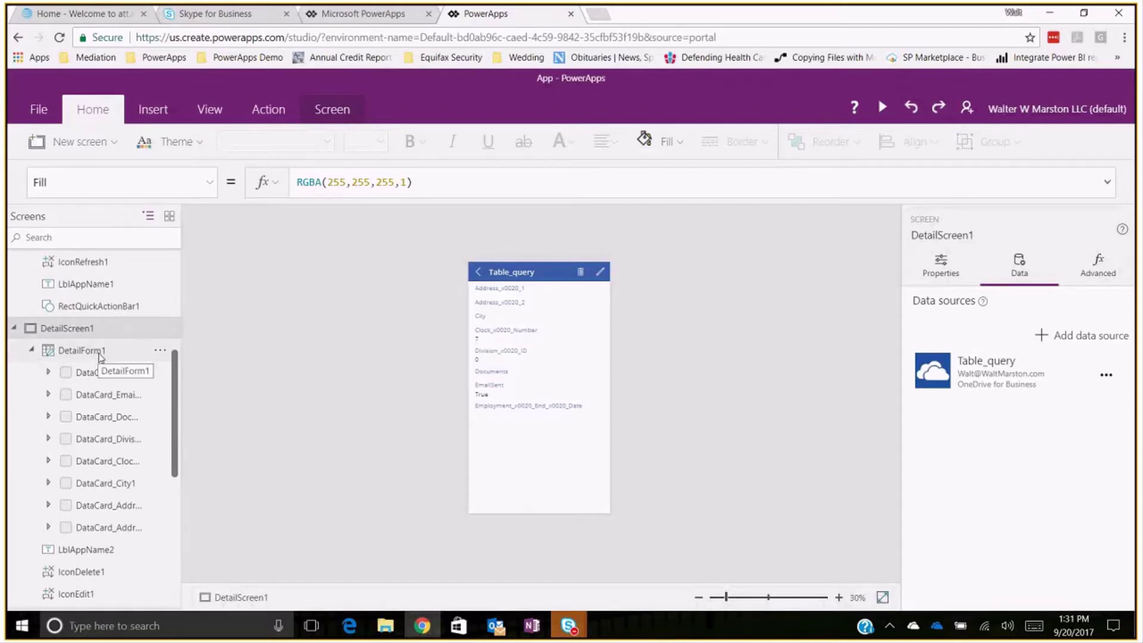
{"action": "scroll", "coordinate": [176, 395], "scroll_direction": "down", "scroll_amount": 2}
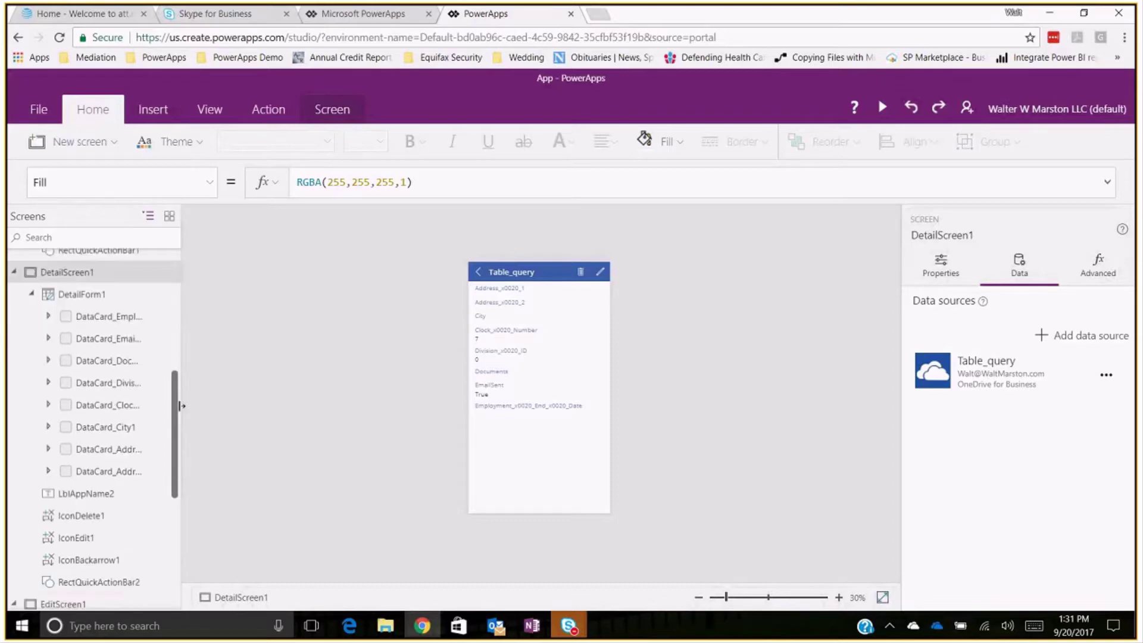
{"action": "scroll", "coordinate": [182, 406], "scroll_direction": "down", "scroll_amount": 6}
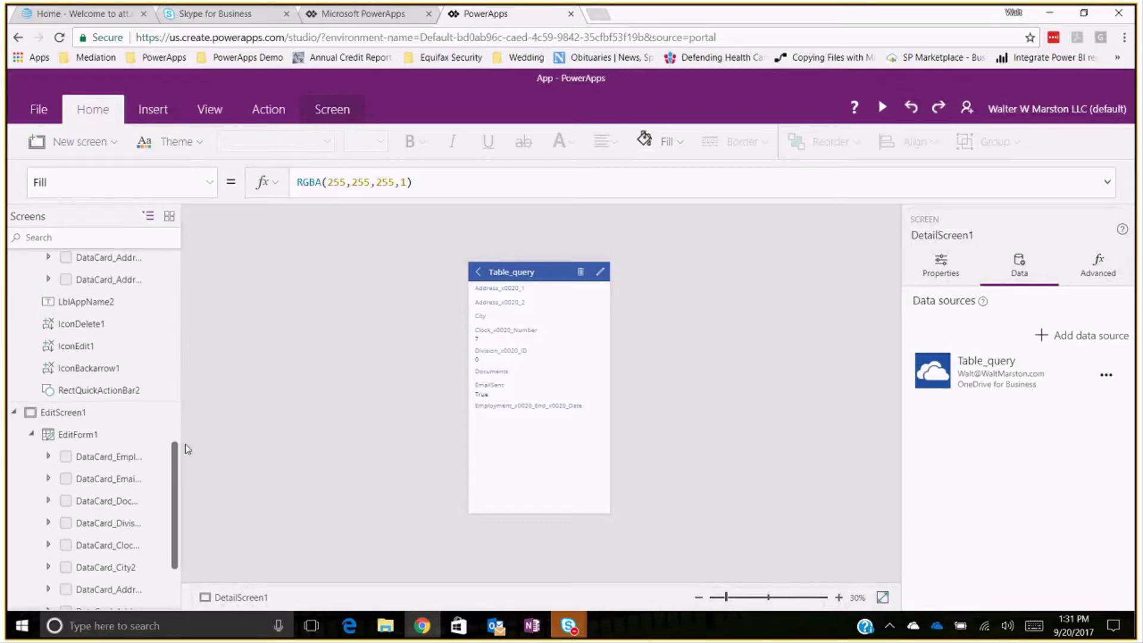
{"action": "left_click_drag", "start_coordinate": [173, 456], "coordinate": [152, 240]}
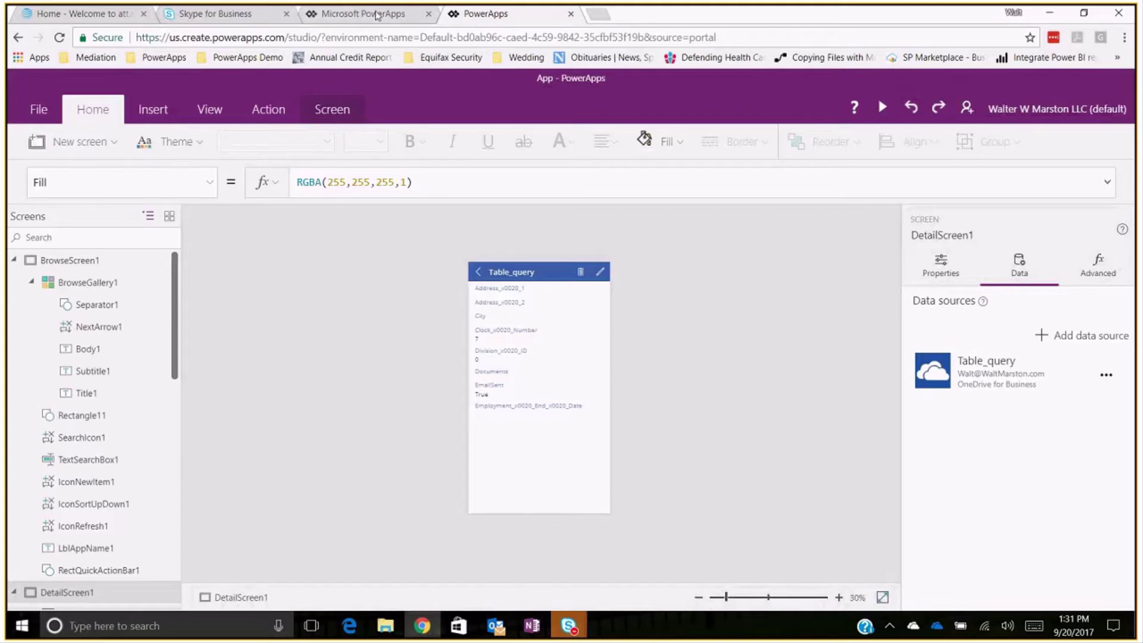
Close the app editor without saving the generated app and return to the apps list
{"action": "left_click", "coordinate": [371, 19]}
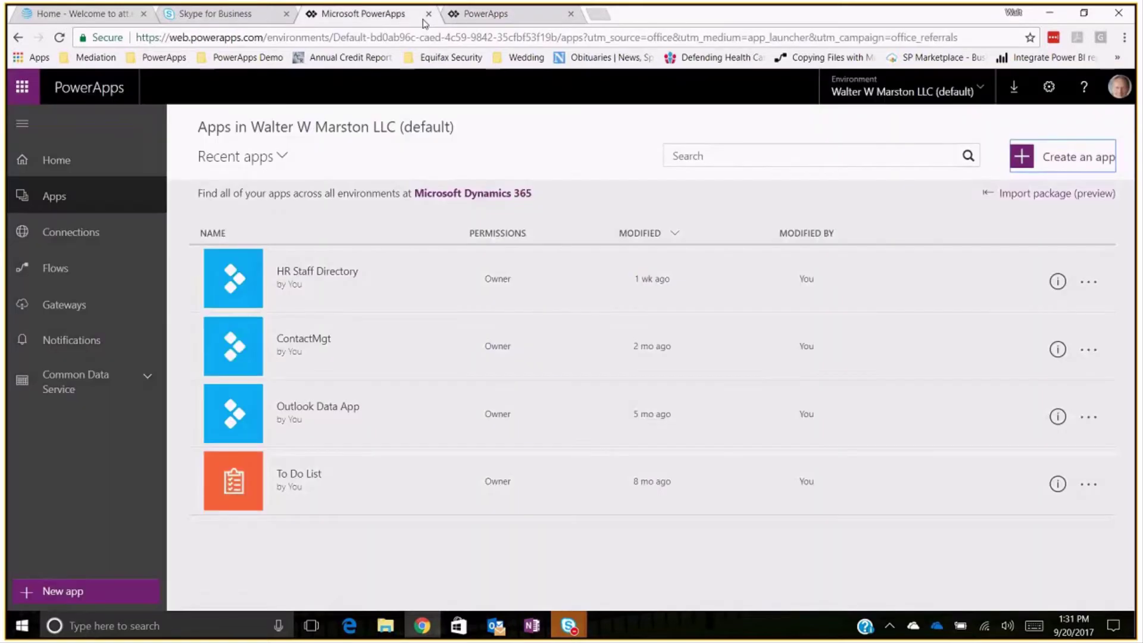
{"action": "left_click", "coordinate": [571, 13]}
{"action": "left_click", "coordinate": [625, 146]}
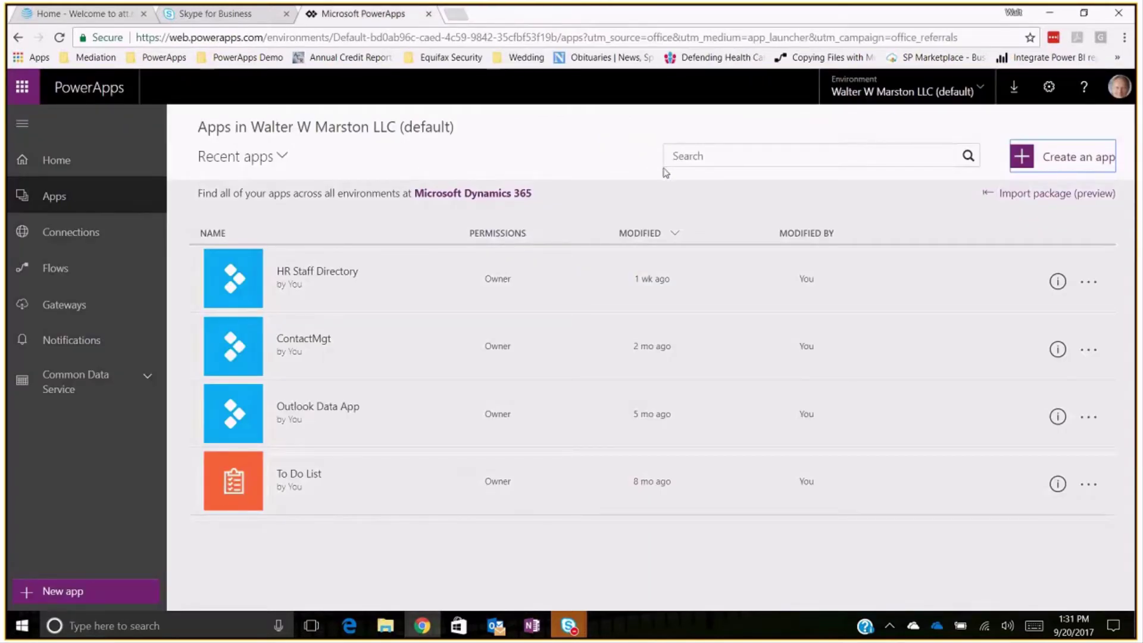
Open the list of Common Data Service entities in the default database
{"action": "left_click", "coordinate": [149, 380]}
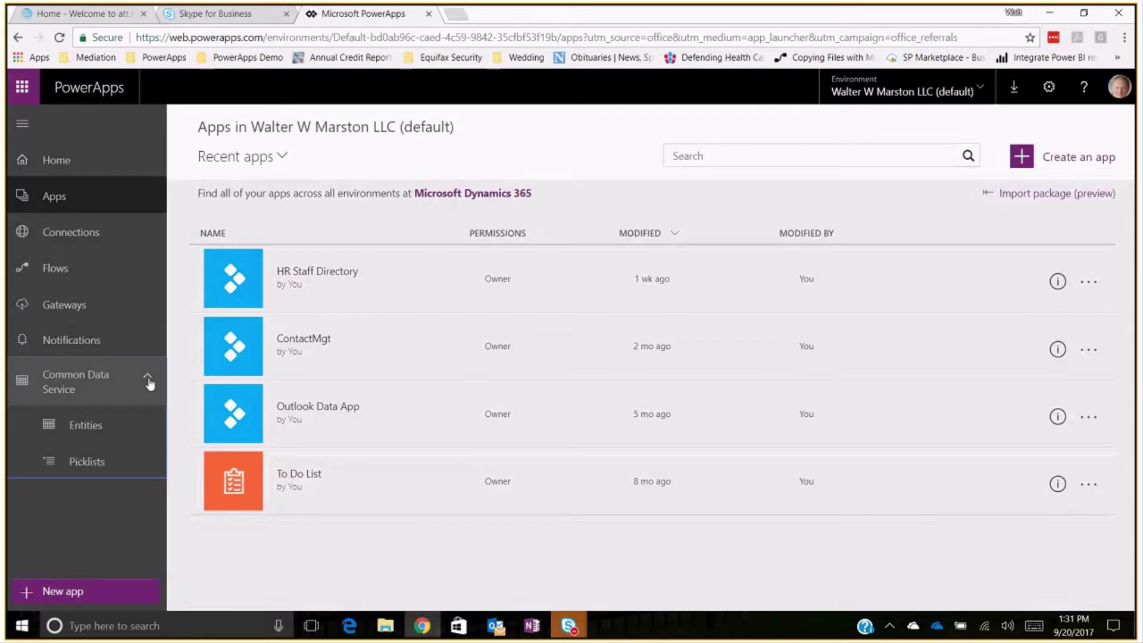
{"action": "left_click", "coordinate": [88, 430]}
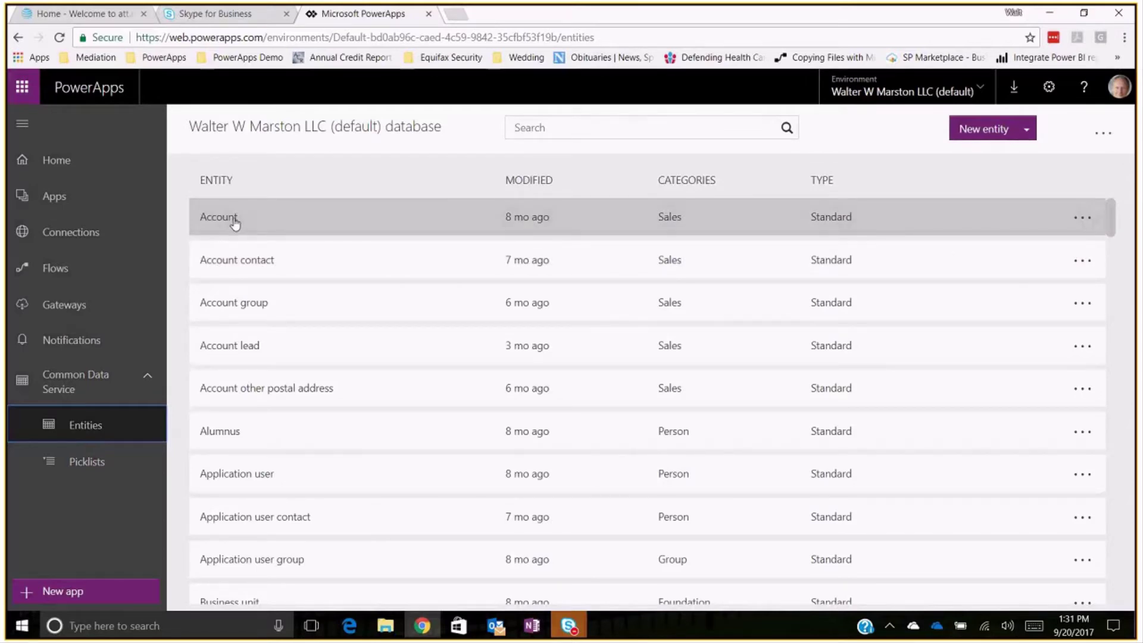
Look through the standard entities in the default database, with their categories and types, and return to the start of the list
{"action": "scroll", "coordinate": [427, 484], "scroll_direction": "down", "scroll_amount": 1}
{"action": "scroll", "coordinate": [426, 483], "scroll_direction": "down", "scroll_amount": 2}
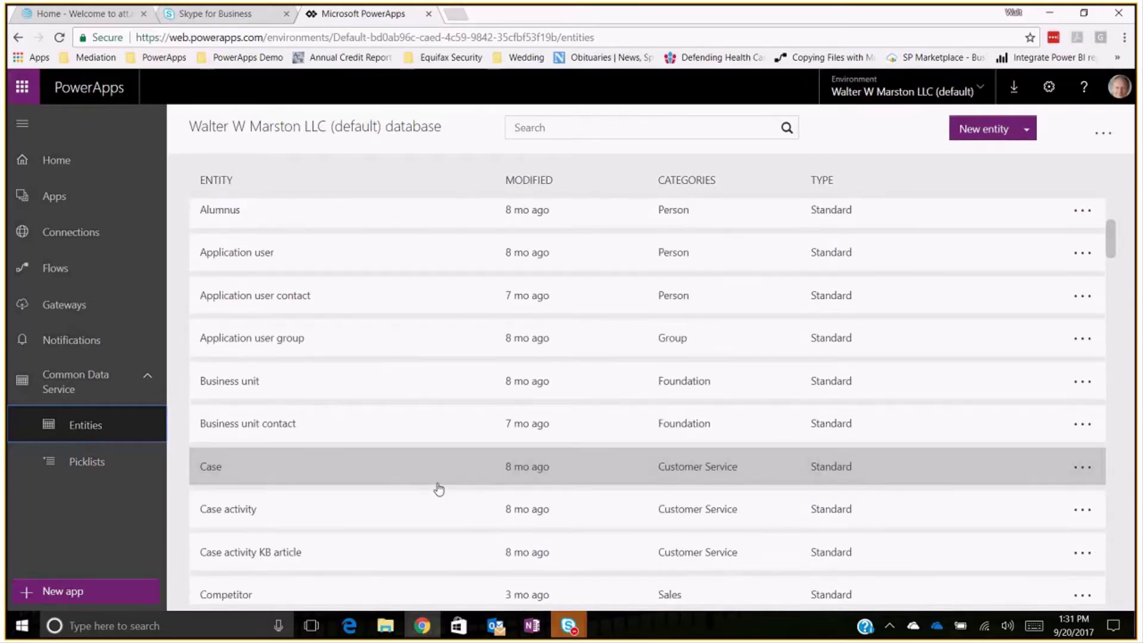
{"action": "scroll", "coordinate": [438, 490], "scroll_direction": "down", "scroll_amount": 1}
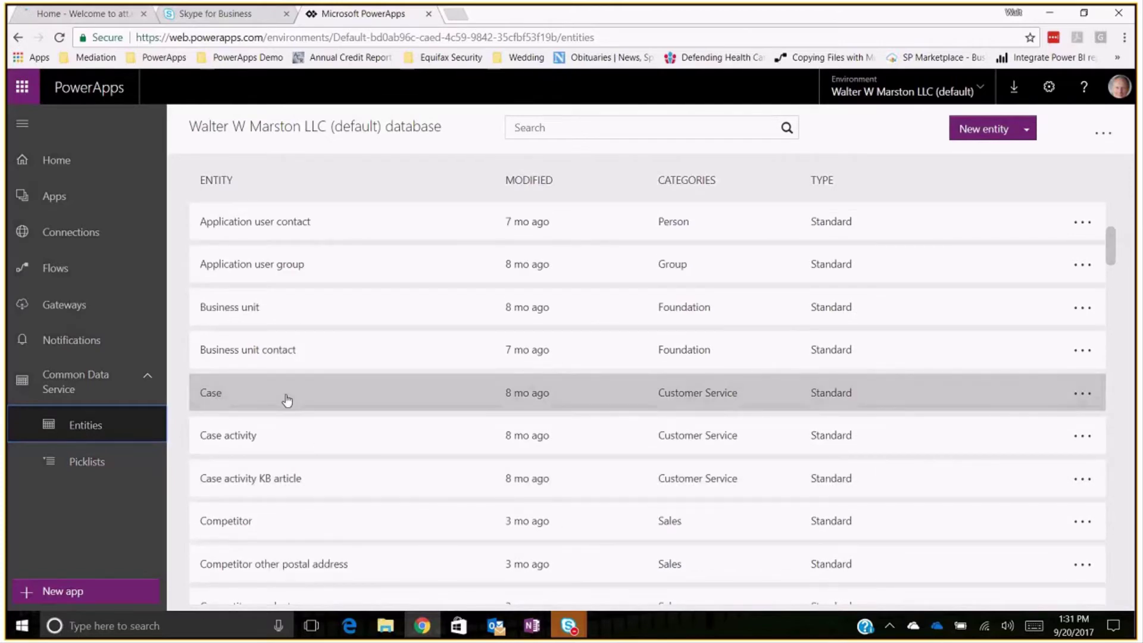
{"action": "scroll", "coordinate": [287, 400], "scroll_direction": "down", "scroll_amount": 7}
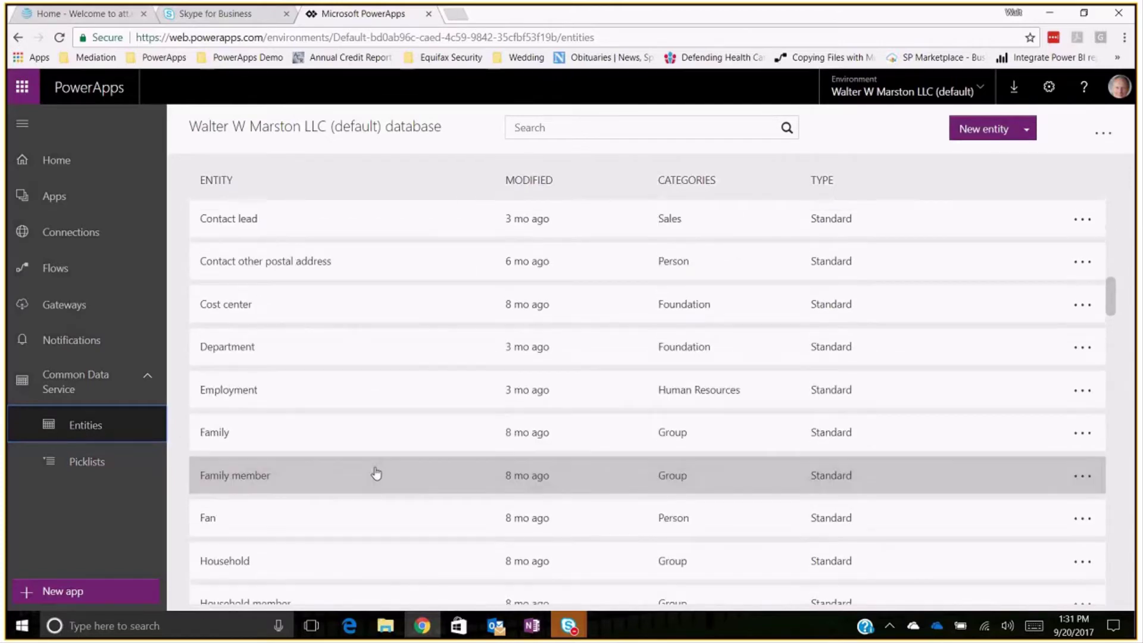
{"action": "scroll", "coordinate": [381, 476], "scroll_direction": "down", "scroll_amount": 6}
{"action": "scroll", "coordinate": [393, 480], "scroll_direction": "down", "scroll_amount": 4}
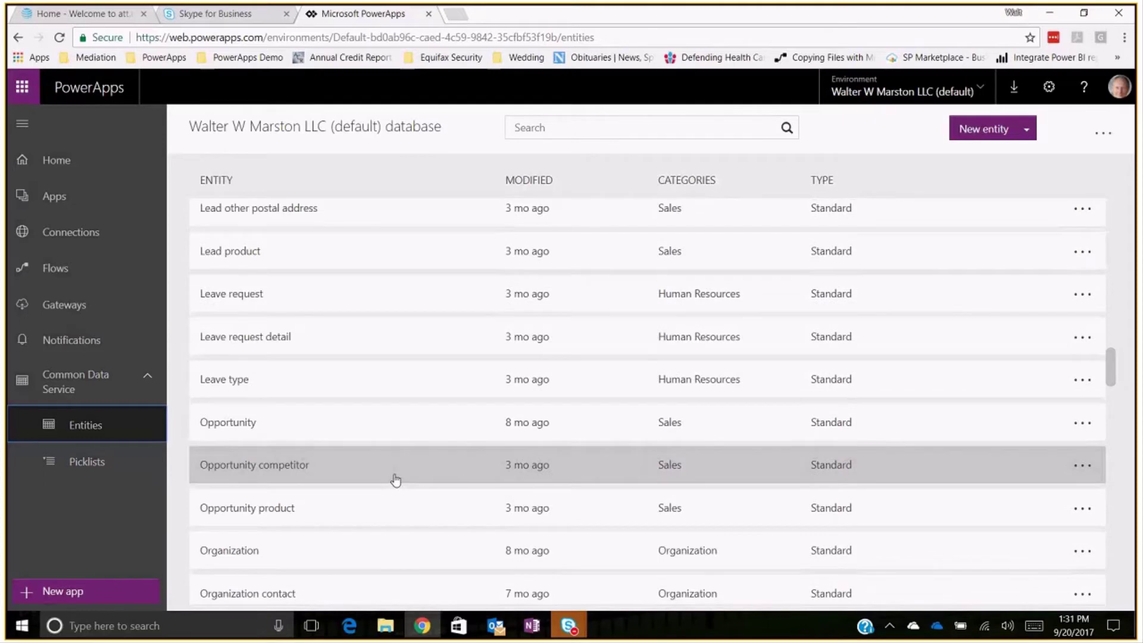
{"action": "scroll", "coordinate": [381, 464], "scroll_direction": "up", "scroll_amount": 6}
{"action": "scroll", "coordinate": [369, 417], "scroll_direction": "up", "scroll_amount": 5}
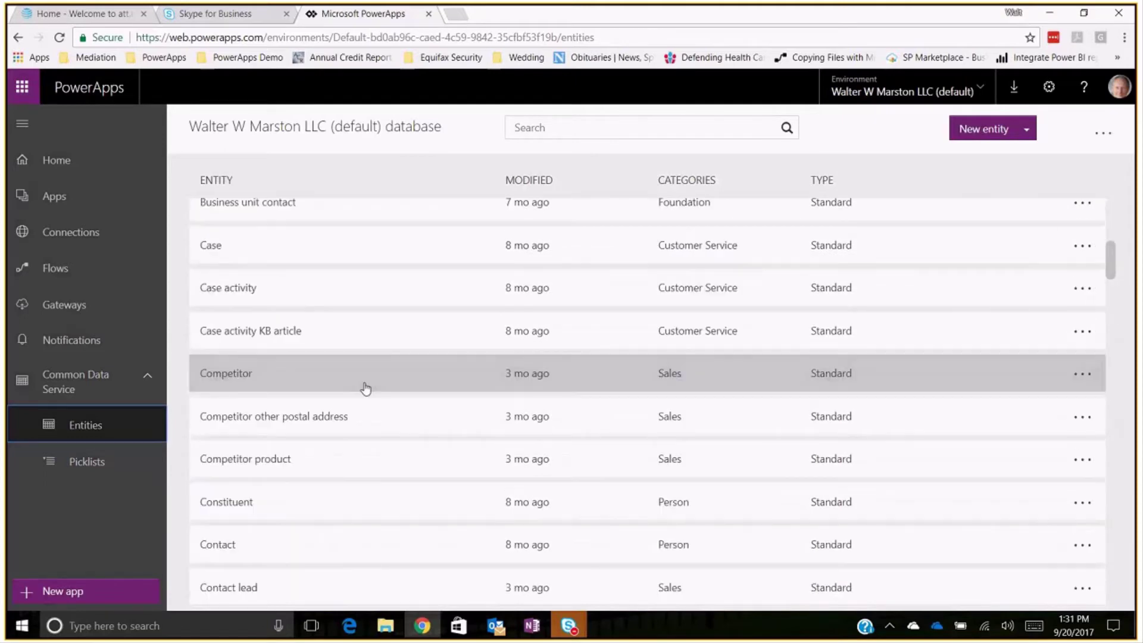
{"action": "scroll", "coordinate": [366, 388], "scroll_direction": "up", "scroll_amount": 5}
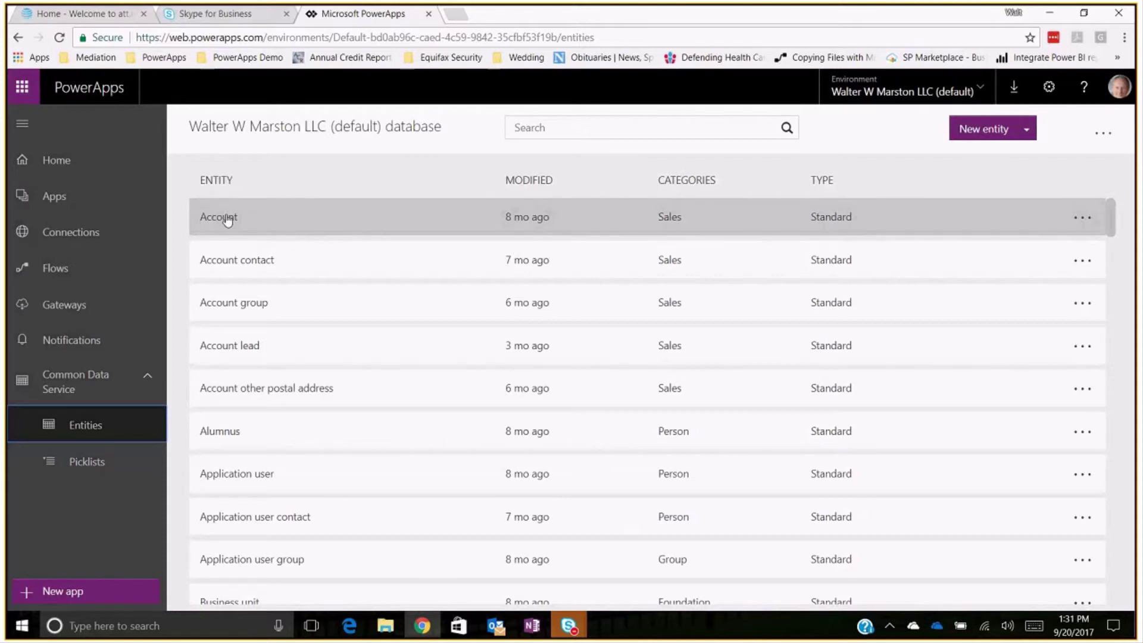
Return to the list of recent apps and run the HR Staff Directory app
{"action": "left_click", "coordinate": [148, 380]}
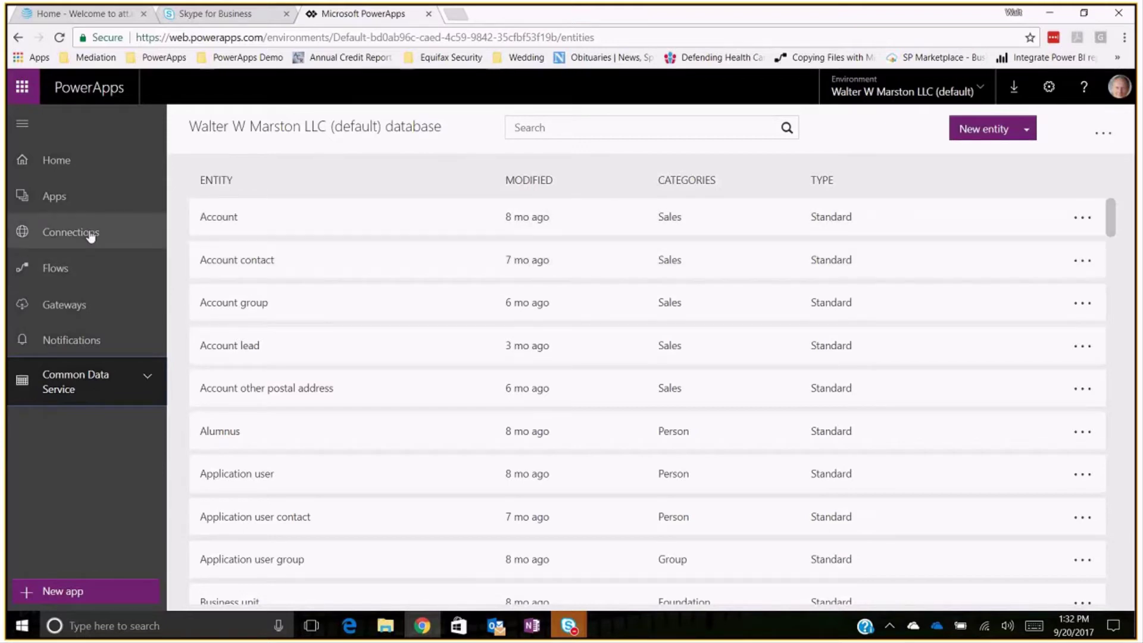
{"action": "left_click", "coordinate": [57, 199]}
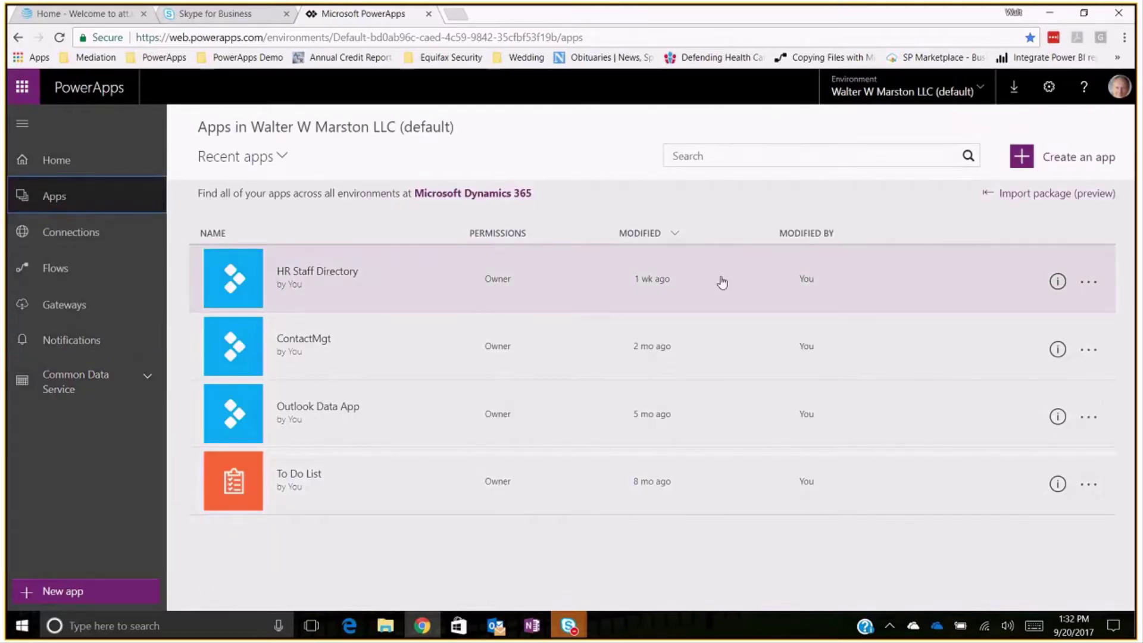
{"action": "left_click", "coordinate": [1091, 284]}
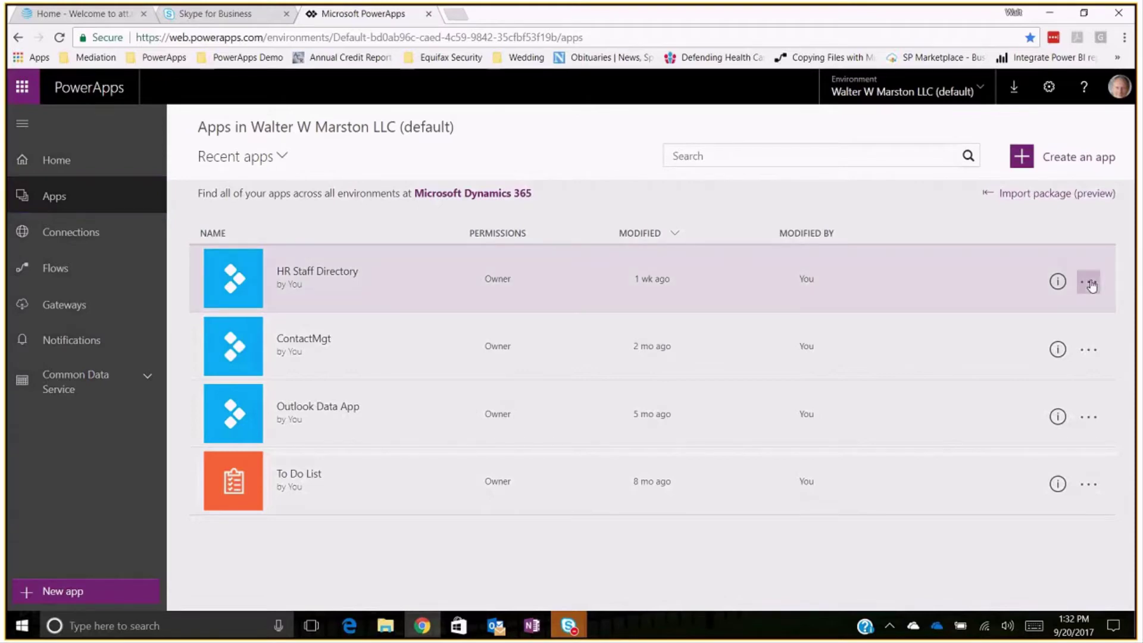
{"action": "left_click", "coordinate": [979, 318]}
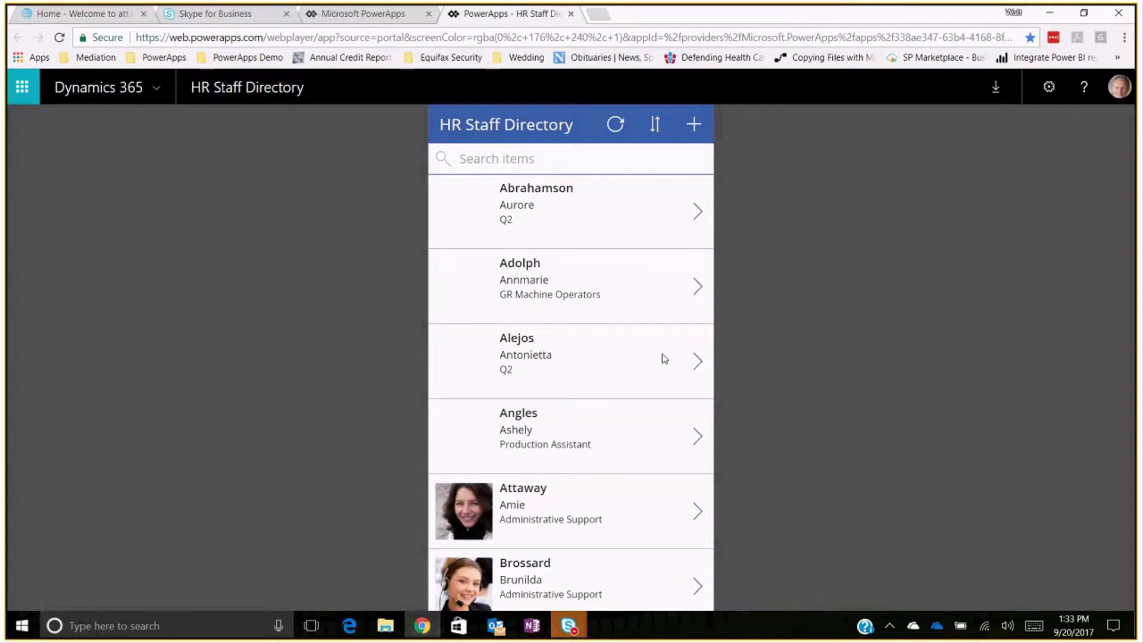
Examine the employee entries in the HR Staff Directory gallery, including their titles and photos
{"action": "scroll", "coordinate": [663, 357], "scroll_direction": "down", "scroll_amount": 5}
{"action": "scroll", "coordinate": [534, 378], "scroll_direction": "up", "scroll_amount": 3}
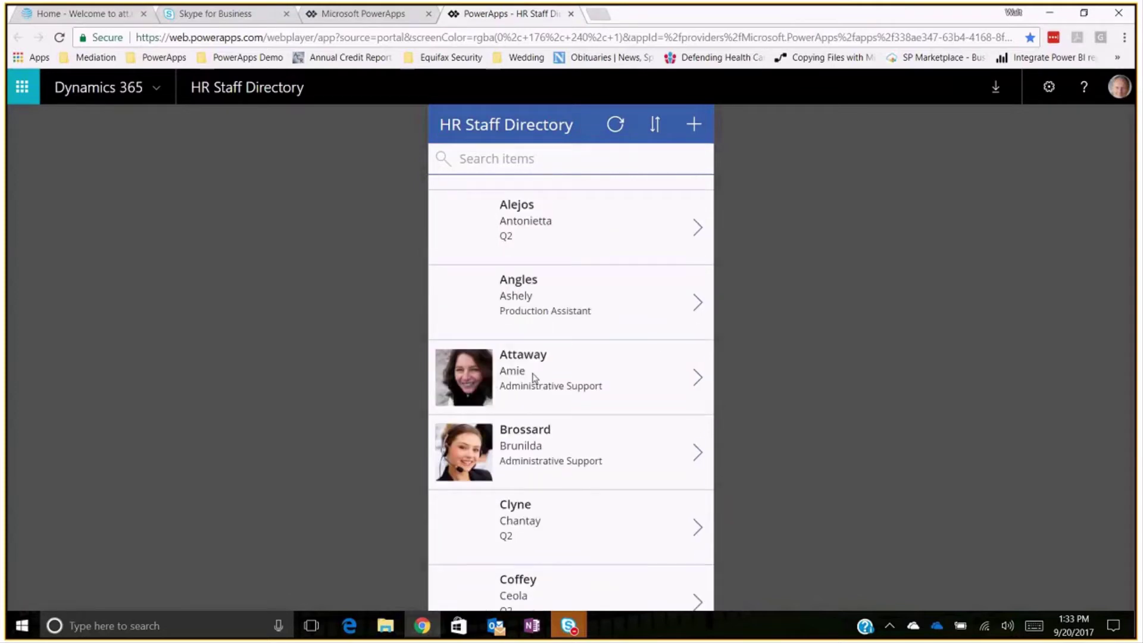
{"action": "scroll", "coordinate": [602, 365], "scroll_direction": "down", "scroll_amount": 1}
{"action": "scroll", "coordinate": [604, 301], "scroll_direction": "up", "scroll_amount": 2}
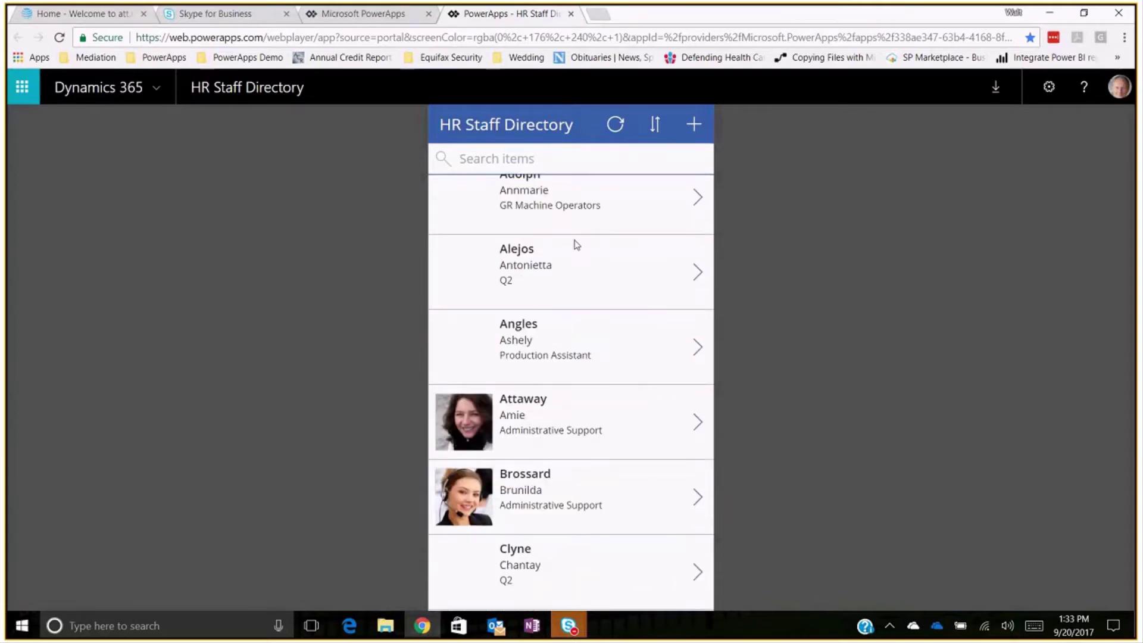
{"action": "scroll", "coordinate": [576, 245], "scroll_direction": "up", "scroll_amount": 1}
{"action": "scroll", "coordinate": [641, 284], "scroll_direction": "down", "scroll_amount": 1}
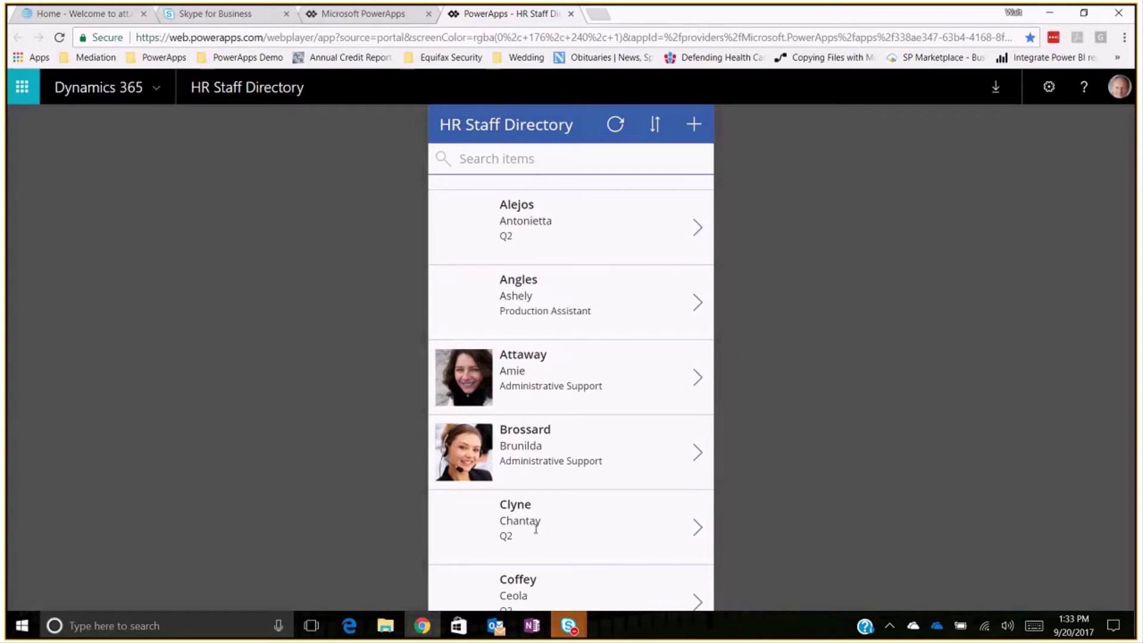
{"action": "scroll", "coordinate": [536, 527], "scroll_direction": "down", "scroll_amount": 6}
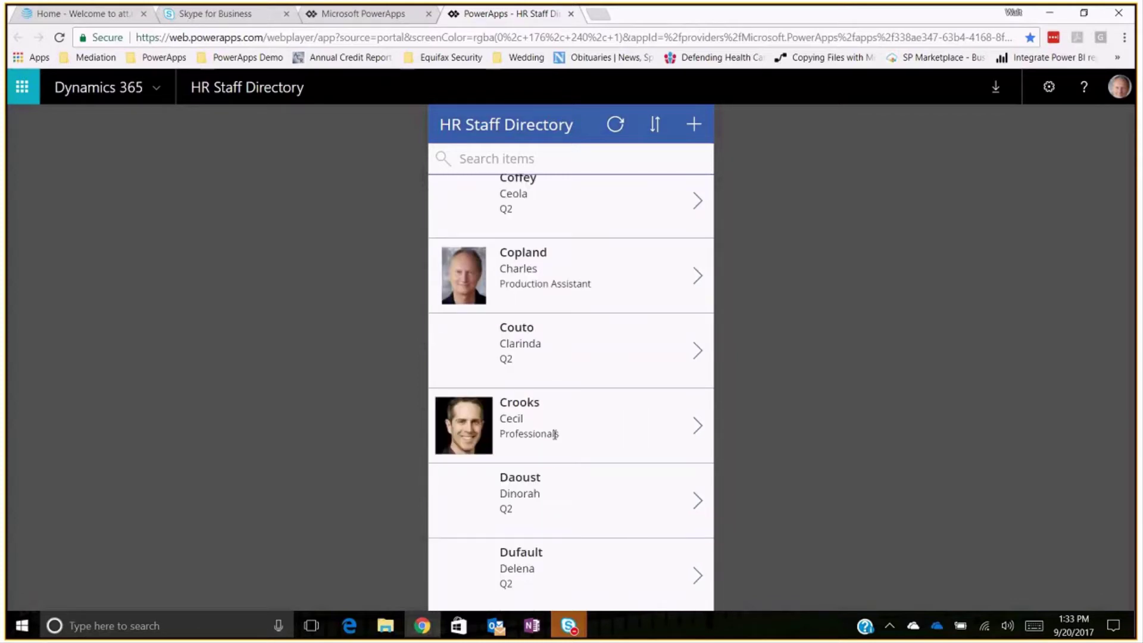
{"action": "scroll", "coordinate": [563, 428], "scroll_direction": "down", "scroll_amount": 3}
{"action": "scroll", "coordinate": [569, 421], "scroll_direction": "up", "scroll_amount": 10}
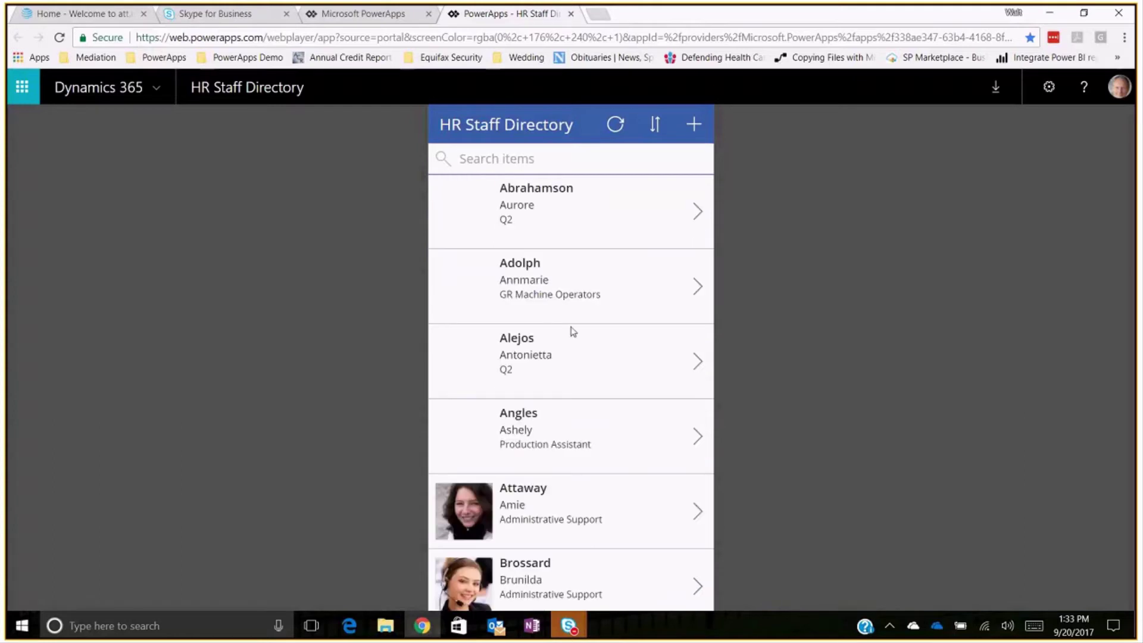
Search the staff directory for "produc" and clear the search box again
{"action": "left_click", "coordinate": [465, 156]}
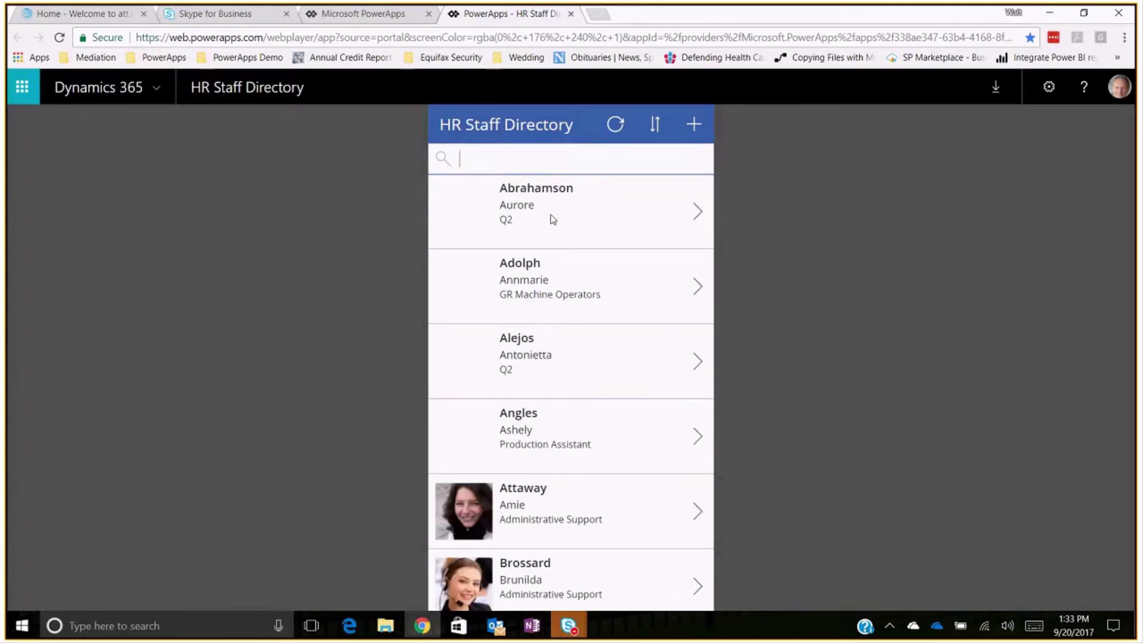
{"action": "type", "text": "pr"}
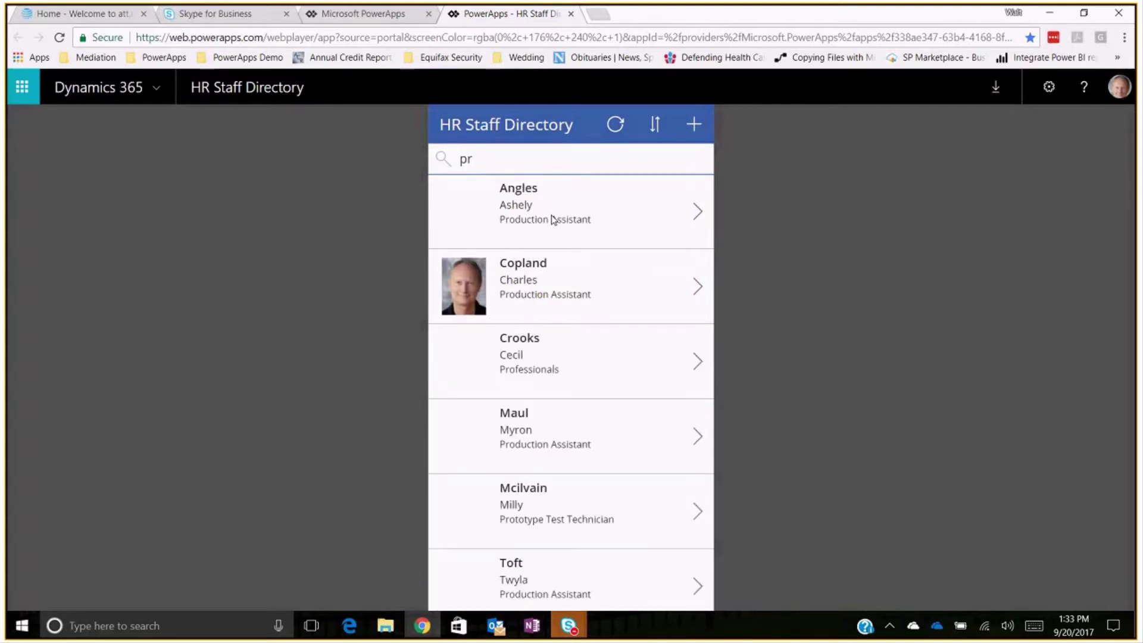
{"action": "type", "text": "oduc"}
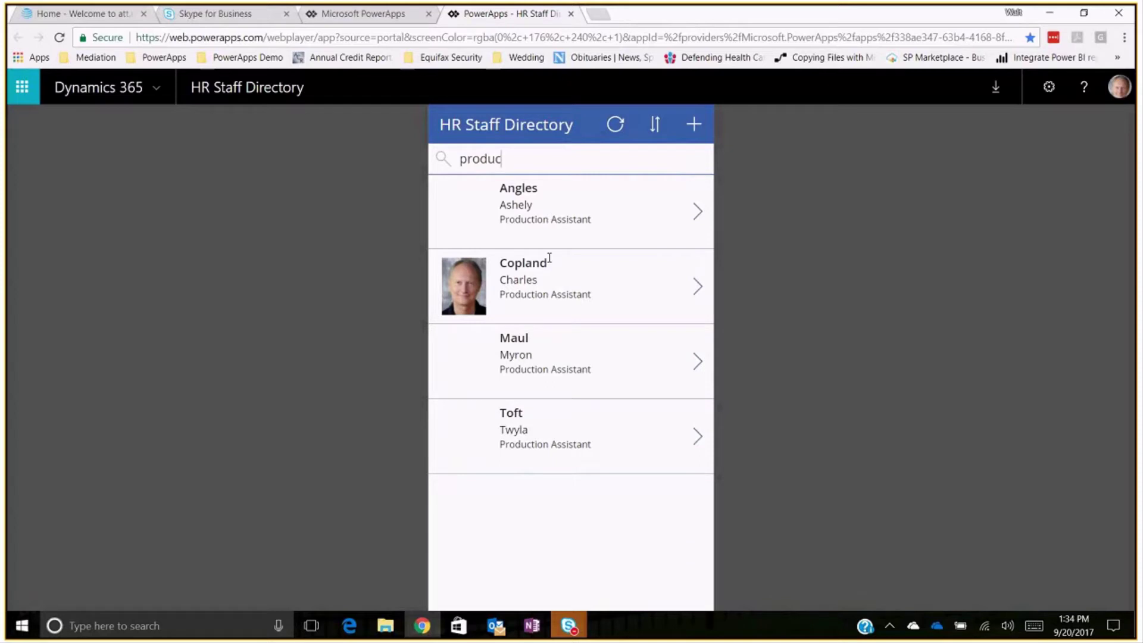
{"action": "key", "text": "BackSpace"}
{"action": "key", "text": "BackSpace"}
{"action": "key", "text": "BackSpace"}
{"action": "key", "text": "BackSpace"}
{"action": "key", "text": "BackSpace"}
{"action": "key", "text": "BackSpace"}
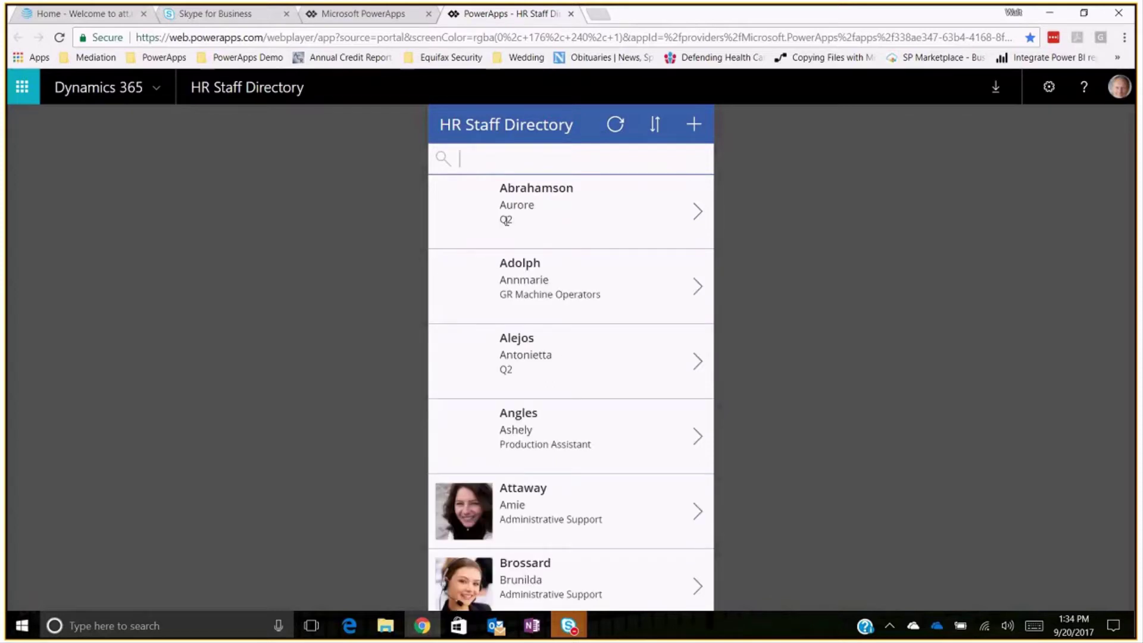
{"action": "left_click", "coordinate": [473, 158]}
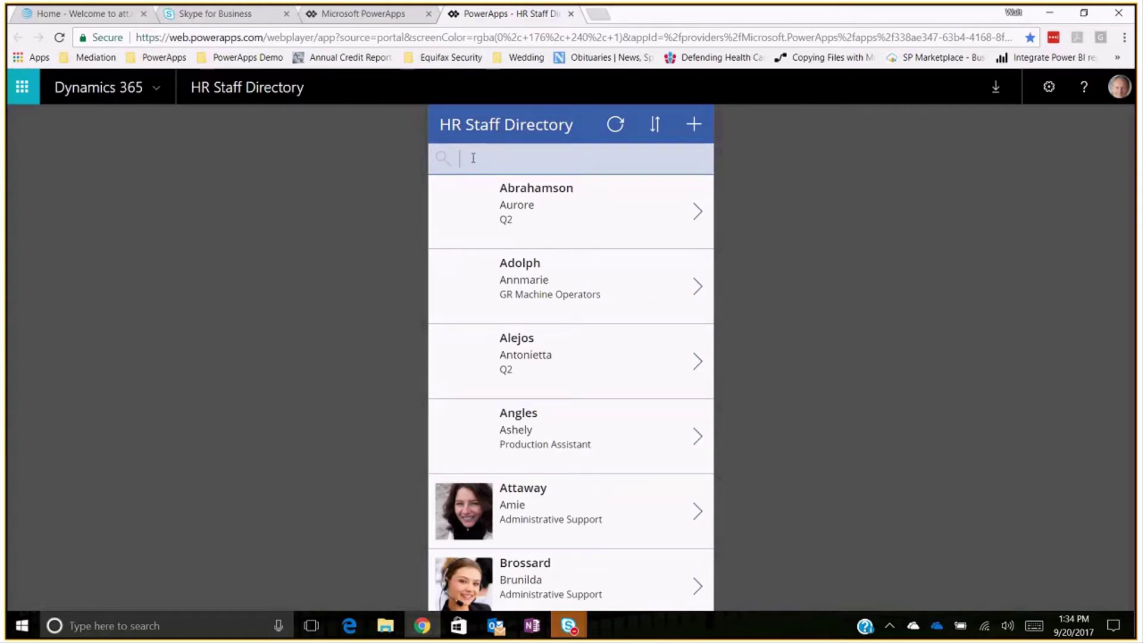
View the first employee's details, open the record's edit form and examine its fields from ID to Photo
{"action": "left_click", "coordinate": [700, 213]}
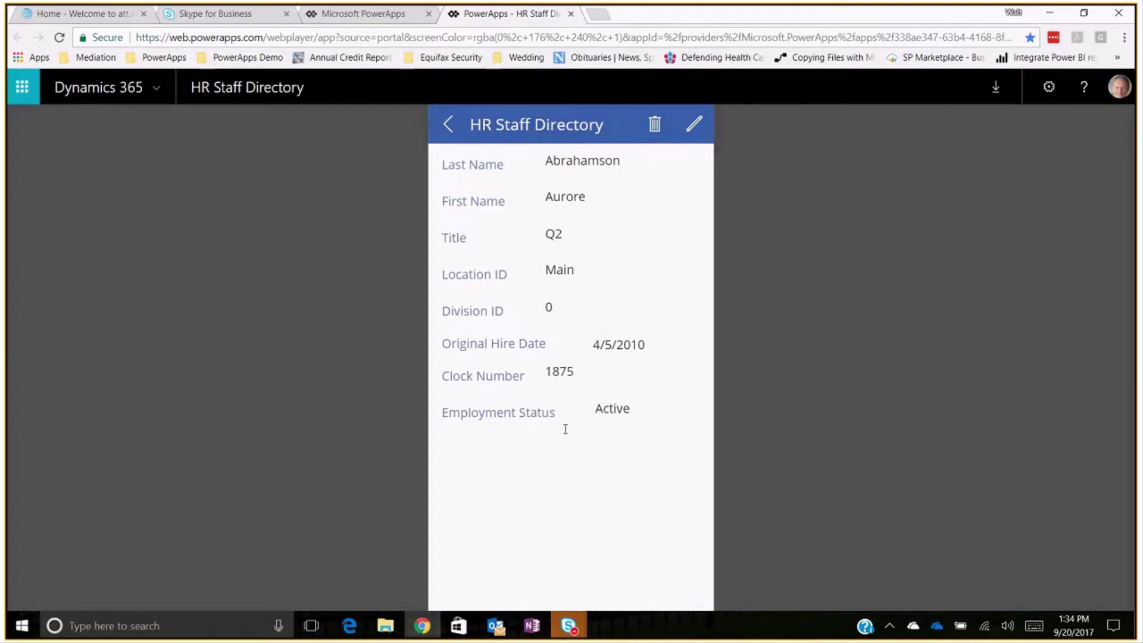
{"action": "left_click", "coordinate": [694, 126]}
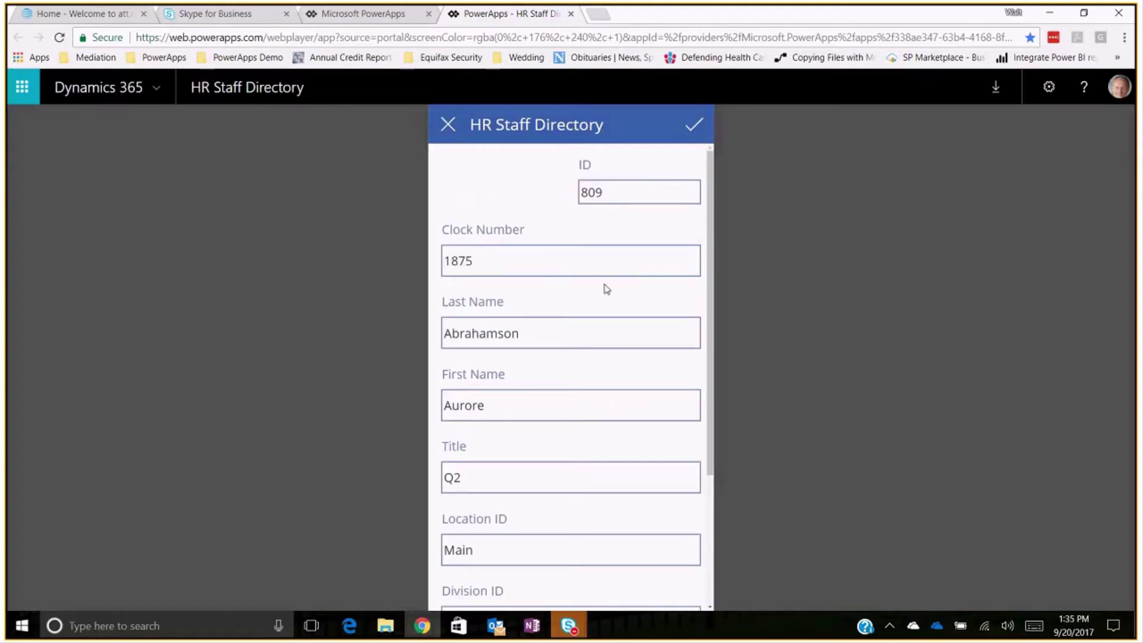
{"action": "scroll", "coordinate": [607, 289], "scroll_direction": "down", "scroll_amount": 3}
{"action": "scroll", "coordinate": [606, 288], "scroll_direction": "up", "scroll_amount": 3}
{"action": "left_click", "coordinate": [577, 260]}
{"action": "scroll", "coordinate": [571, 274], "scroll_direction": "down", "scroll_amount": 3}
{"action": "scroll", "coordinate": [537, 251], "scroll_direction": "up", "scroll_amount": 3}
{"action": "scroll", "coordinate": [538, 250], "scroll_direction": "down", "scroll_amount": 3}
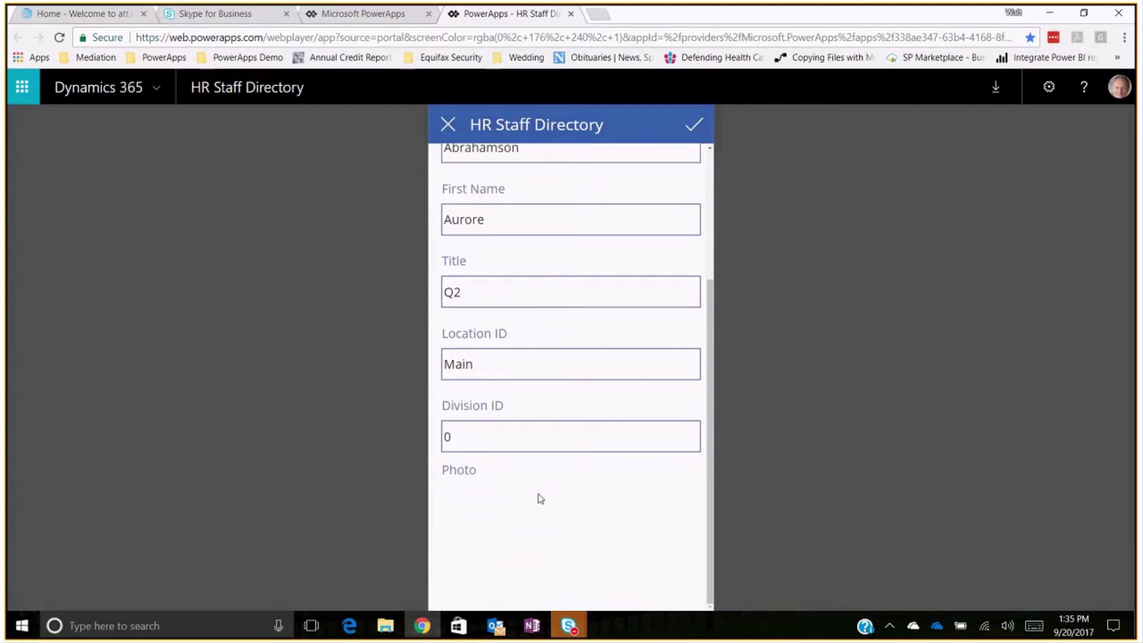
{"action": "scroll", "coordinate": [543, 492], "scroll_direction": "up", "scroll_amount": 3}
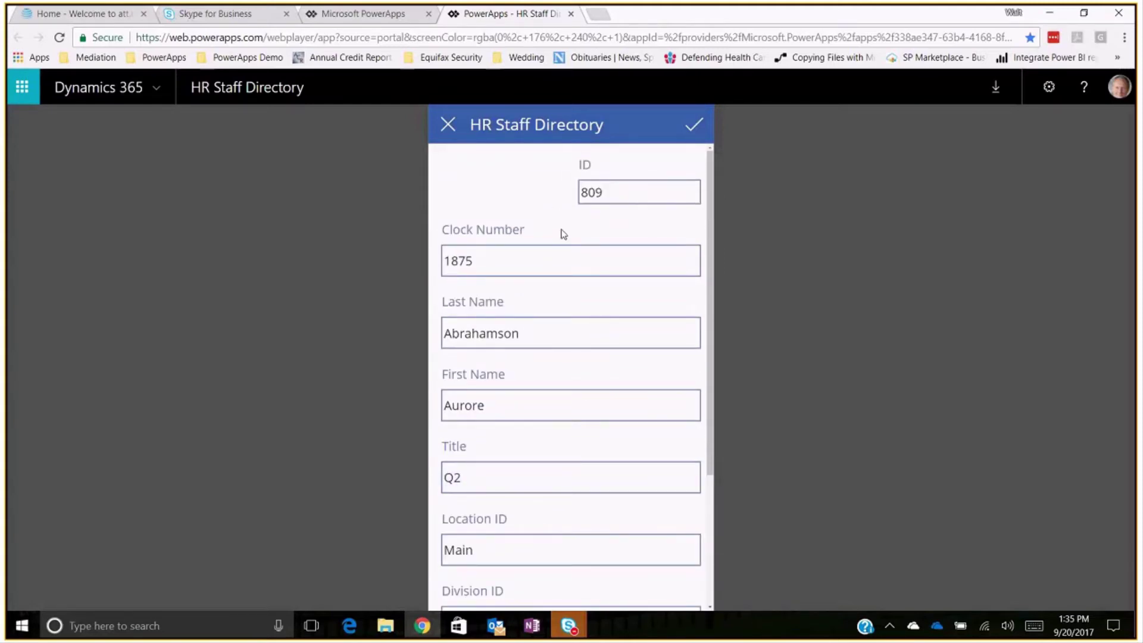
{"action": "scroll", "coordinate": [602, 434], "scroll_direction": "down", "scroll_amount": 3}
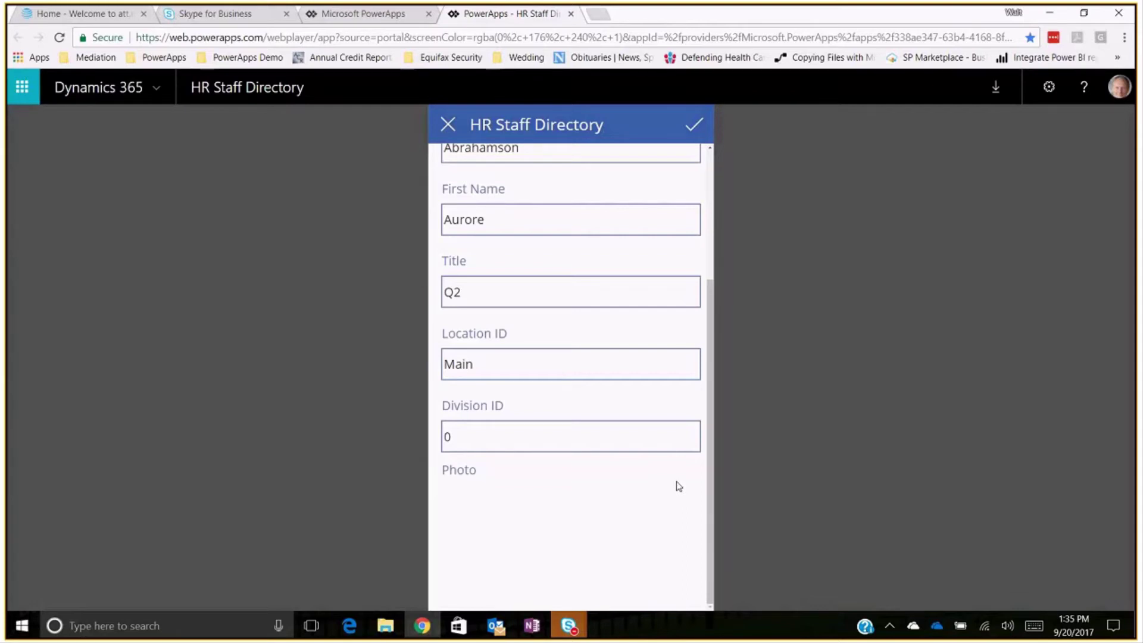
{"action": "scroll", "coordinate": [679, 486], "scroll_direction": "up", "scroll_amount": 3}
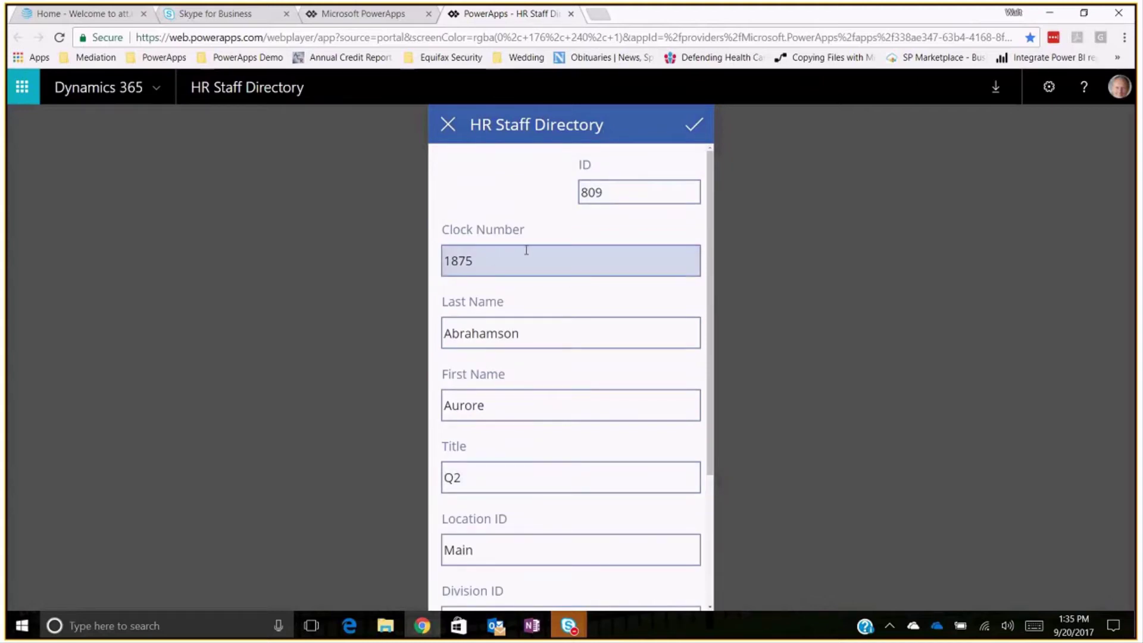
{"action": "scroll", "coordinate": [563, 278], "scroll_direction": "down", "scroll_amount": 1}
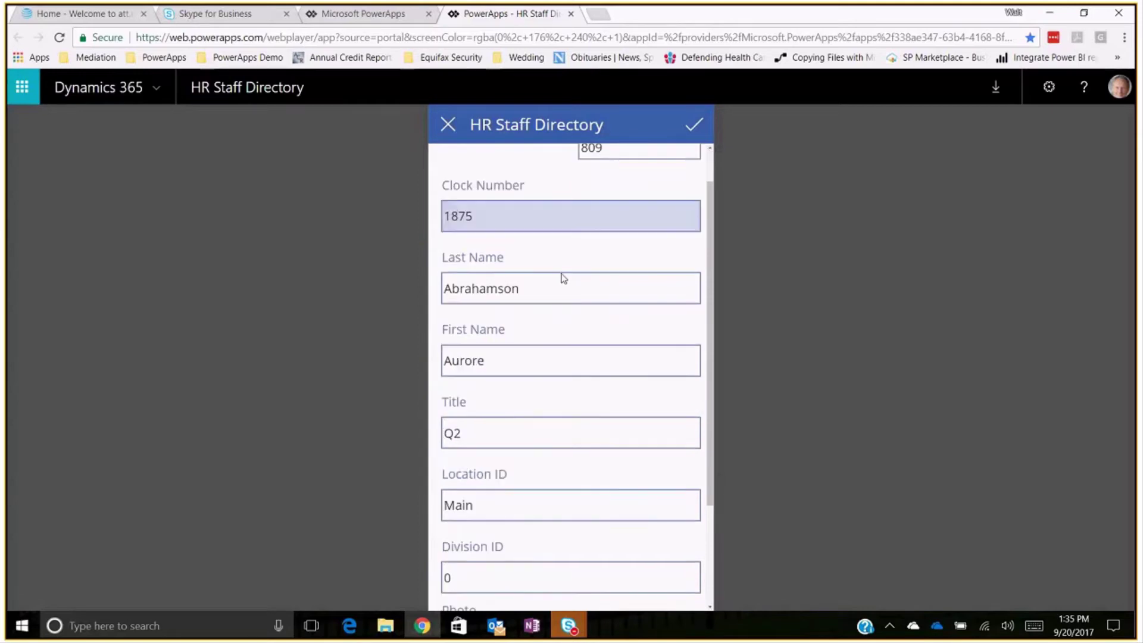
{"action": "scroll", "coordinate": [585, 357], "scroll_direction": "down", "scroll_amount": 3}
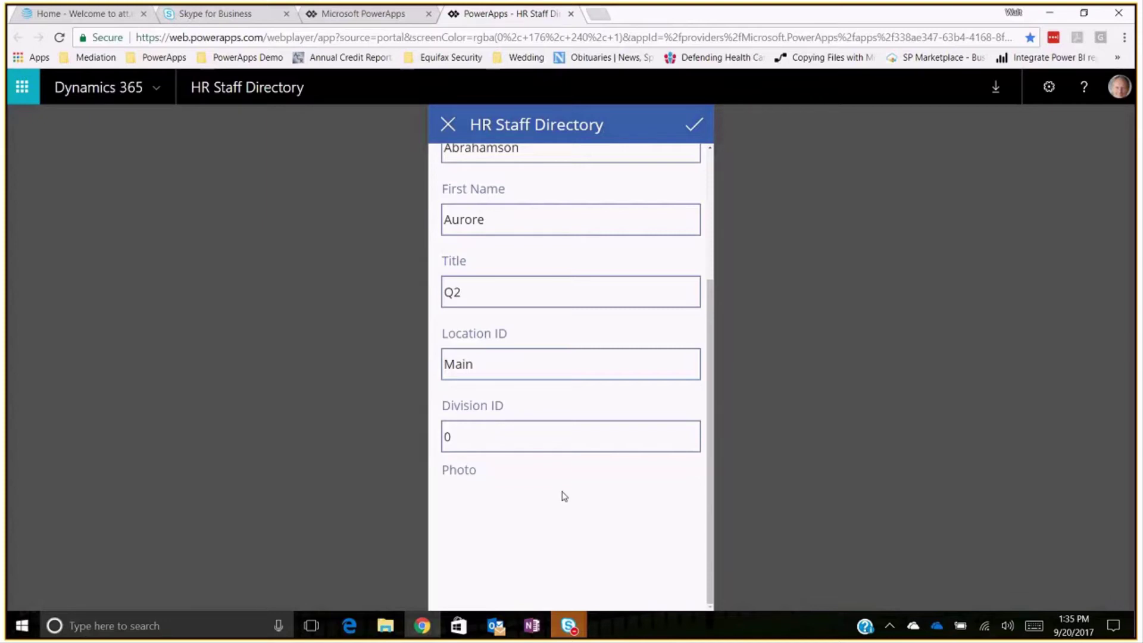
{"action": "scroll", "coordinate": [626, 507], "scroll_direction": "up", "scroll_amount": 3}
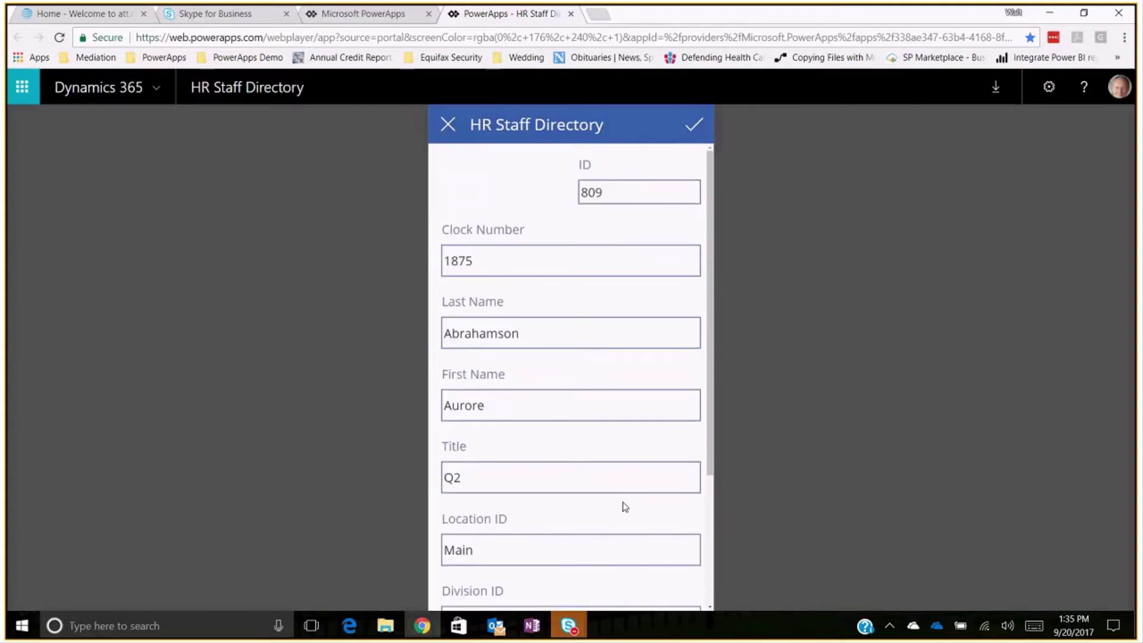
Submit the employee's edit form without changes, return to the staff list and close the running app
{"action": "left_click", "coordinate": [691, 130]}
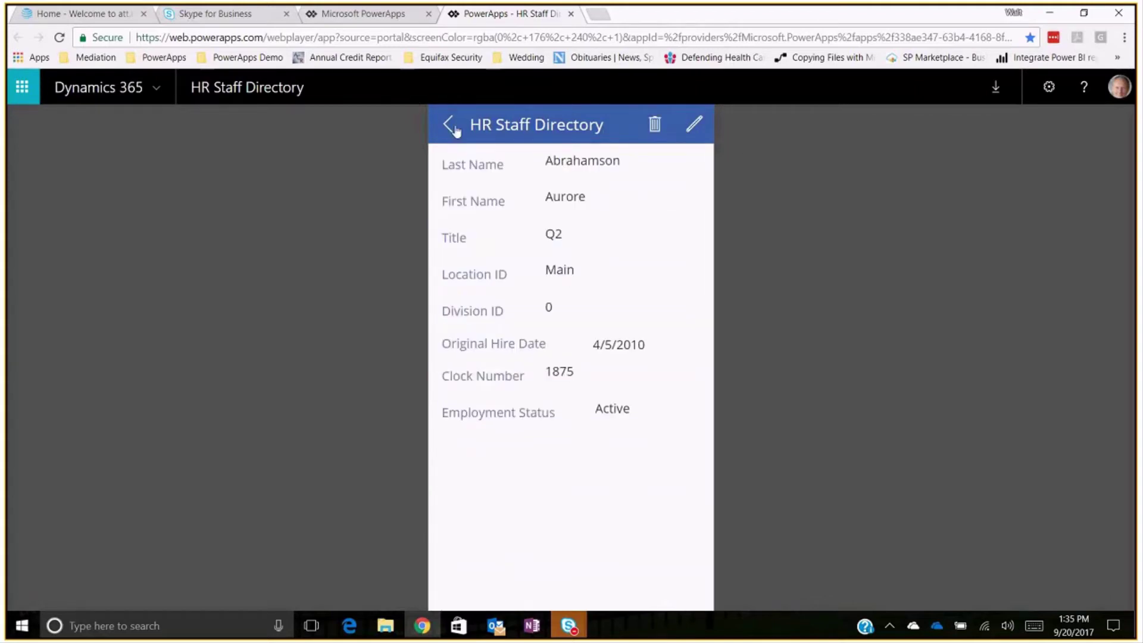
{"action": "left_click", "coordinate": [448, 126]}
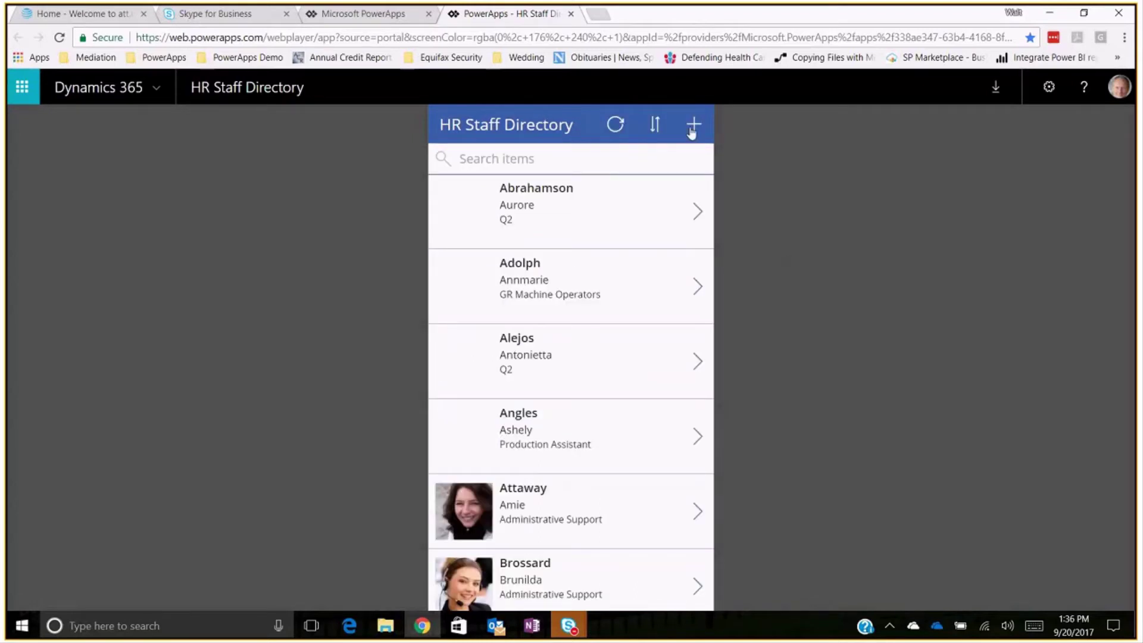
{"action": "left_click", "coordinate": [571, 14]}
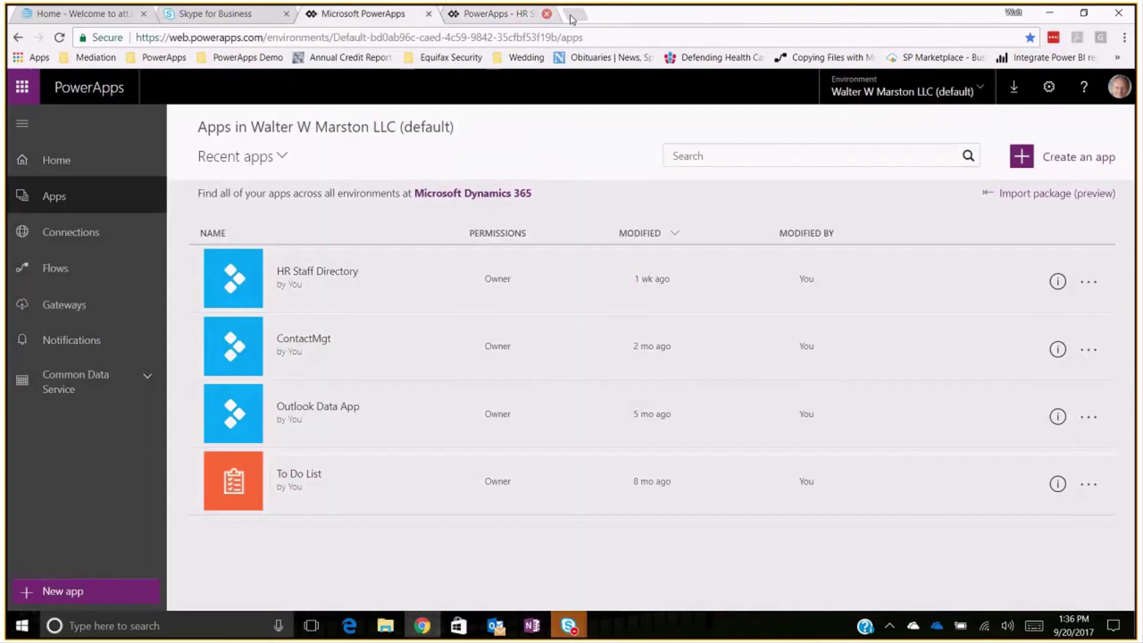
Open the HR Staff Directory app for editing on the web and enlarge the canvas to 40%
{"action": "left_click", "coordinate": [1079, 281]}
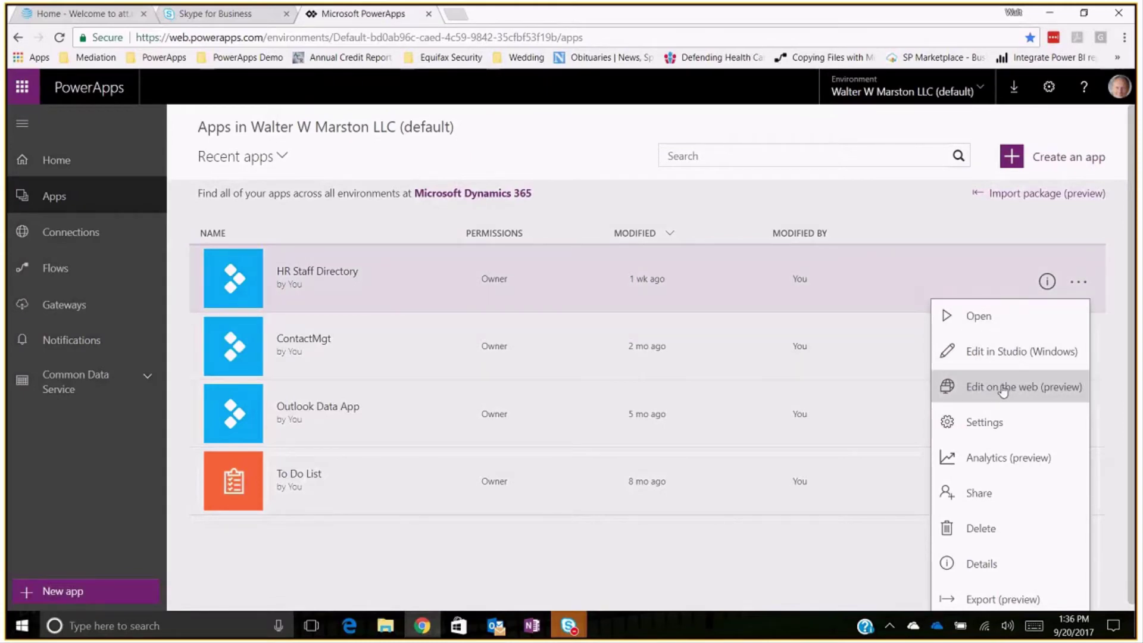
{"action": "left_click", "coordinate": [1004, 388]}
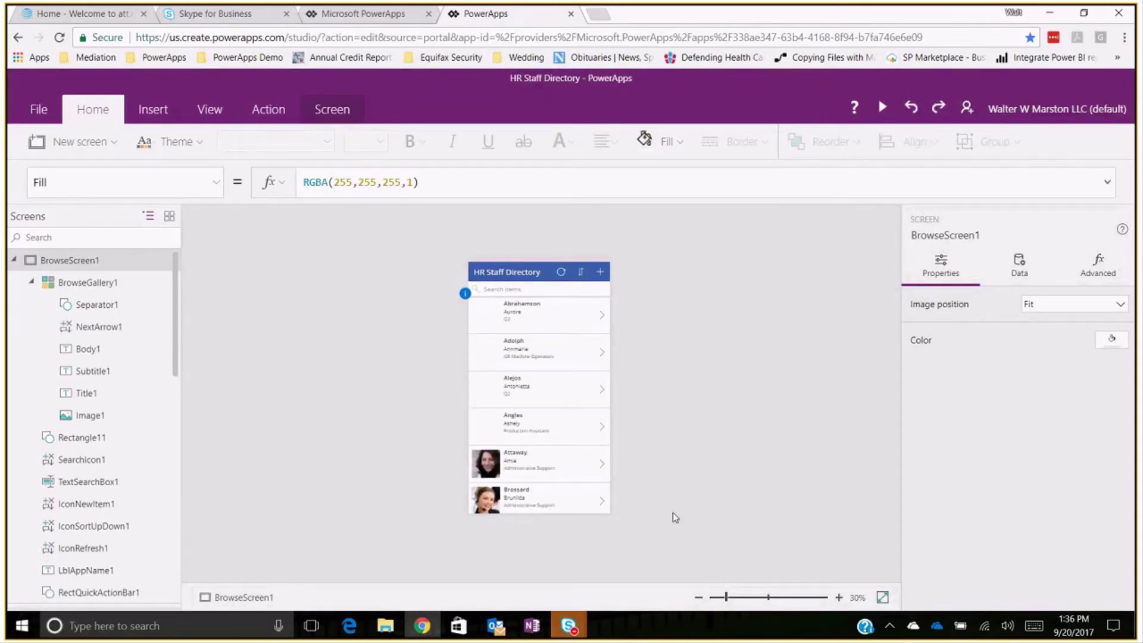
{"action": "left_click", "coordinate": [839, 598]}
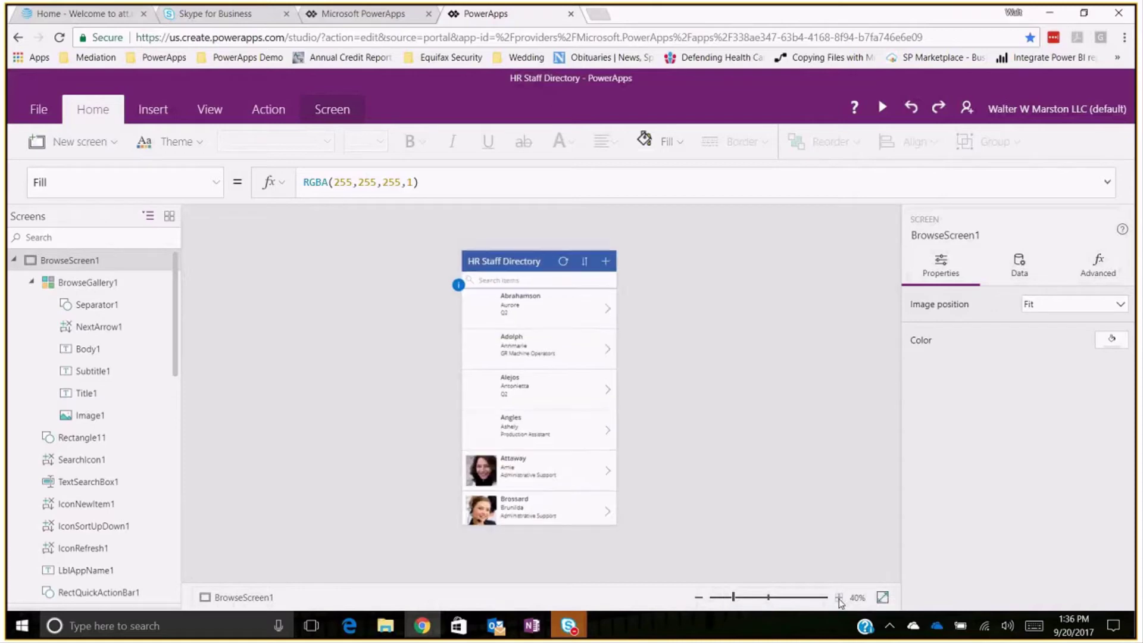
Enlarge the canvas to 50% and inspect the data fields bound to the first gallery item's title, subtitle, body and image
{"action": "left_click", "coordinate": [839, 598]}
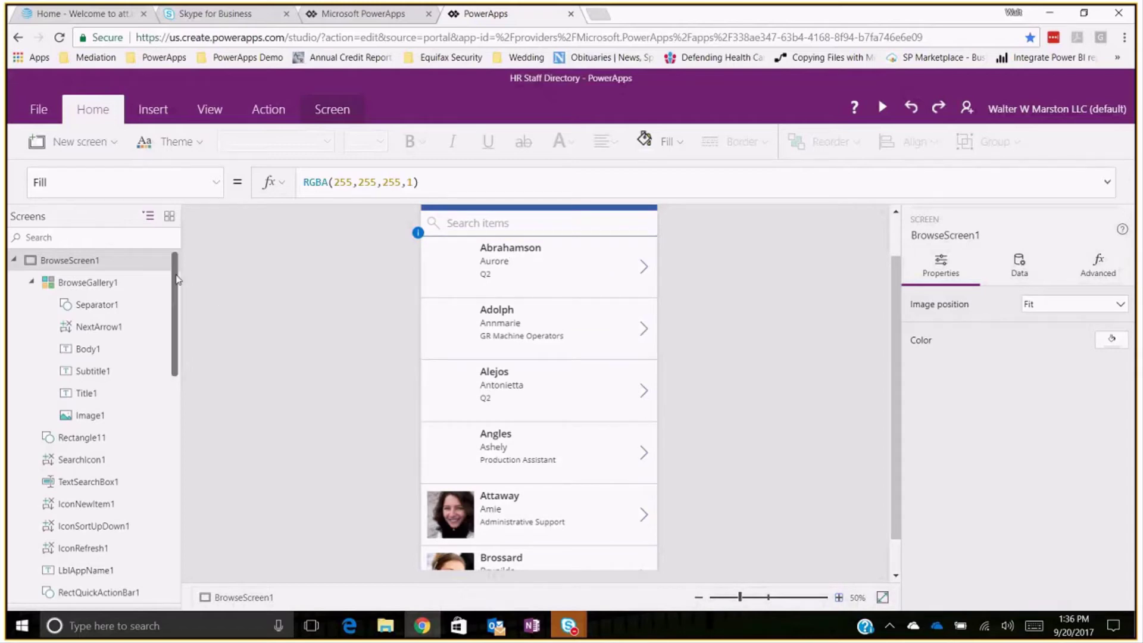
{"action": "scroll", "coordinate": [177, 280], "scroll_direction": "down", "scroll_amount": 2}
{"action": "scroll", "coordinate": [177, 280], "scroll_direction": "up", "scroll_amount": 2}
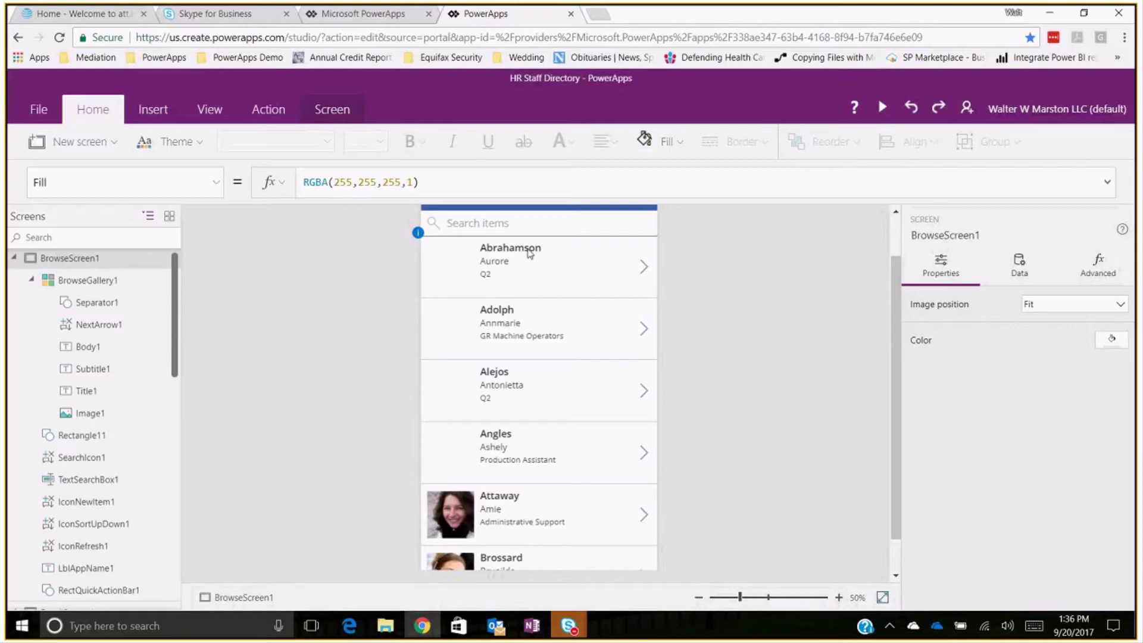
{"action": "left_click", "coordinate": [529, 254]}
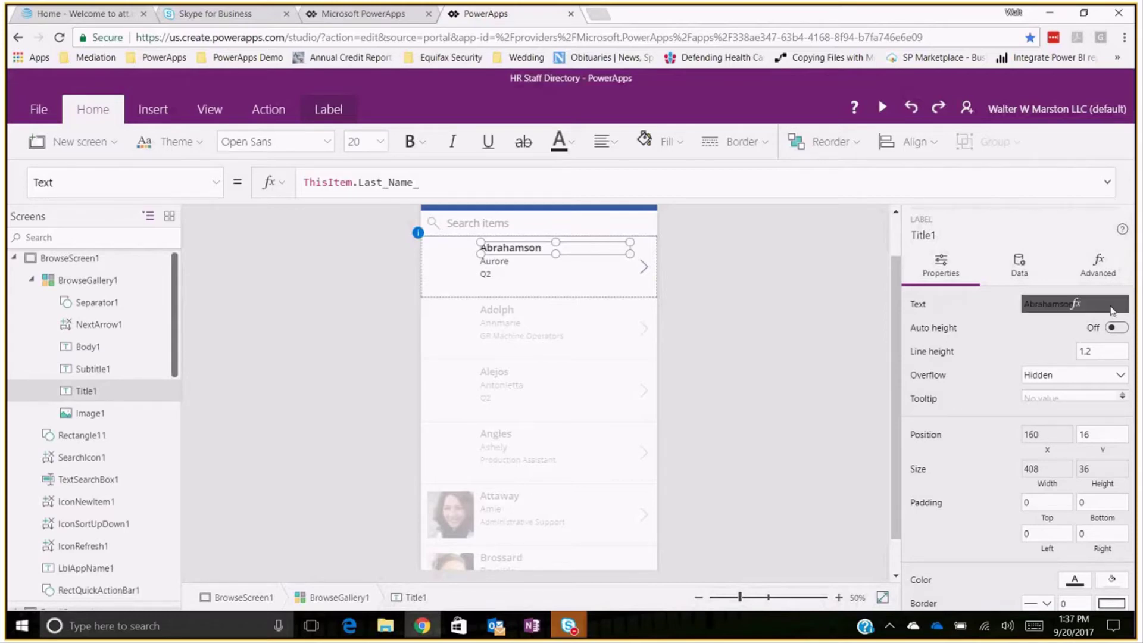
{"action": "left_click", "coordinate": [1020, 268]}
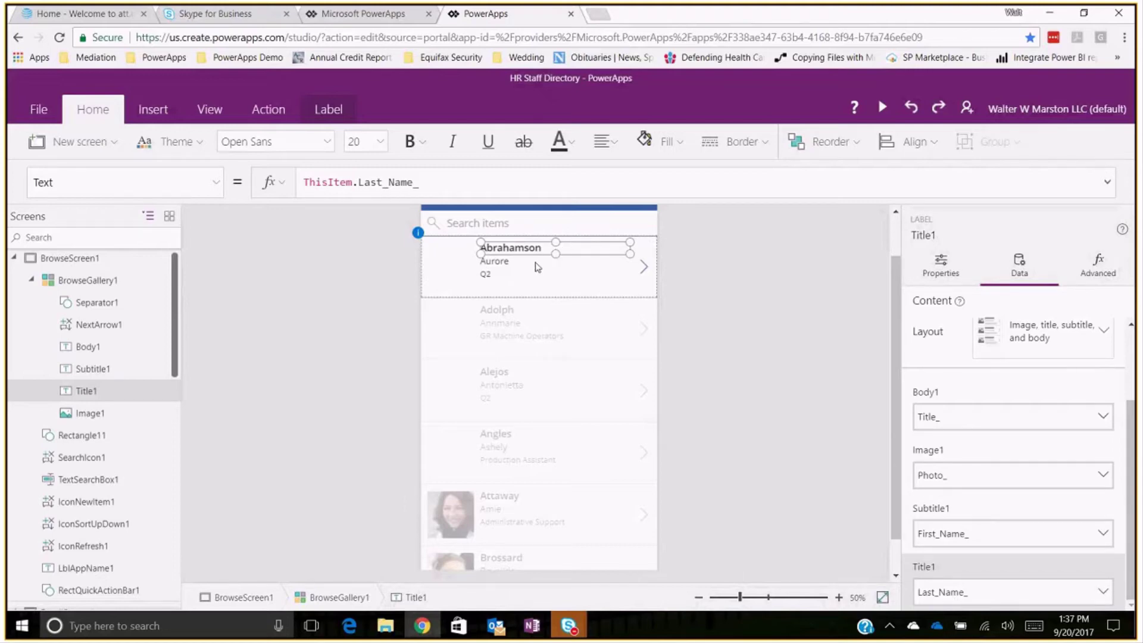
{"action": "left_click", "coordinate": [536, 263]}
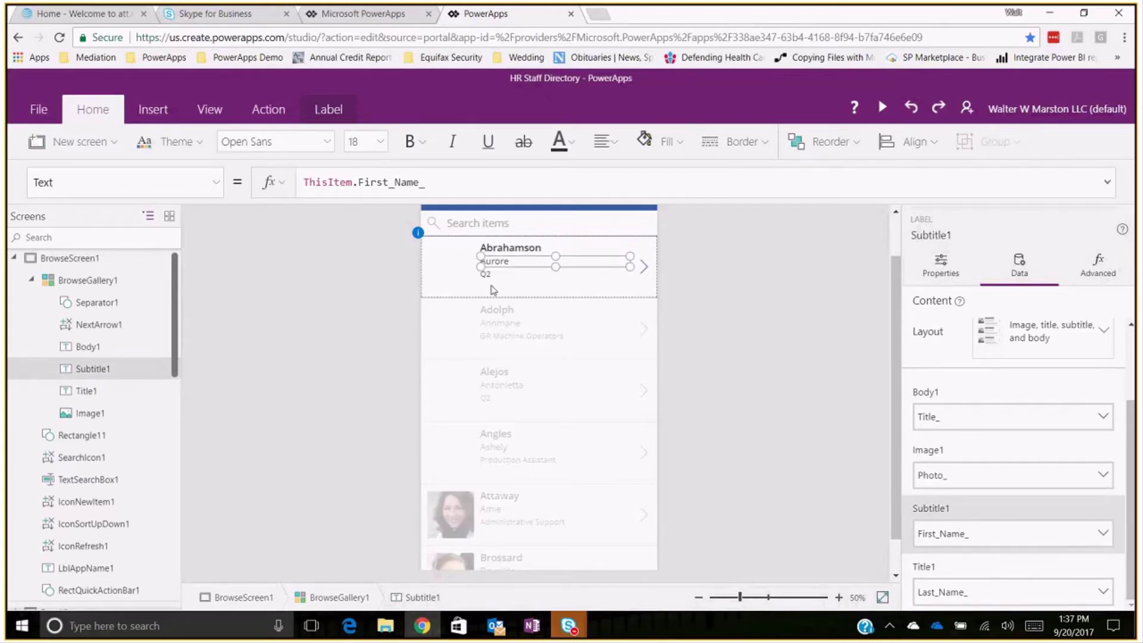
{"action": "left_click", "coordinate": [1034, 428]}
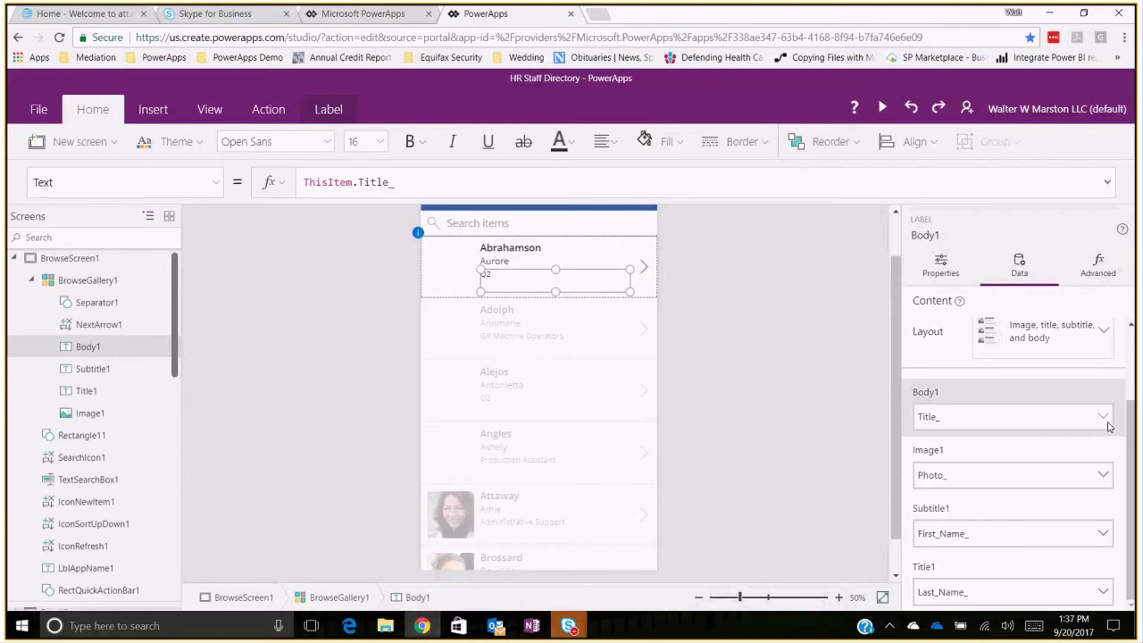
{"action": "left_click", "coordinate": [451, 268]}
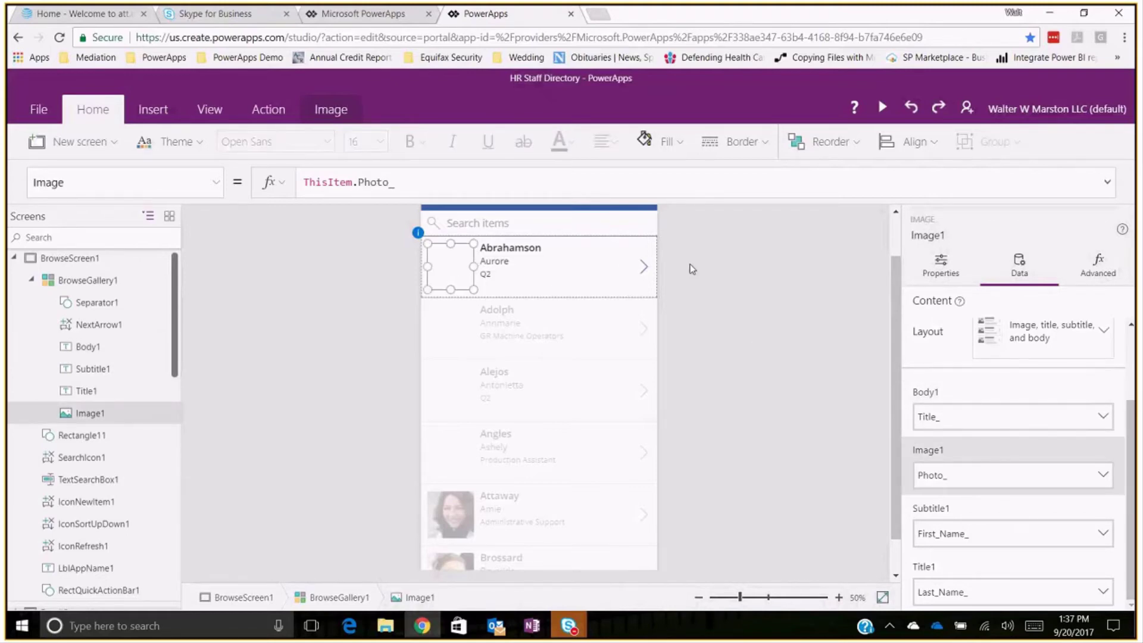
Check BrowseScreen1's data source and properties, and examine the Items formula of BrowseGallery1
{"action": "left_click", "coordinate": [692, 269]}
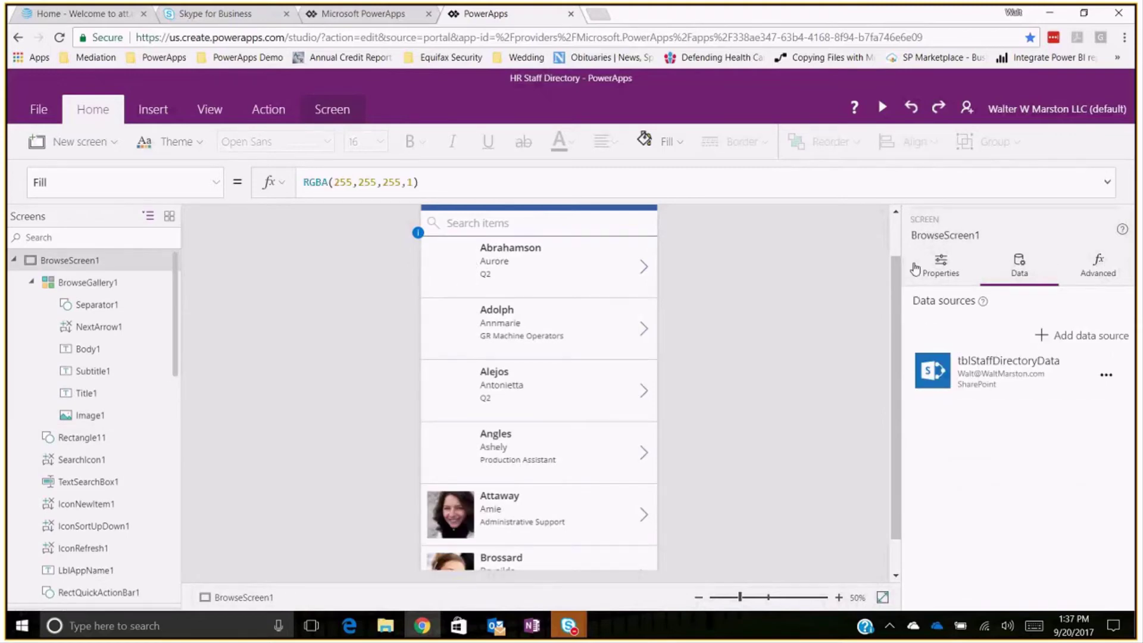
{"action": "left_click", "coordinate": [941, 268]}
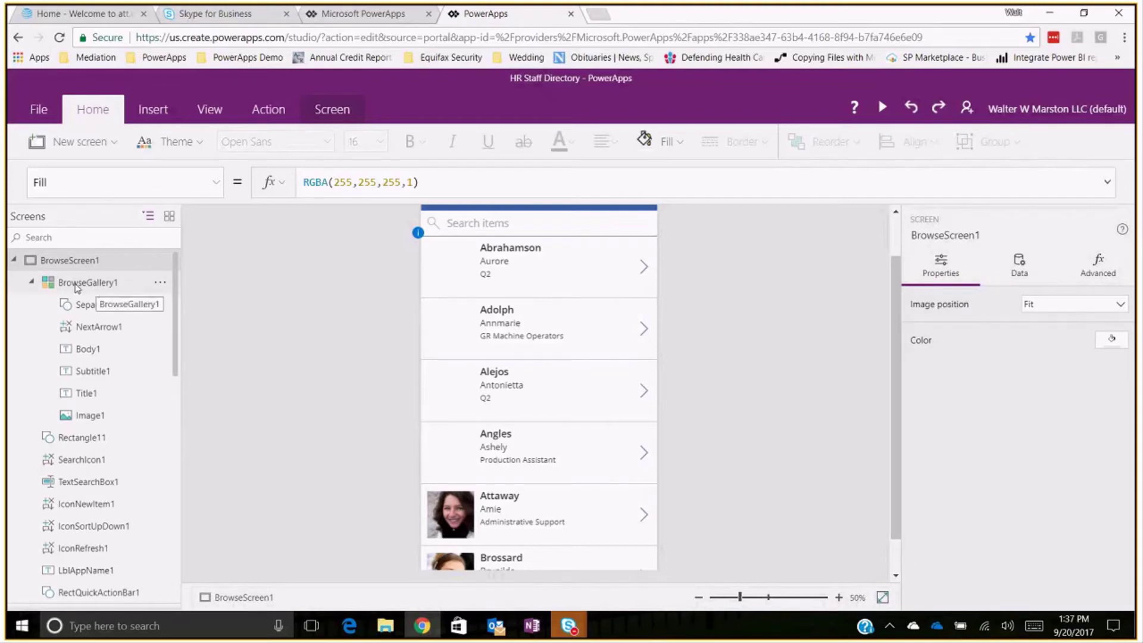
{"action": "left_click", "coordinate": [76, 283]}
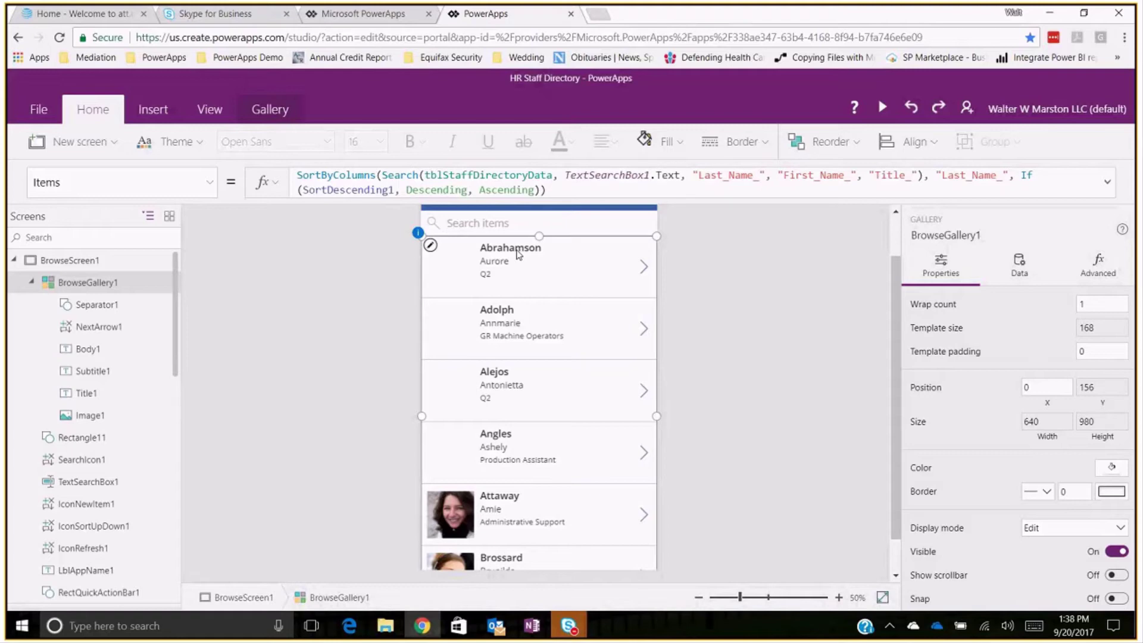
{"action": "mouse_move", "coordinate": [650, 189]}
{"action": "mouse_move", "coordinate": [755, 177]}
Display DetailScreen1 and inspect the Last Name card in its detail form
{"action": "left_click_drag", "start_coordinate": [176, 328], "coordinate": [204, 413]}
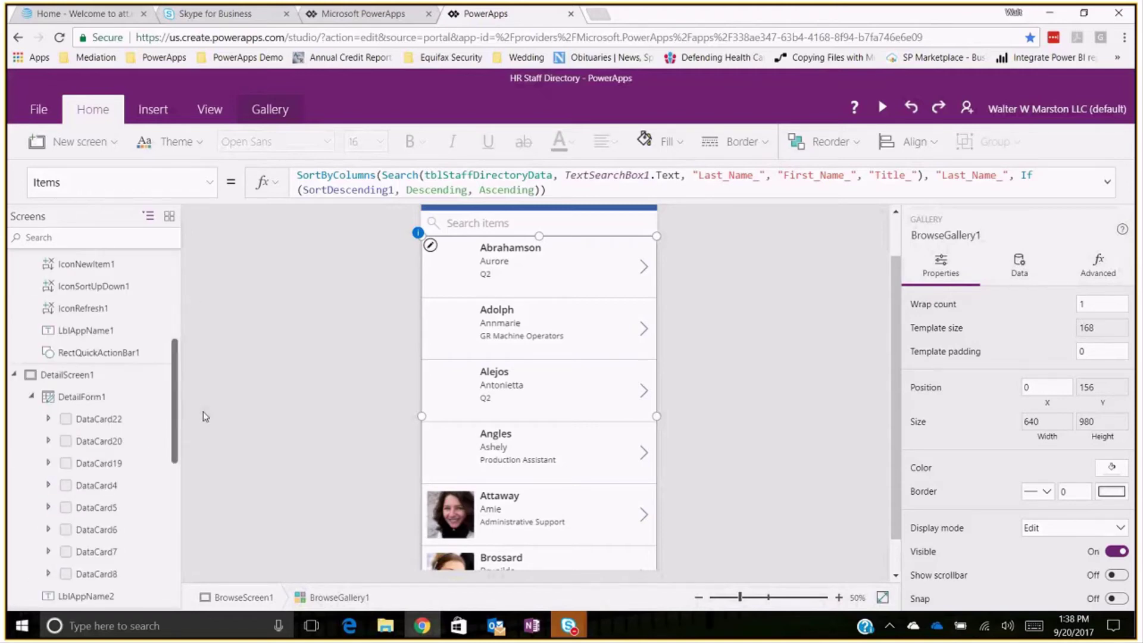
{"action": "left_click", "coordinate": [77, 340]}
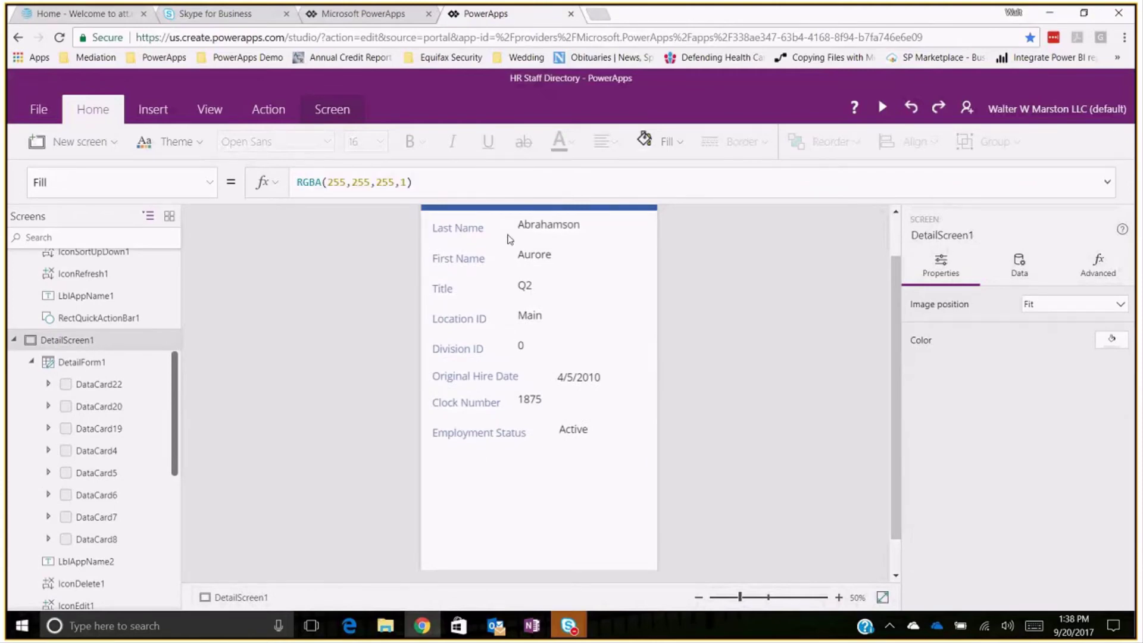
{"action": "left_click", "coordinate": [515, 238]}
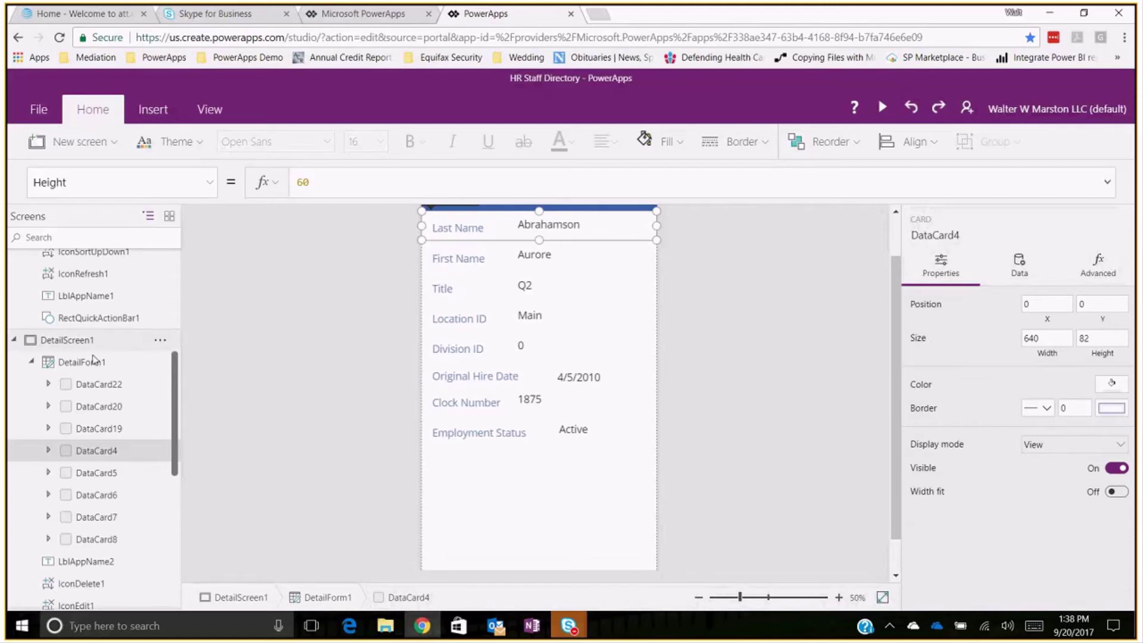
Display EditScreen1 and look through its edit form from the ID field down to Photo
{"action": "left_click_drag", "start_coordinate": [177, 402], "coordinate": [220, 488]}
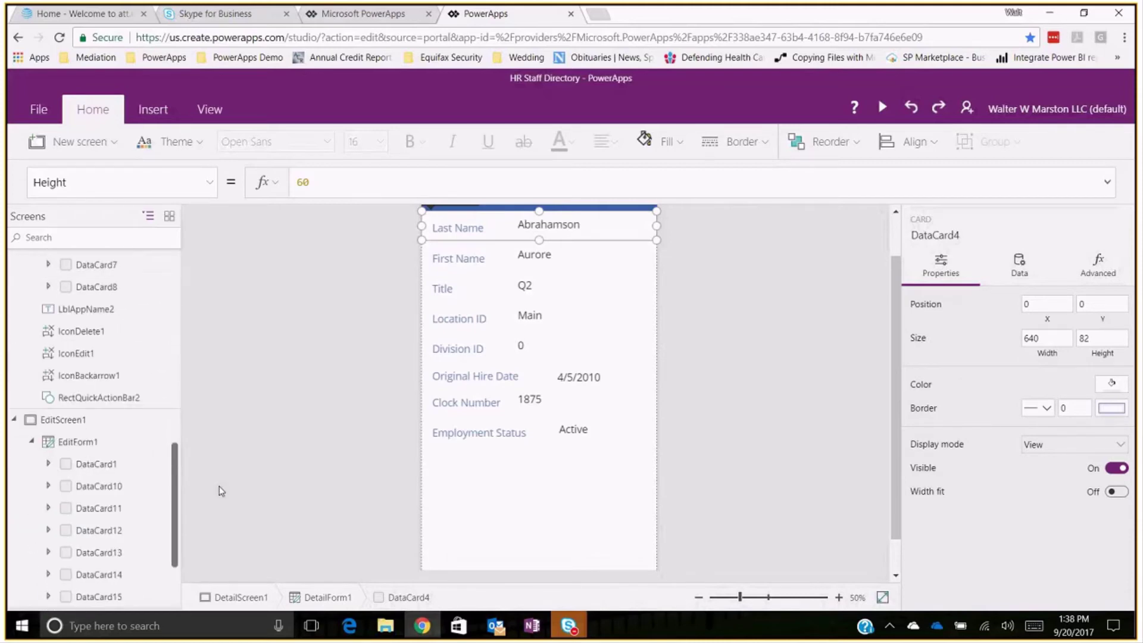
{"action": "left_click", "coordinate": [72, 415]}
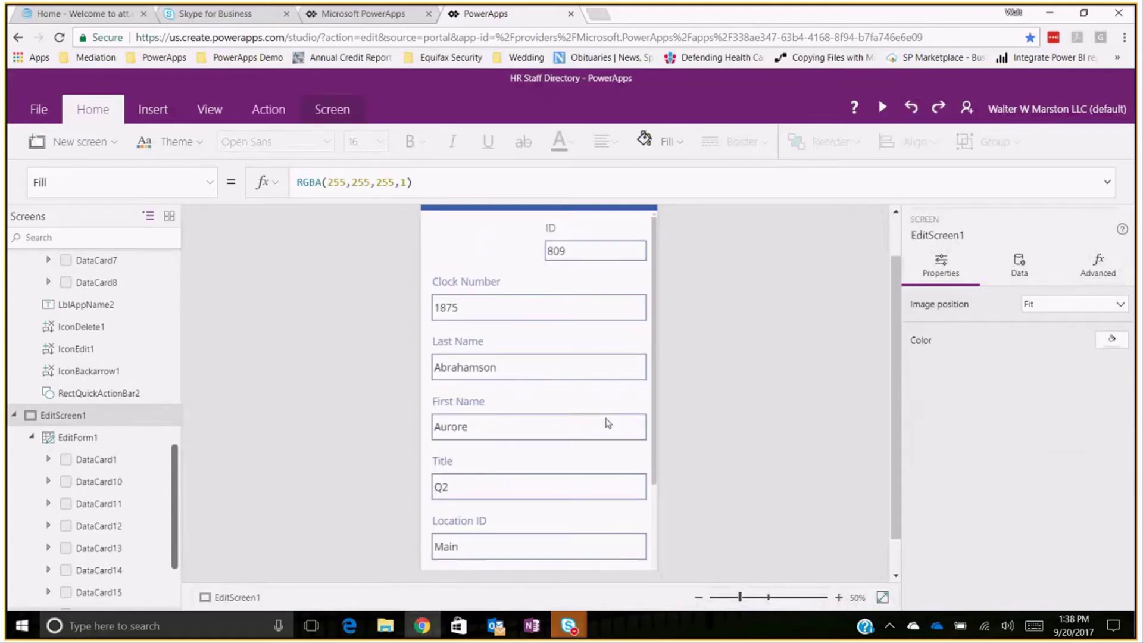
{"action": "scroll", "coordinate": [607, 423], "scroll_direction": "down", "scroll_amount": 3}
{"action": "scroll", "coordinate": [549, 371], "scroll_direction": "up", "scroll_amount": 5}
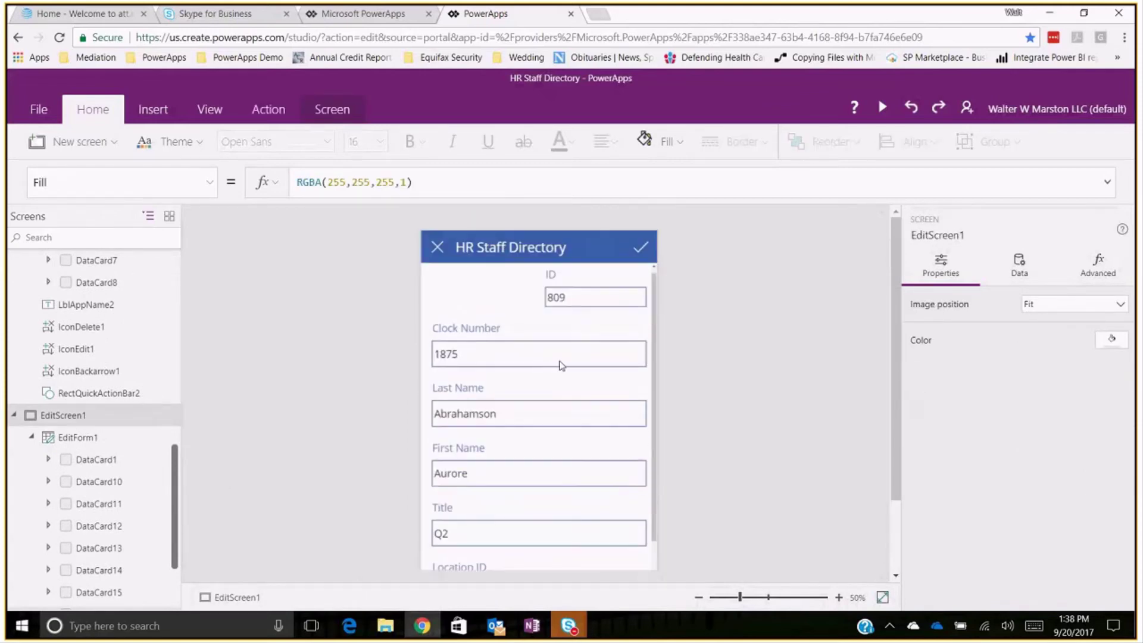
{"action": "scroll", "coordinate": [571, 399], "scroll_direction": "down", "scroll_amount": 4}
{"action": "scroll", "coordinate": [581, 428], "scroll_direction": "up", "scroll_amount": 5}
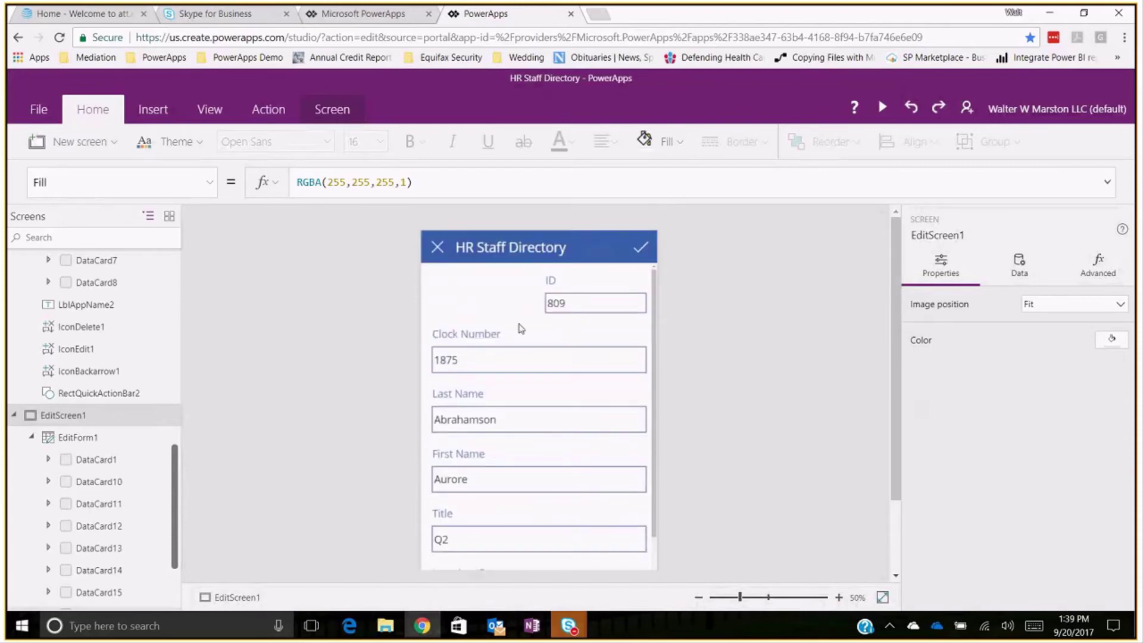
{"action": "scroll", "coordinate": [503, 462], "scroll_direction": "down", "scroll_amount": 4}
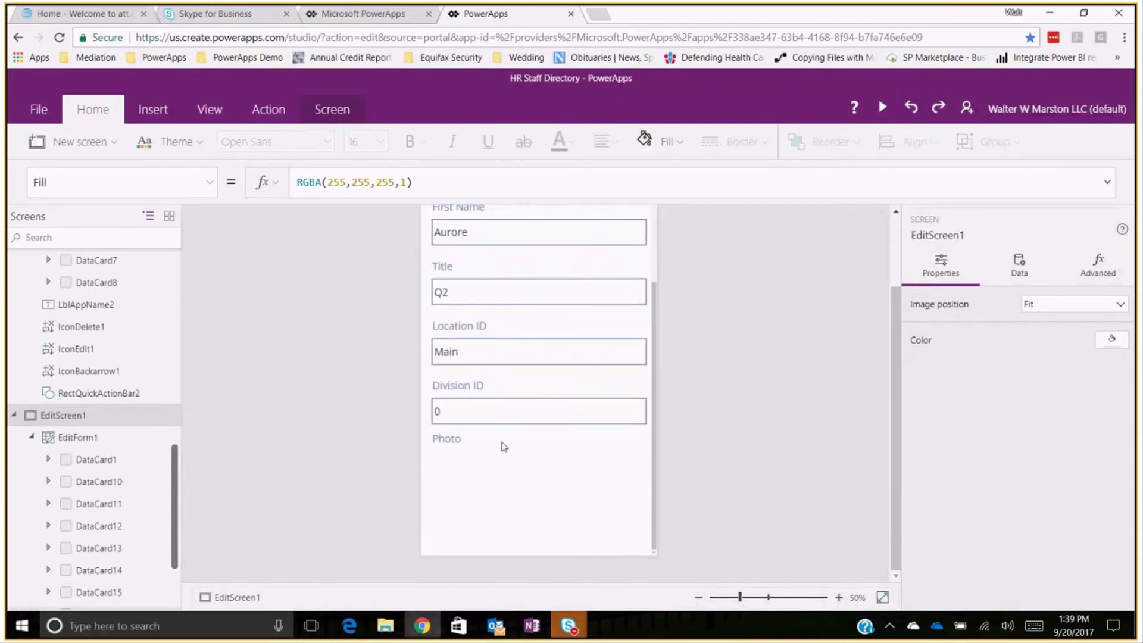
{"action": "scroll", "coordinate": [500, 444], "scroll_direction": "up", "scroll_amount": 5}
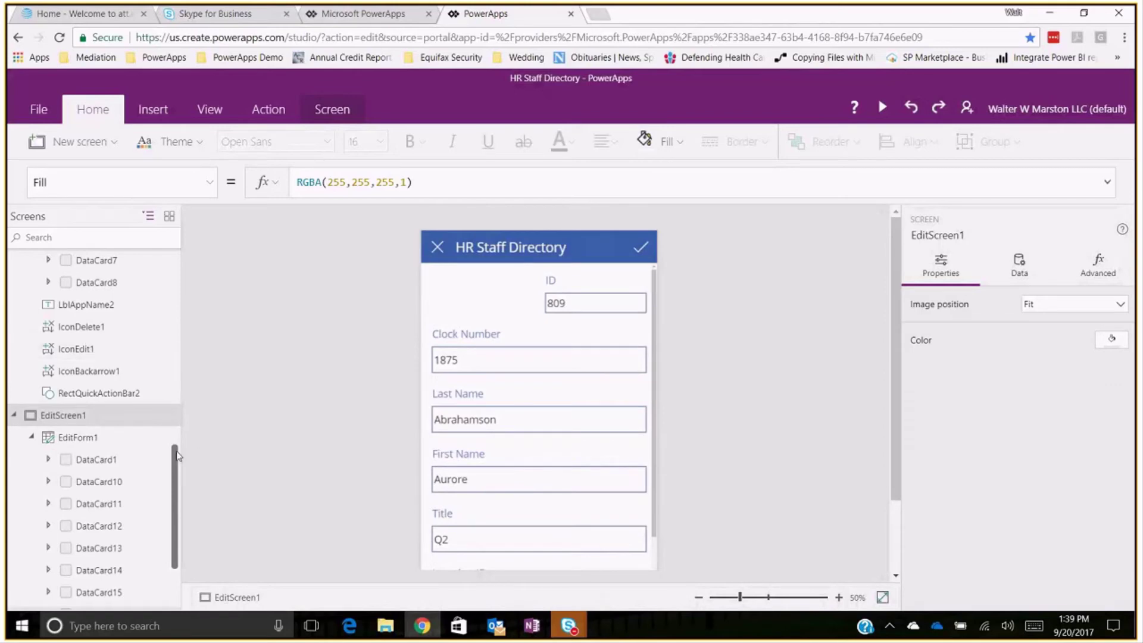
Check the data source listed for EditScreen1 and return to the screen's properties
{"action": "scroll", "coordinate": [156, 433], "scroll_direction": "up", "scroll_amount": 1}
{"action": "scroll", "coordinate": [143, 370], "scroll_direction": "up", "scroll_amount": 10}
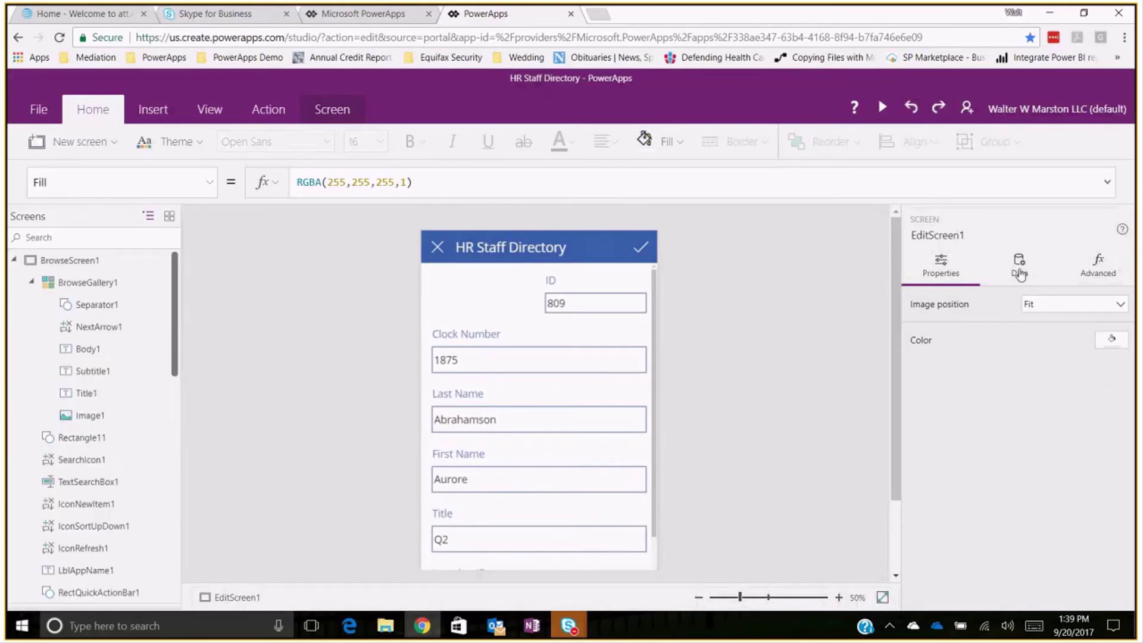
{"action": "left_click", "coordinate": [1019, 266]}
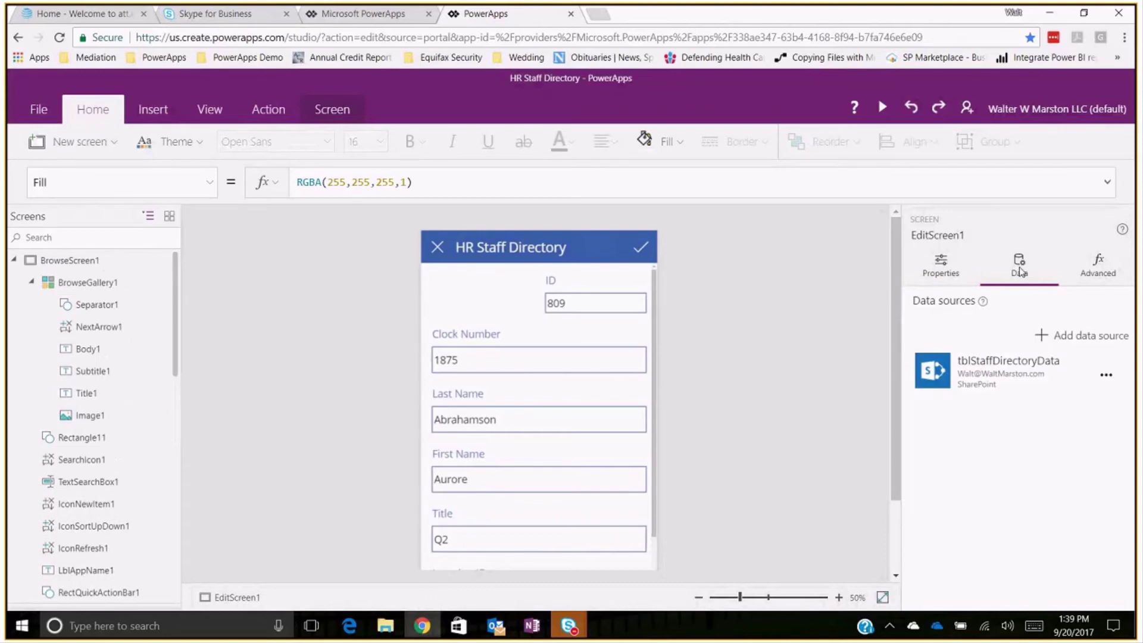
{"action": "left_click", "coordinate": [1026, 268]}
{"action": "left_click", "coordinate": [939, 274]}
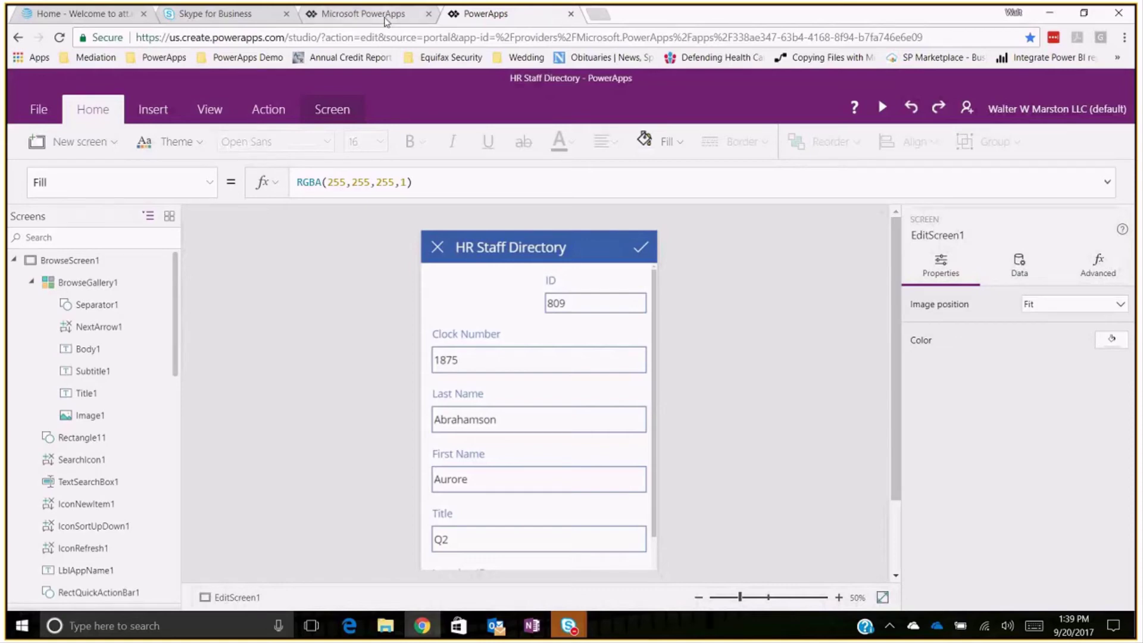
Close the HR Staff Directory app editor without saving and return to the list of apps
{"action": "left_click", "coordinate": [388, 15]}
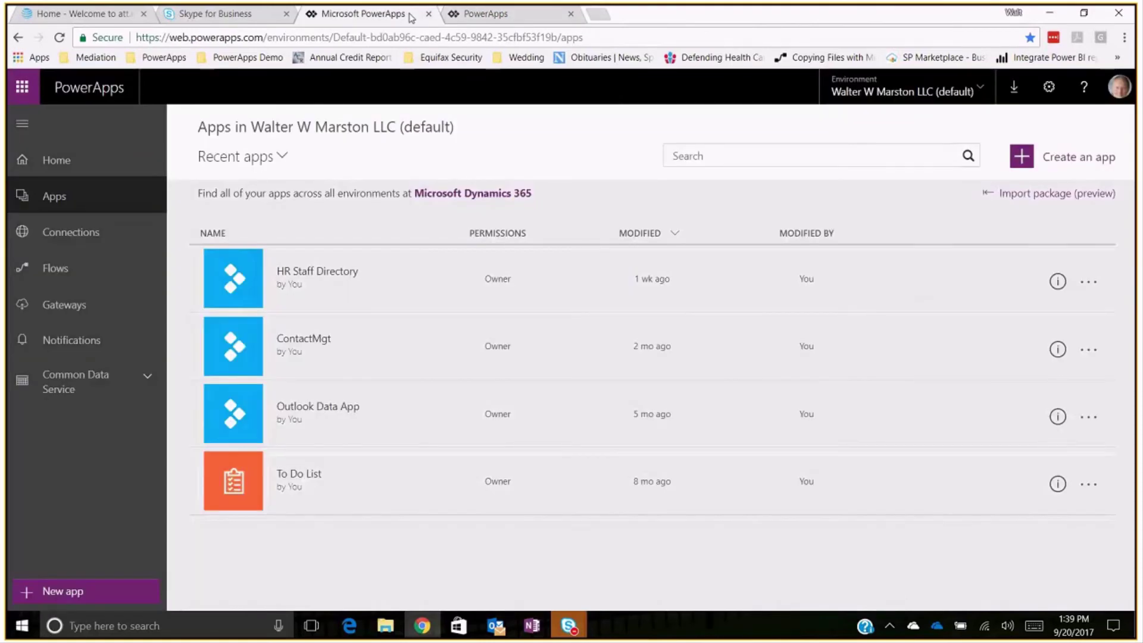
{"action": "left_click", "coordinate": [486, 14]}
{"action": "left_click", "coordinate": [571, 15]}
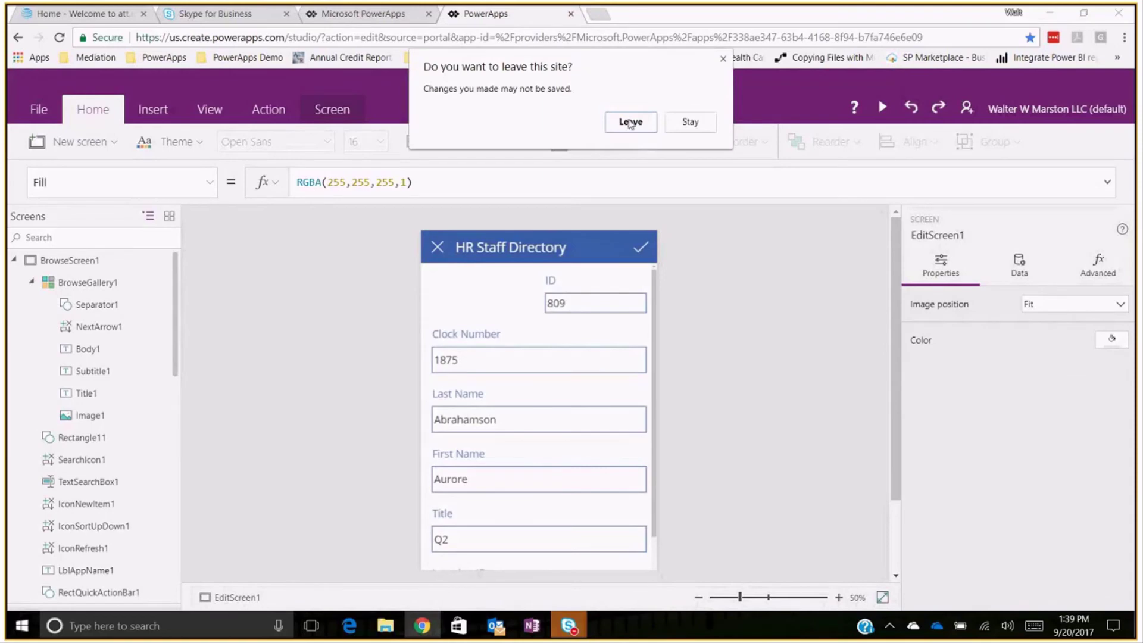
{"action": "left_click", "coordinate": [630, 122]}
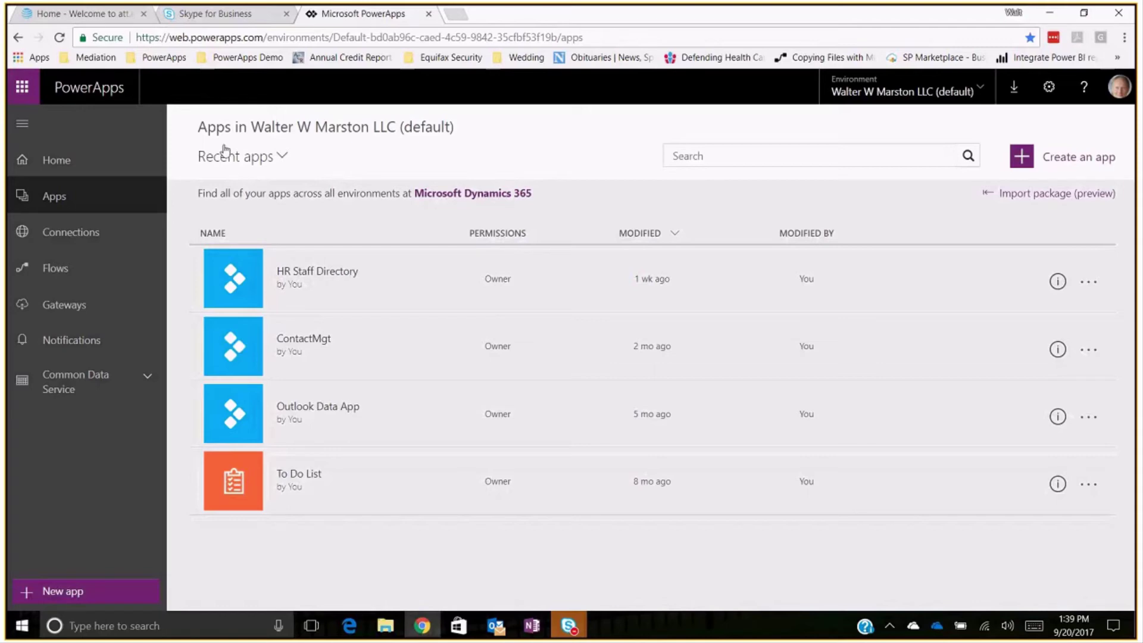
Open the bookmarked tblStaffDirectoryData SharePoint list and examine its rows and columns from ID to Photo
{"action": "left_click", "coordinate": [236, 60]}
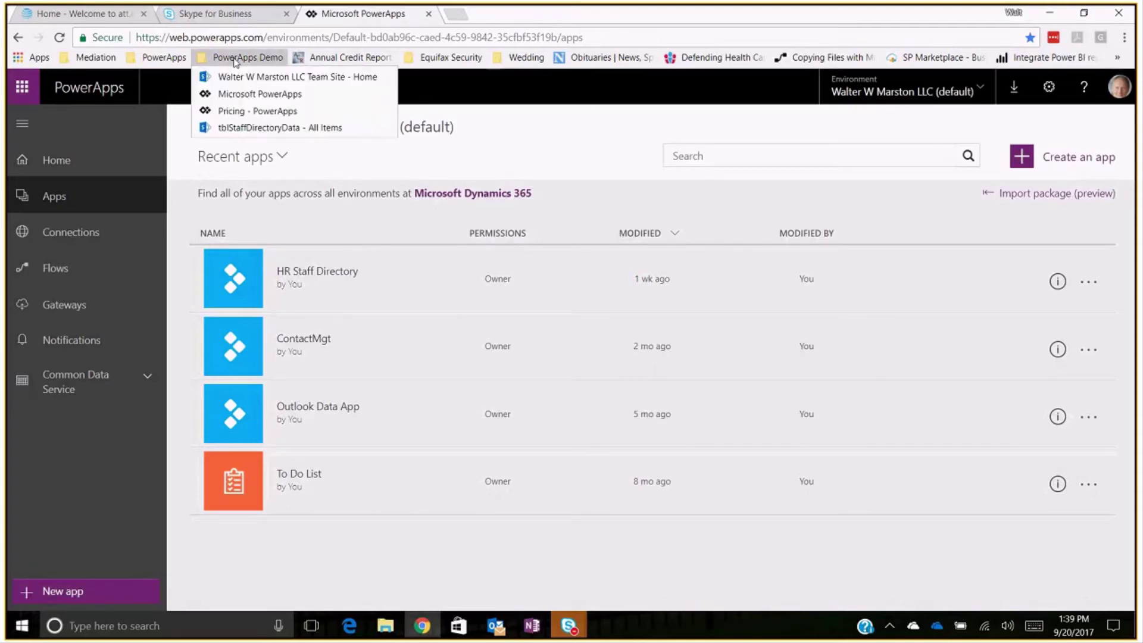
{"action": "left_click", "coordinate": [253, 129]}
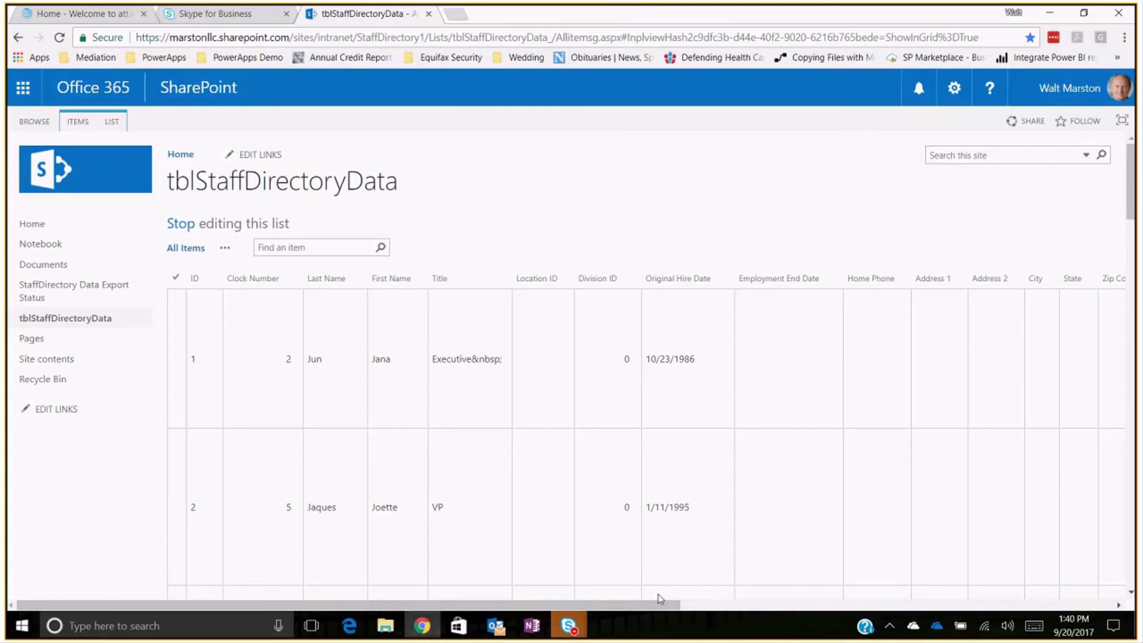
{"action": "left_click_drag", "start_coordinate": [665, 612], "coordinate": [963, 603]}
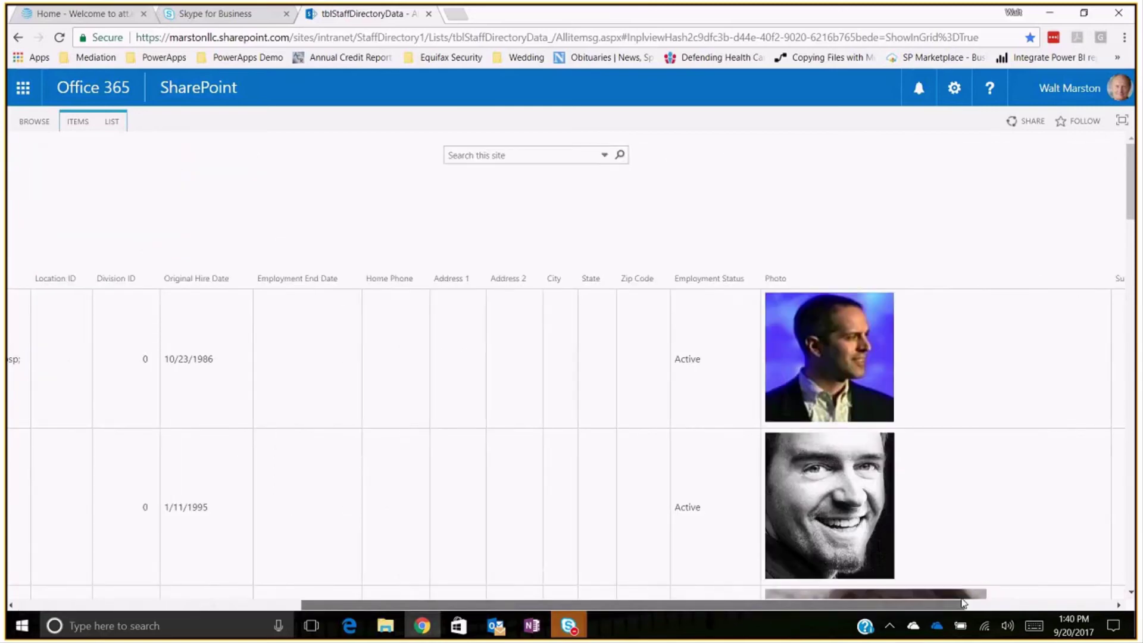
{"action": "scroll", "coordinate": [768, 606], "scroll_direction": "down", "scroll_amount": 4}
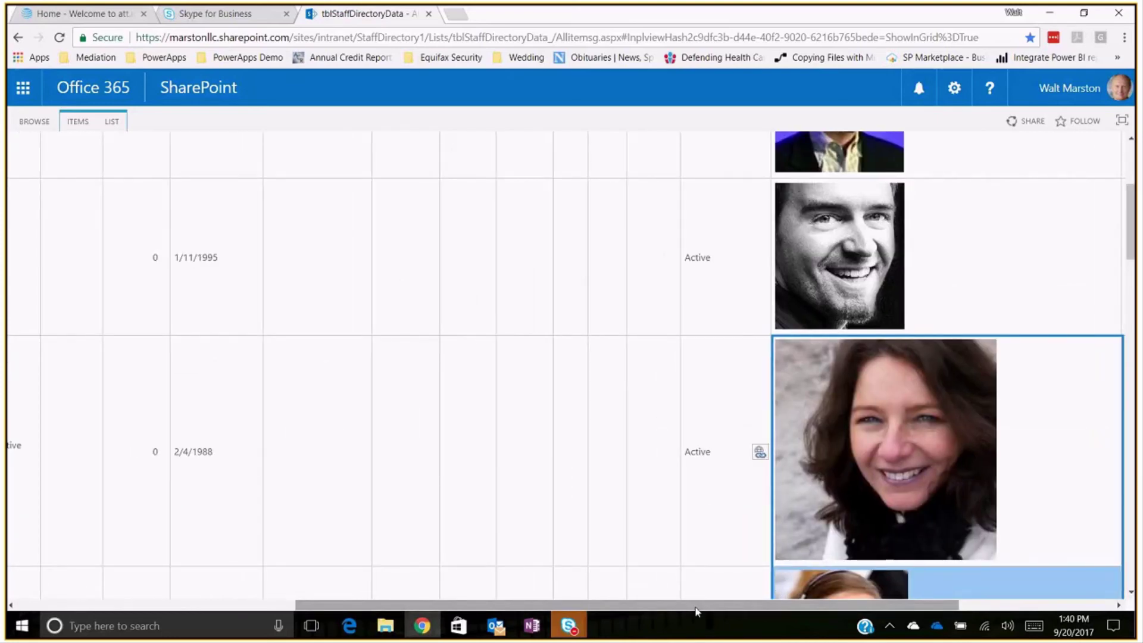
{"action": "left_click_drag", "start_coordinate": [768, 606], "coordinate": [161, 119]}
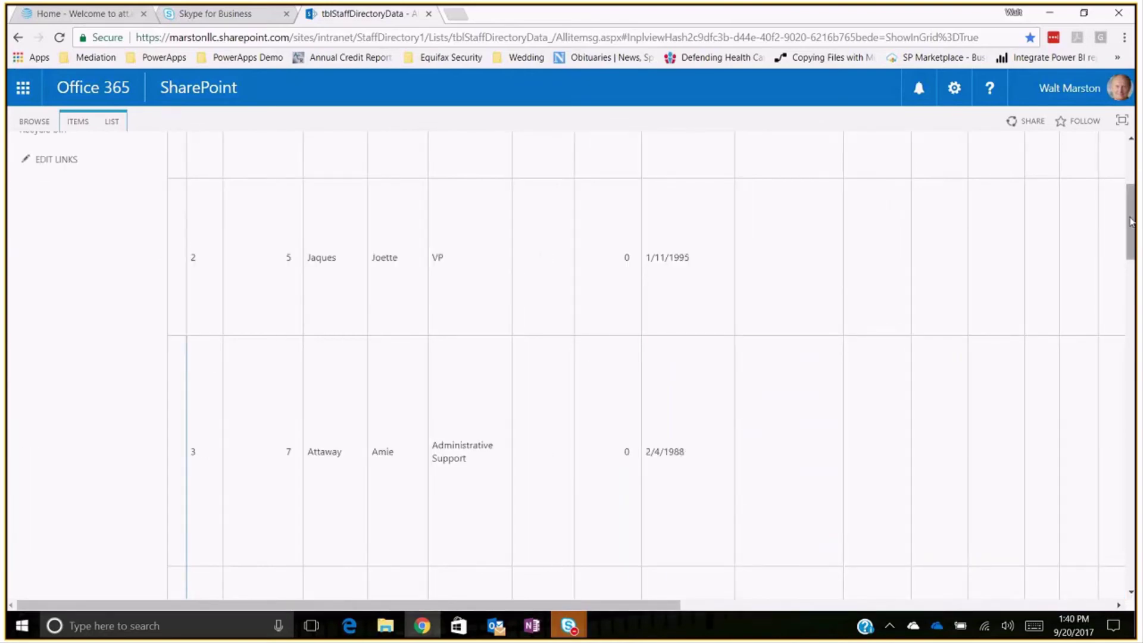
{"action": "scroll", "coordinate": [1122, 194], "scroll_direction": "up", "scroll_amount": 1}
{"action": "scroll", "coordinate": [1122, 195], "scroll_direction": "up", "scroll_amount": 5}
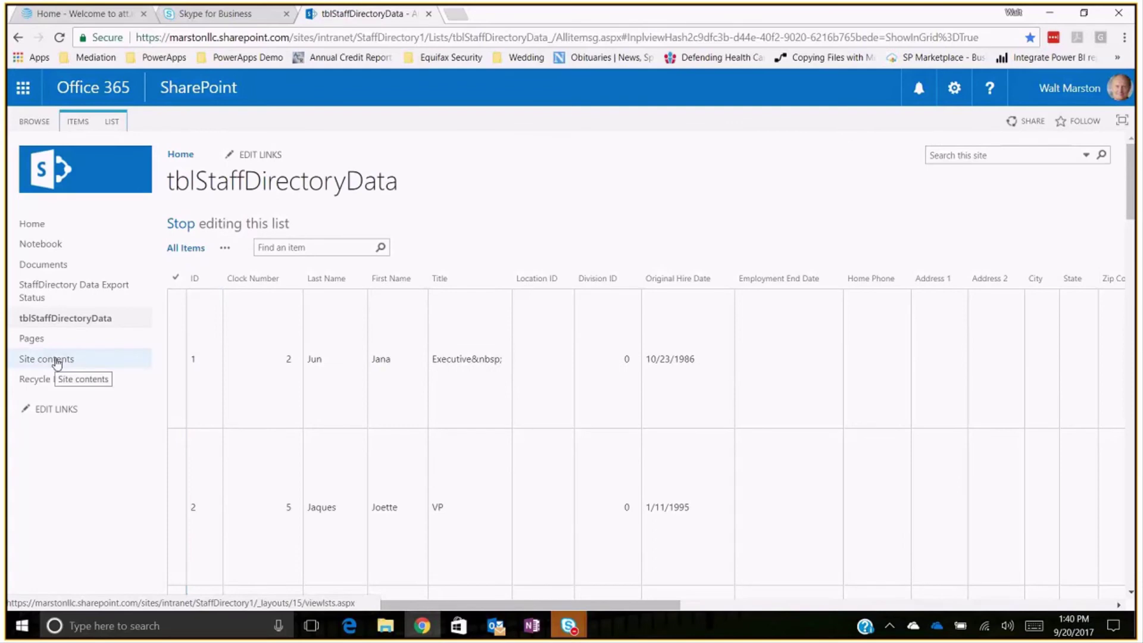
View the tblStaffDirectoryData_Images picture library from the site contents, and open the StaffDirectory Data Export Status list
{"action": "left_click", "coordinate": [57, 361]}
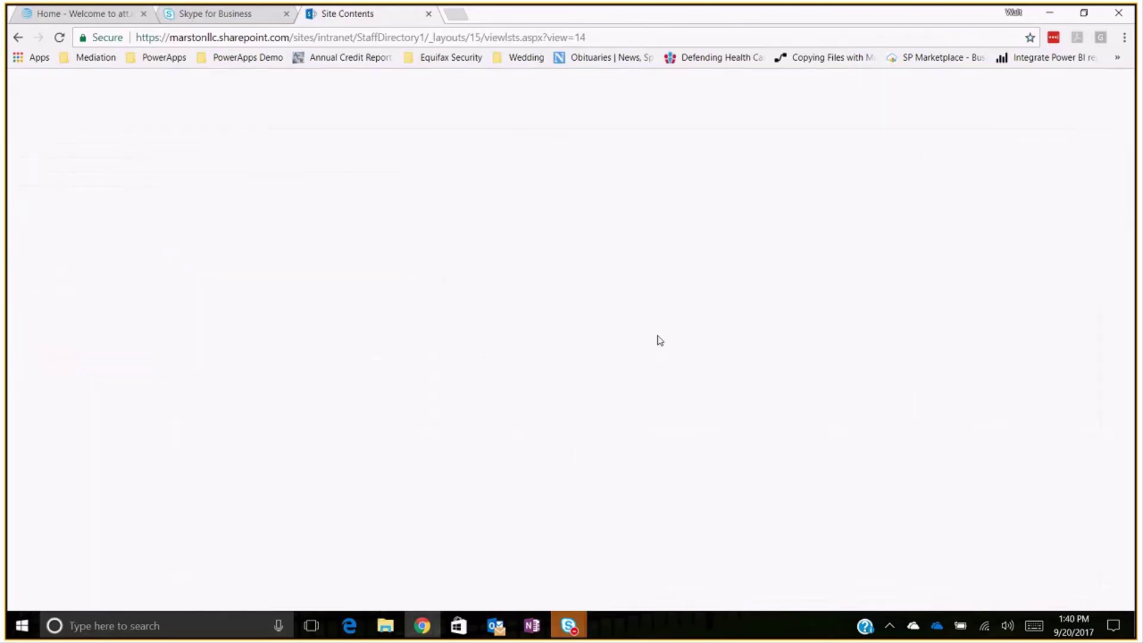
{"action": "scroll", "coordinate": [632, 413], "scroll_direction": "down", "scroll_amount": 2}
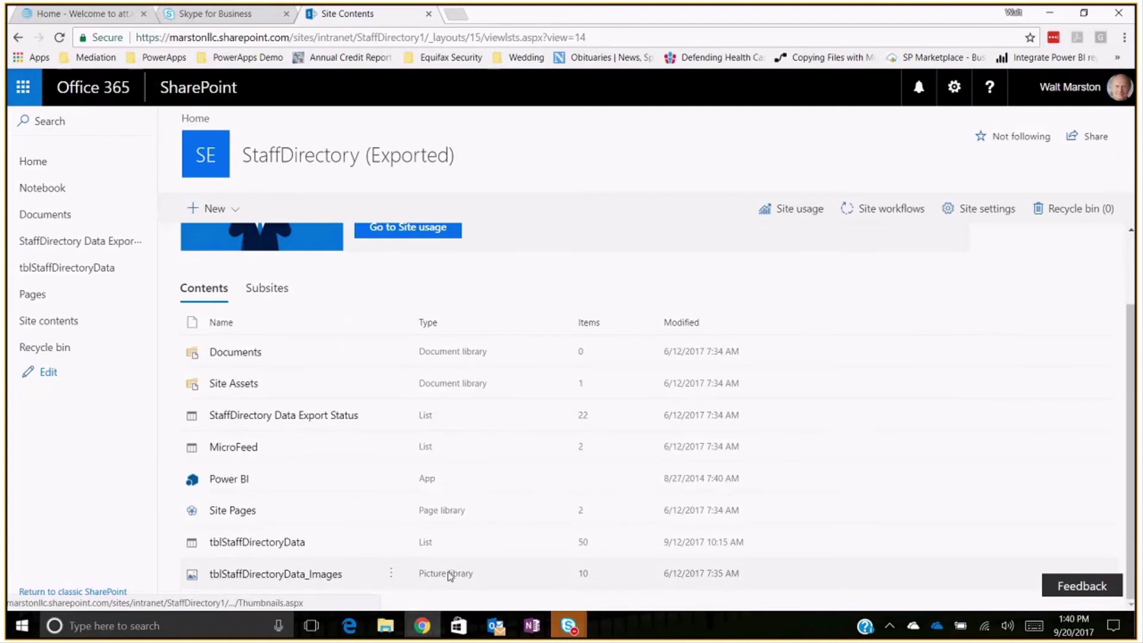
{"action": "left_click", "coordinate": [272, 575]}
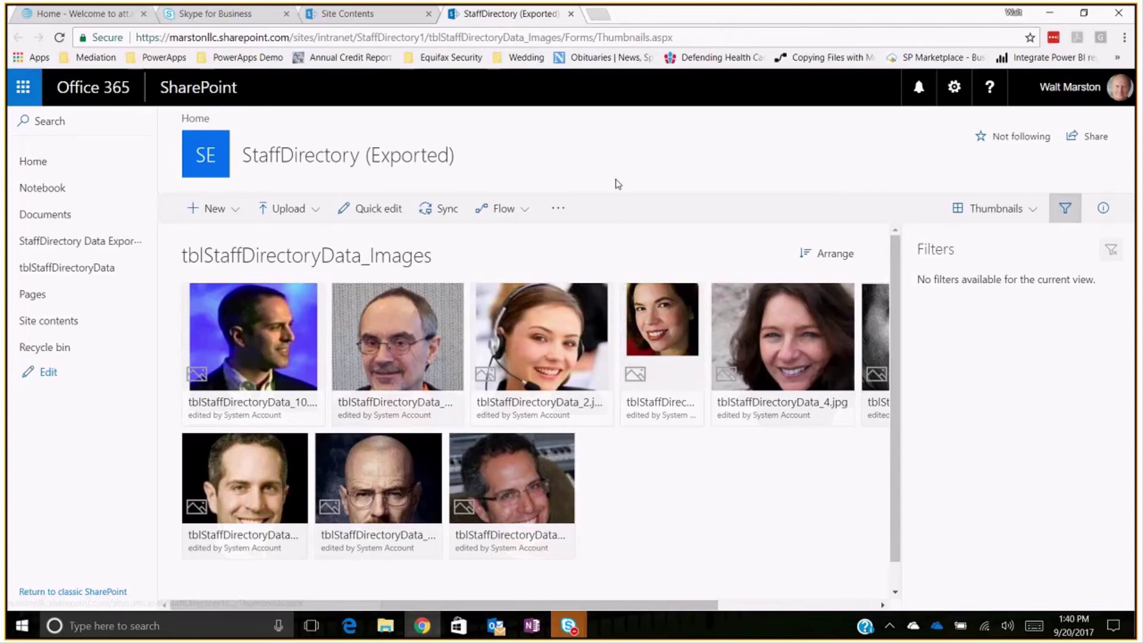
{"action": "left_click", "coordinate": [66, 244]}
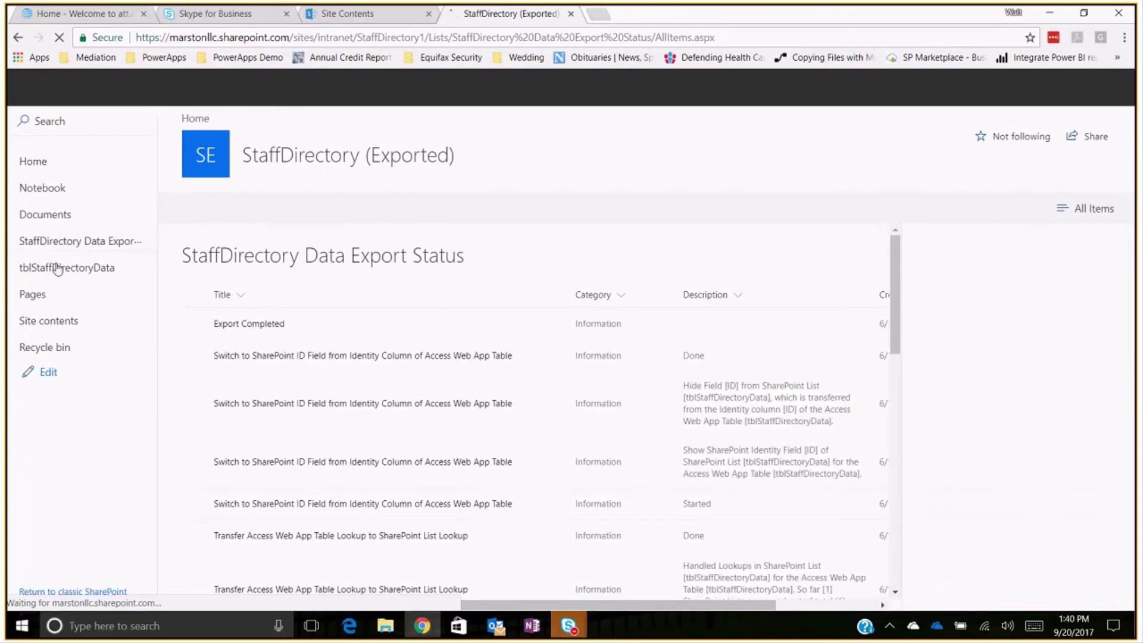
Open the tblStaffDirectoryData list and examine the image link address in the first row's Photo cell
{"action": "left_click", "coordinate": [59, 268]}
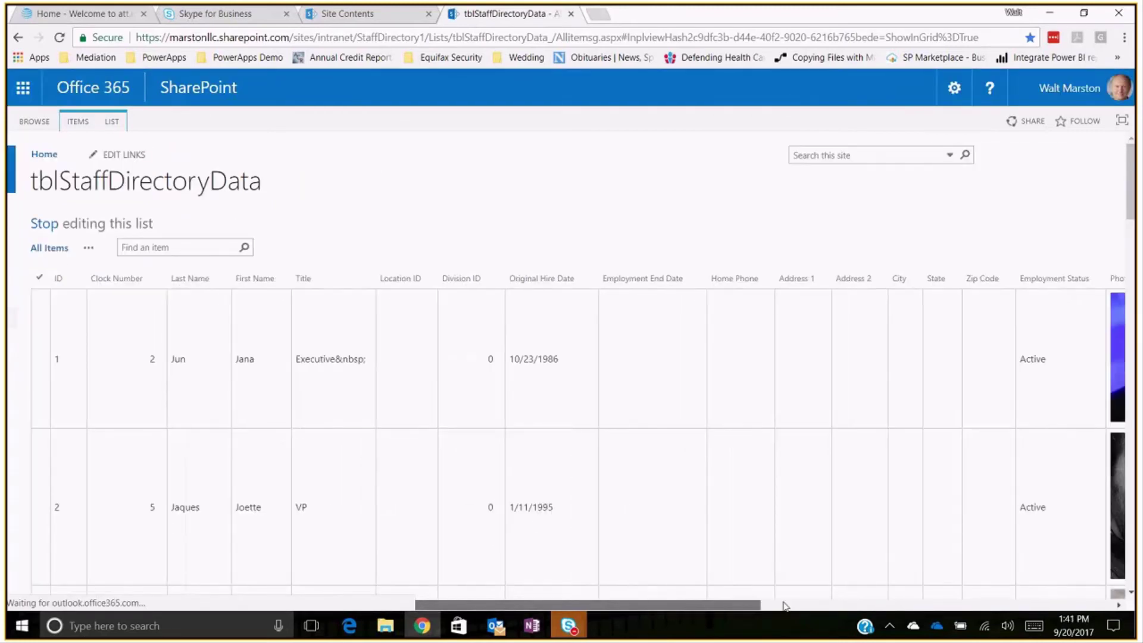
{"action": "left_click_drag", "start_coordinate": [785, 606], "coordinate": [910, 604]}
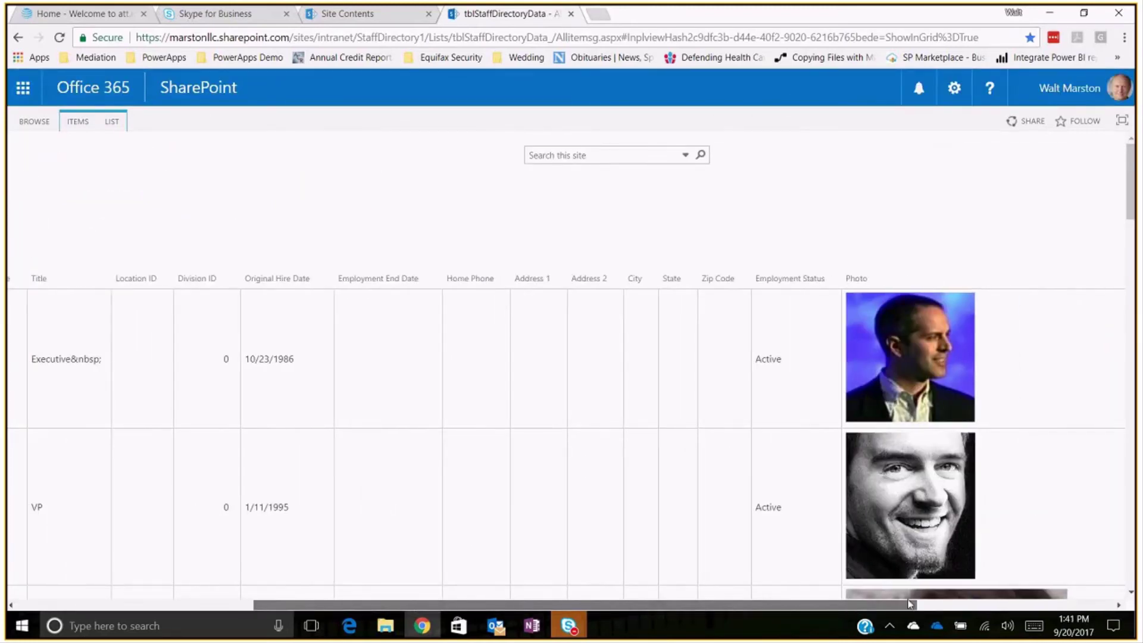
{"action": "left_click", "coordinate": [772, 365]}
{"action": "left_click", "coordinate": [771, 362]}
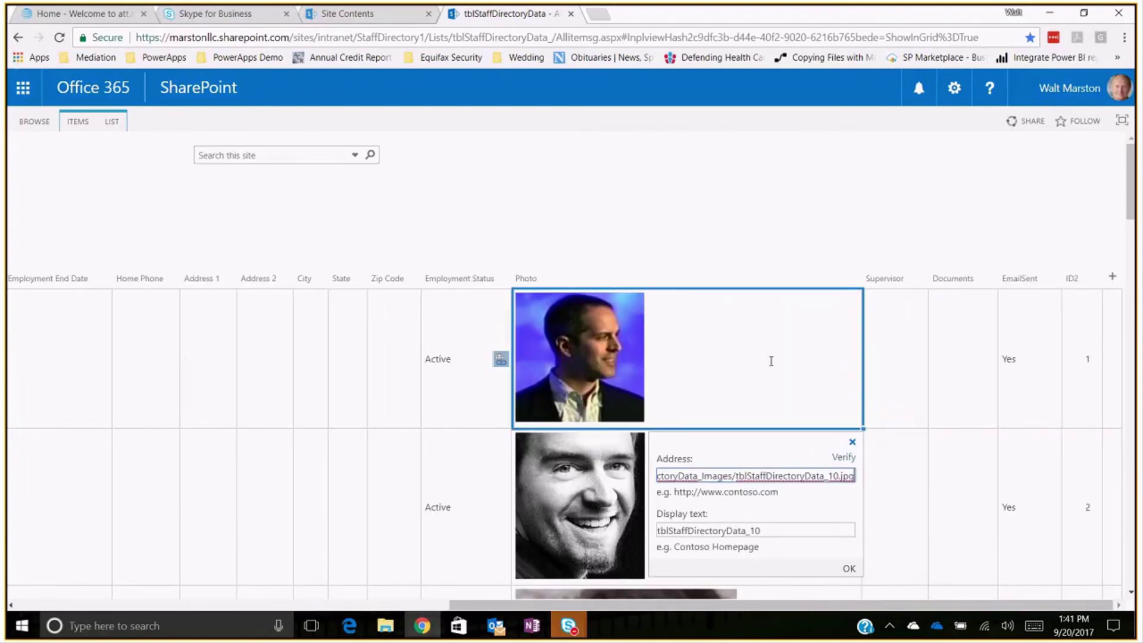
{"action": "left_click", "coordinate": [838, 476]}
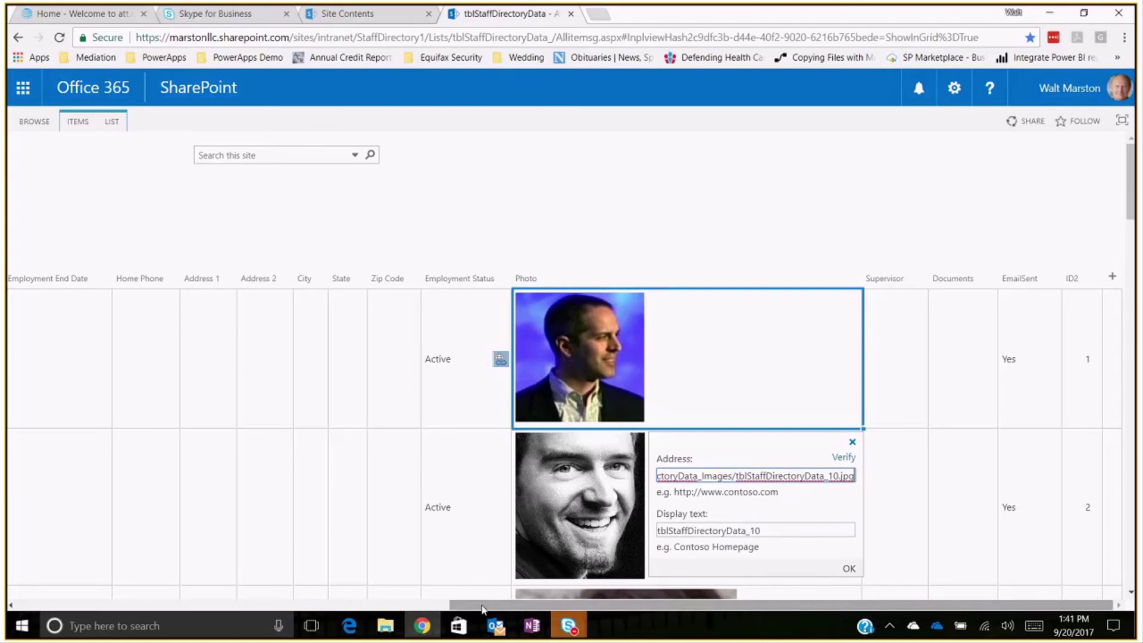
{"action": "left_click_drag", "start_coordinate": [483, 608], "coordinate": [68, 606]}
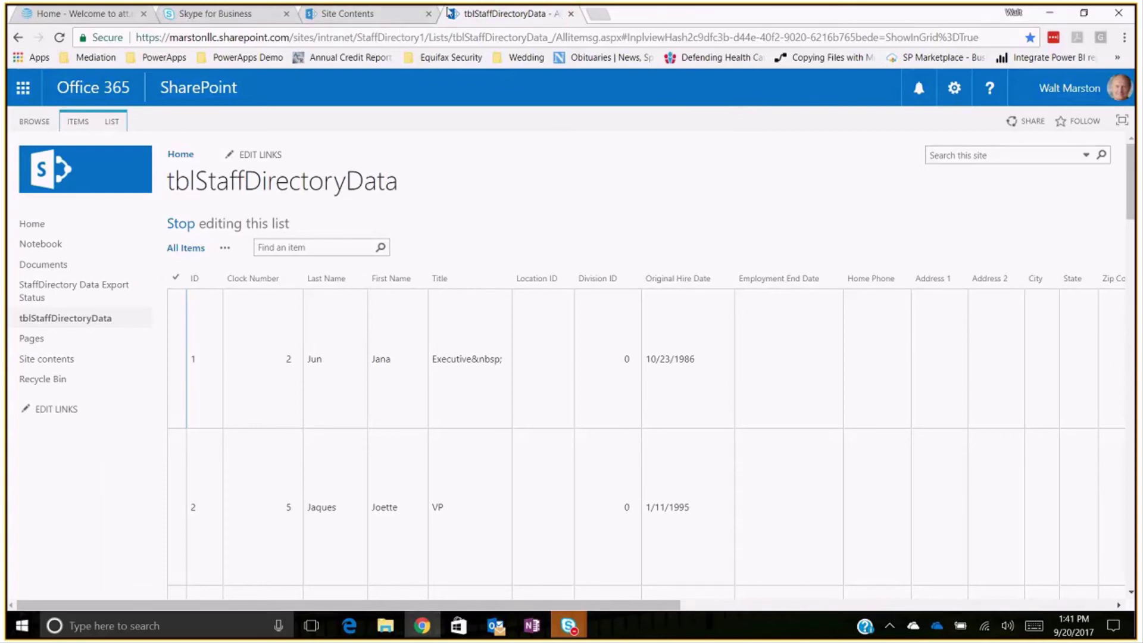
Close the Site Contents page and minimize the browser to reach the desktop
{"action": "left_click", "coordinate": [389, 22]}
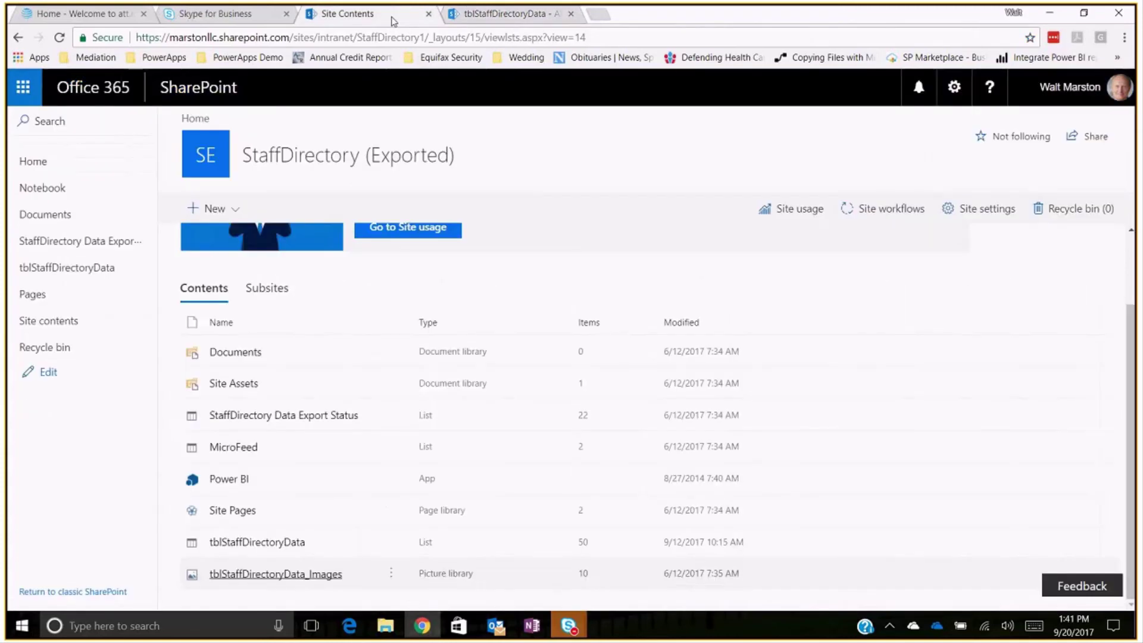
{"action": "left_click", "coordinate": [430, 14]}
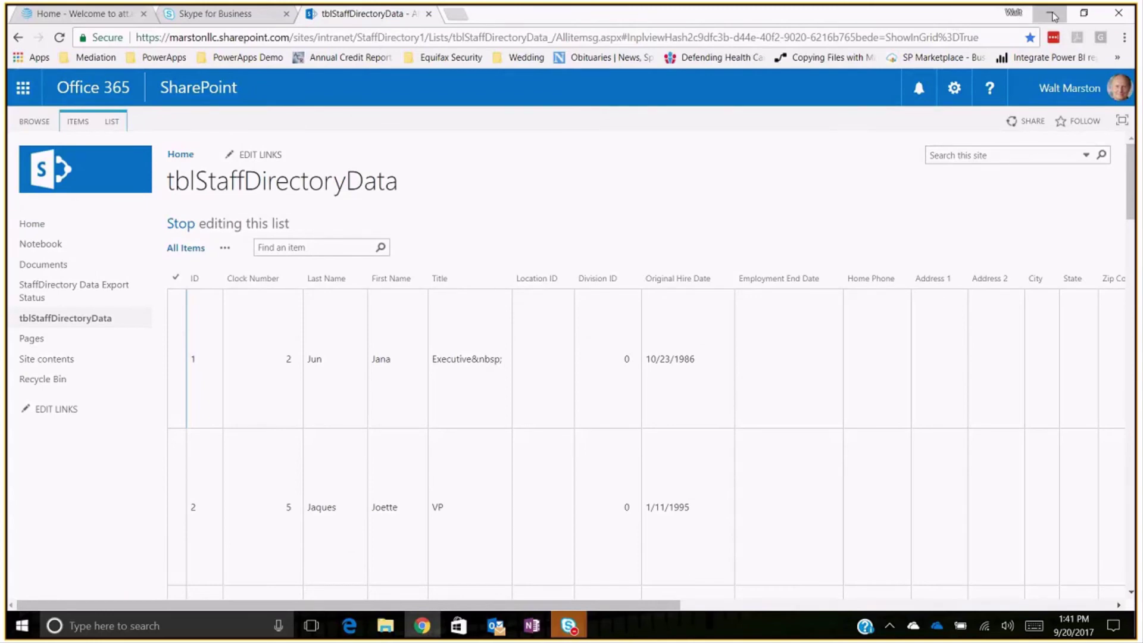
{"action": "left_click", "coordinate": [1051, 13]}
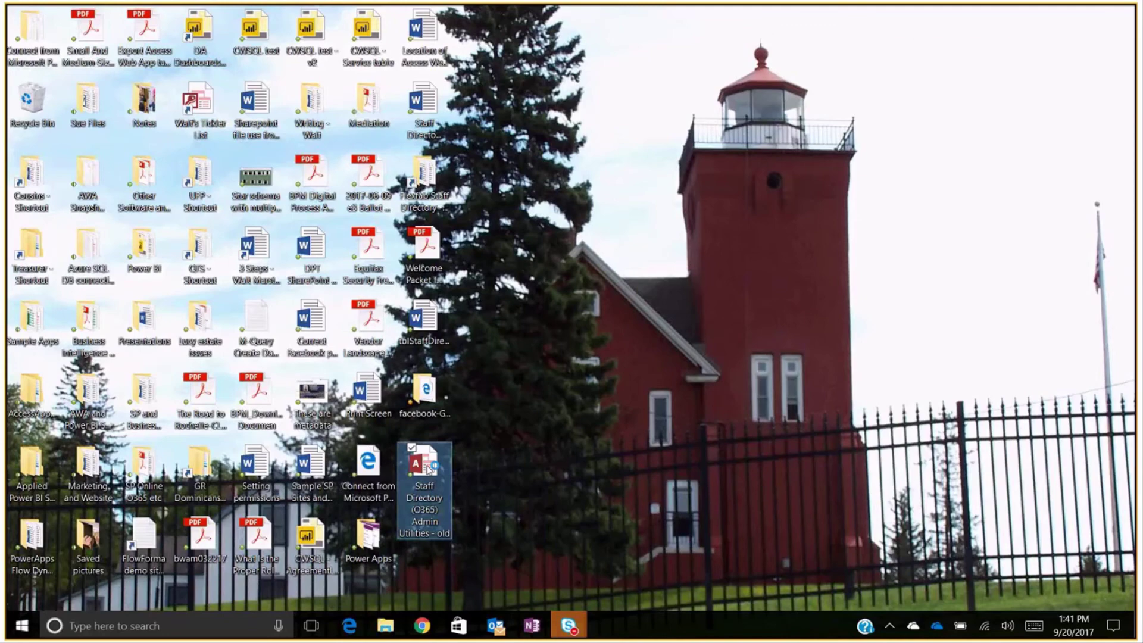
Open the Staff Directory (O365) Admin Utilities - old database in Access, view the linked tblStaffDirectoryData table's records and close the table
{"action": "double_click", "coordinate": [426, 468]}
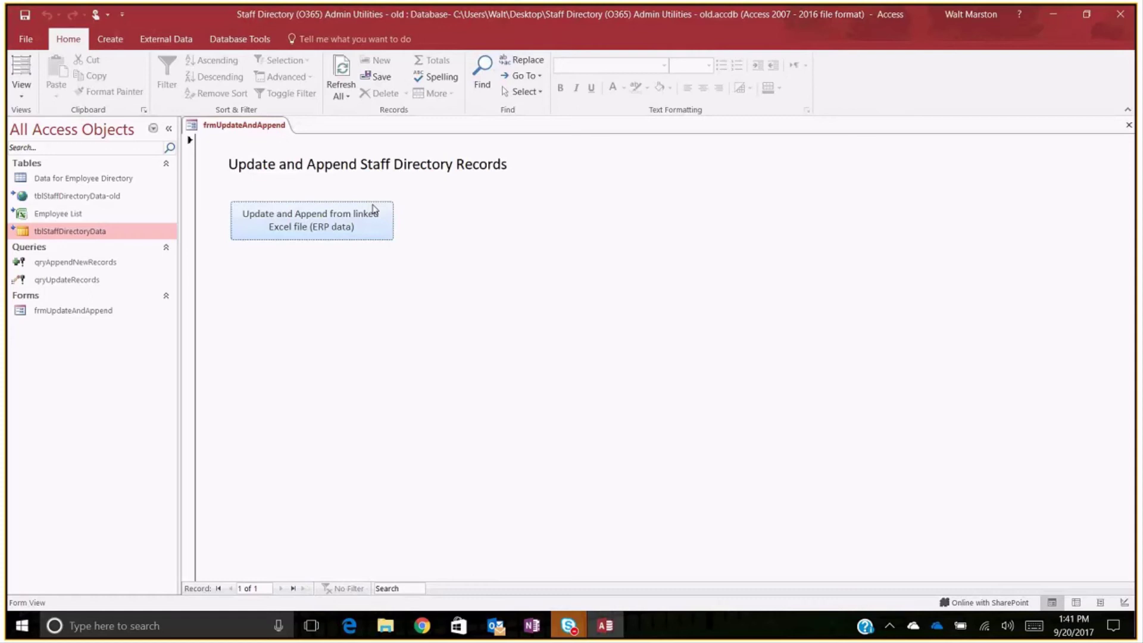
{"action": "mouse_move", "coordinate": [78, 233]}
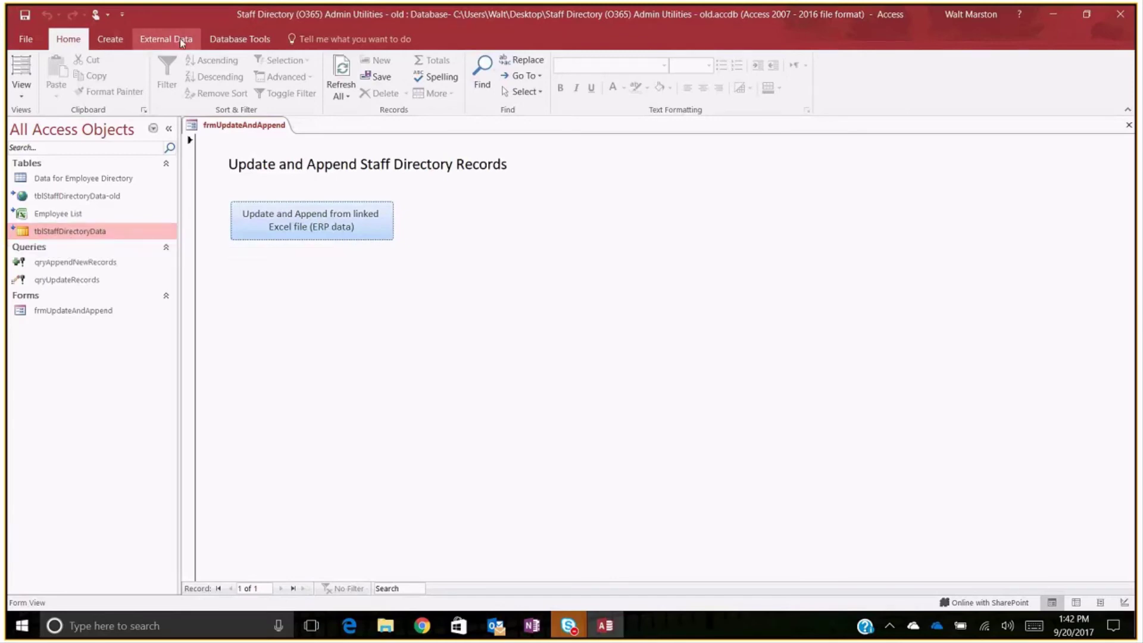
{"action": "double_click", "coordinate": [80, 233]}
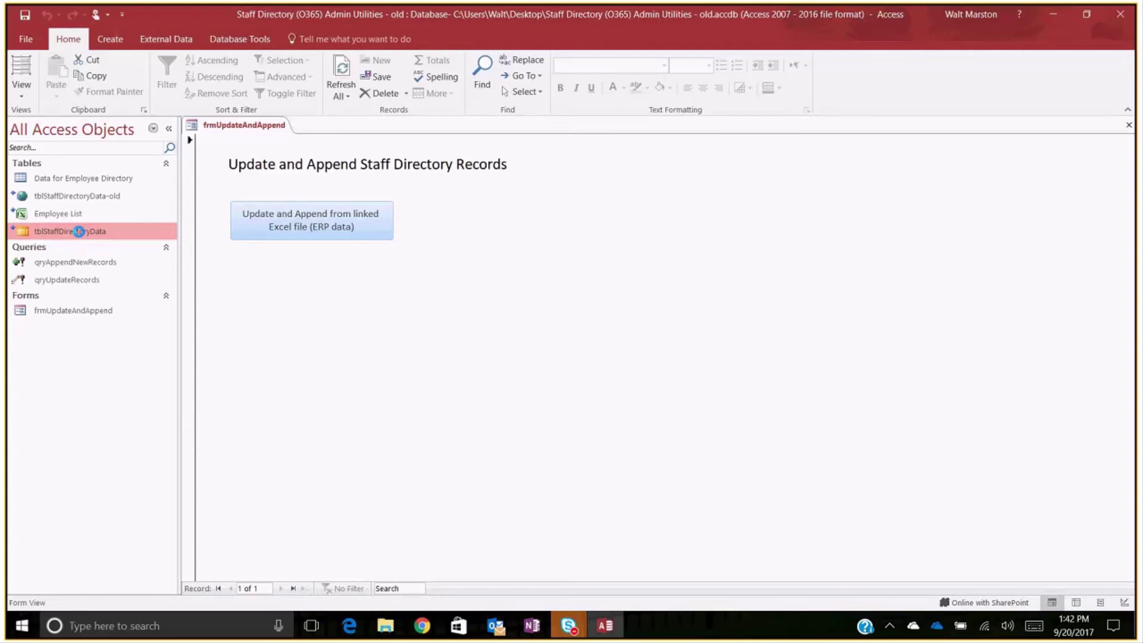
{"action": "double_click", "coordinate": [79, 232]}
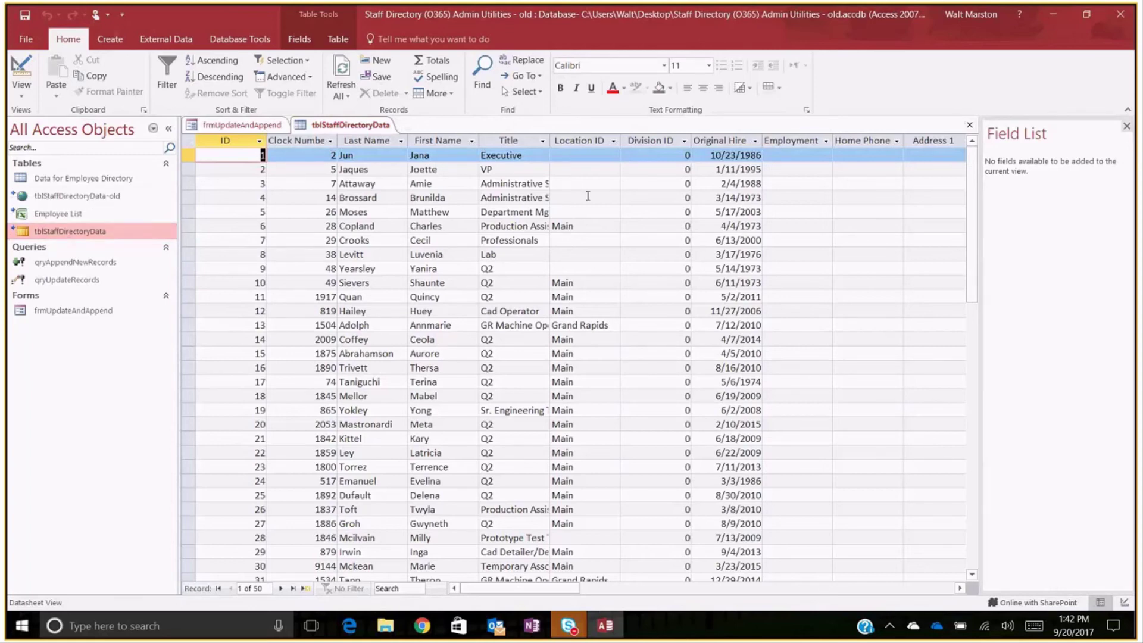
{"action": "left_click", "coordinate": [971, 129]}
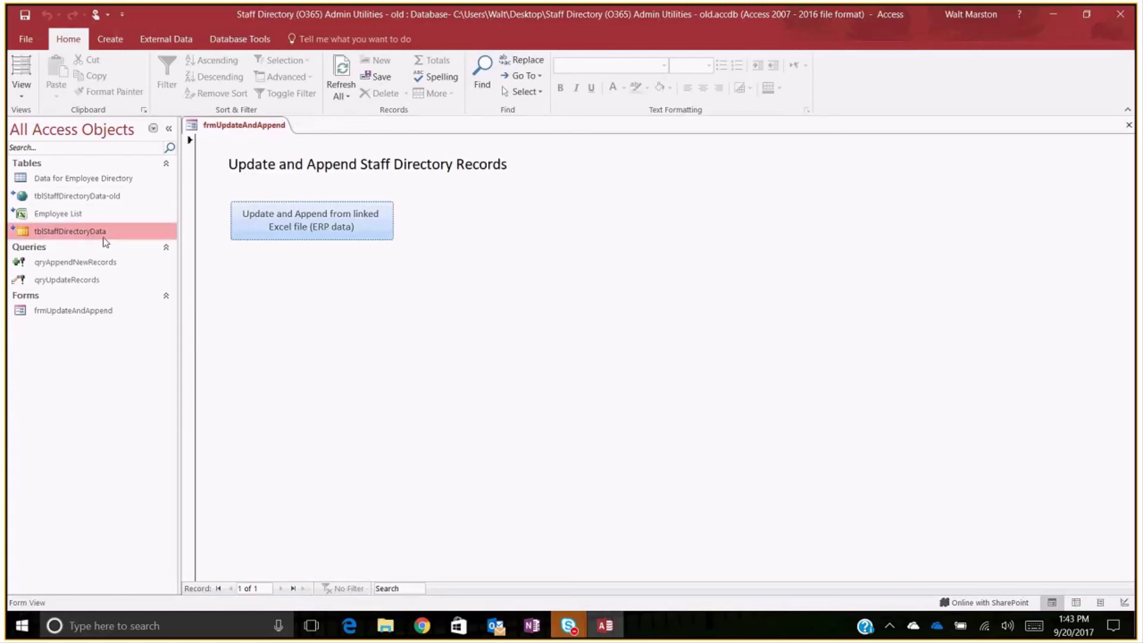
Minimize the Access database and preview the open Skype for Business windows from the desktop
{"action": "mouse_move", "coordinate": [123, 237]}
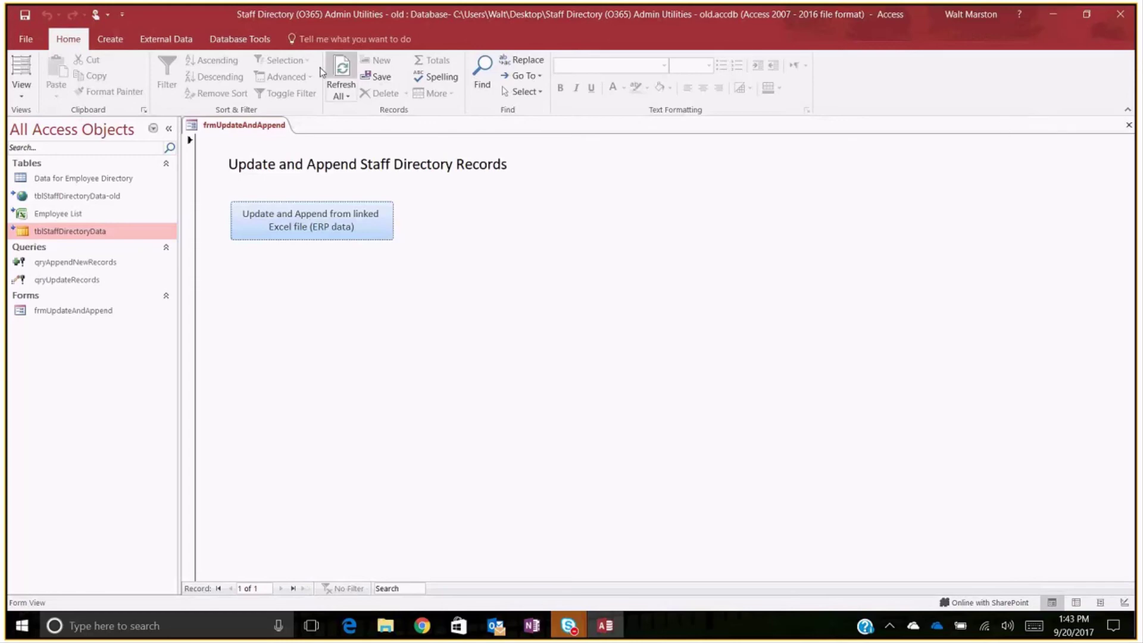
{"action": "left_click", "coordinate": [1054, 15]}
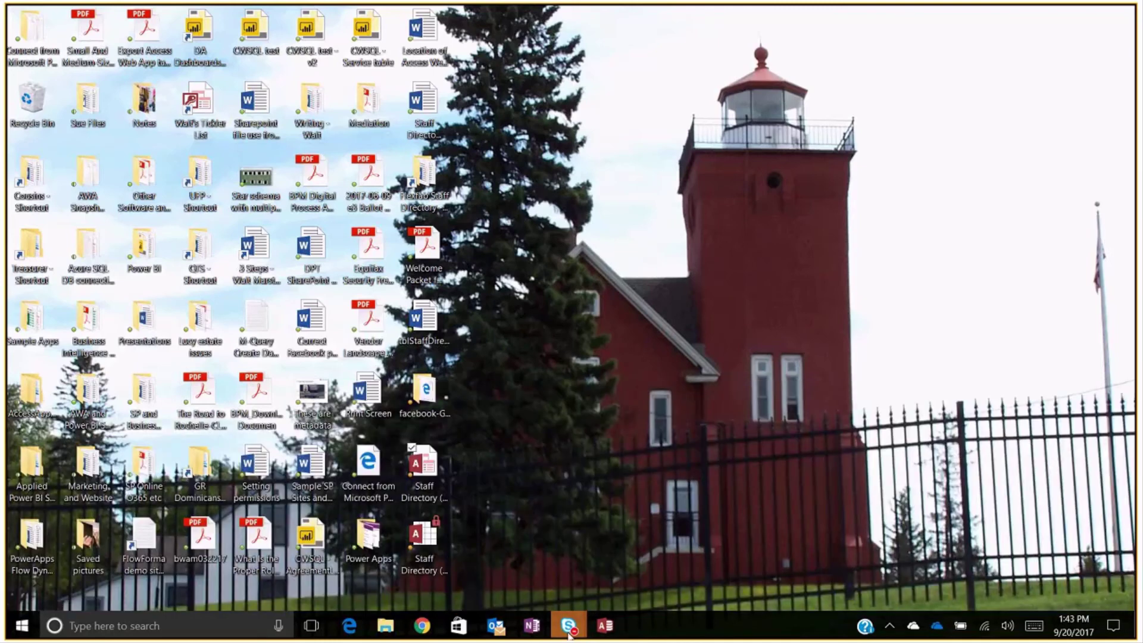
{"action": "mouse_move", "coordinate": [570, 636]}
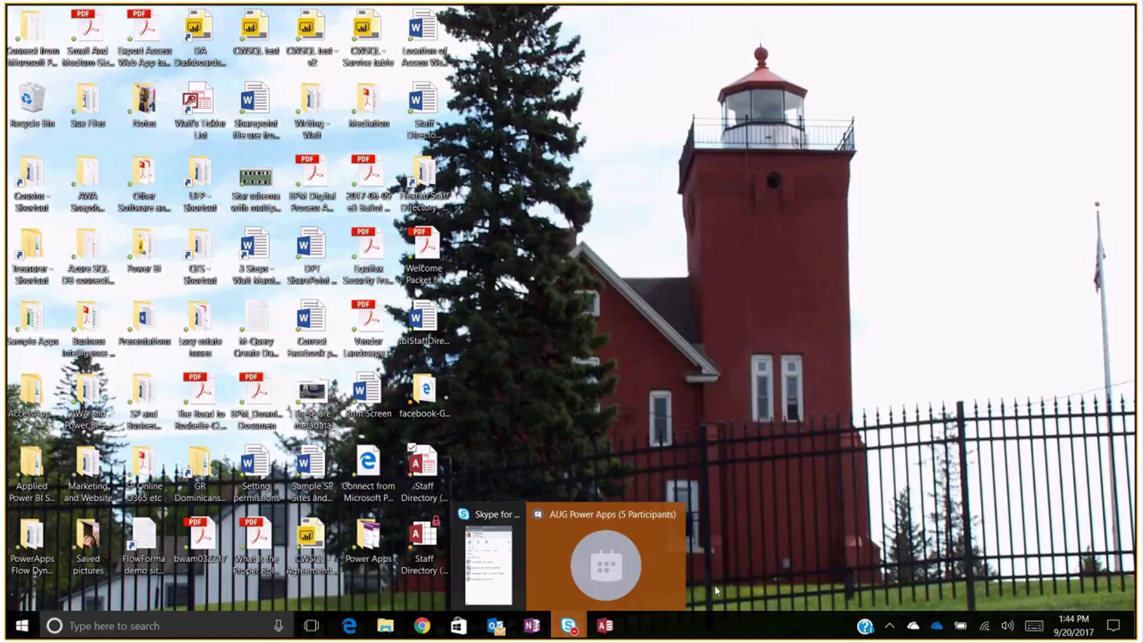
{"action": "left_click", "coordinate": [569, 634]}
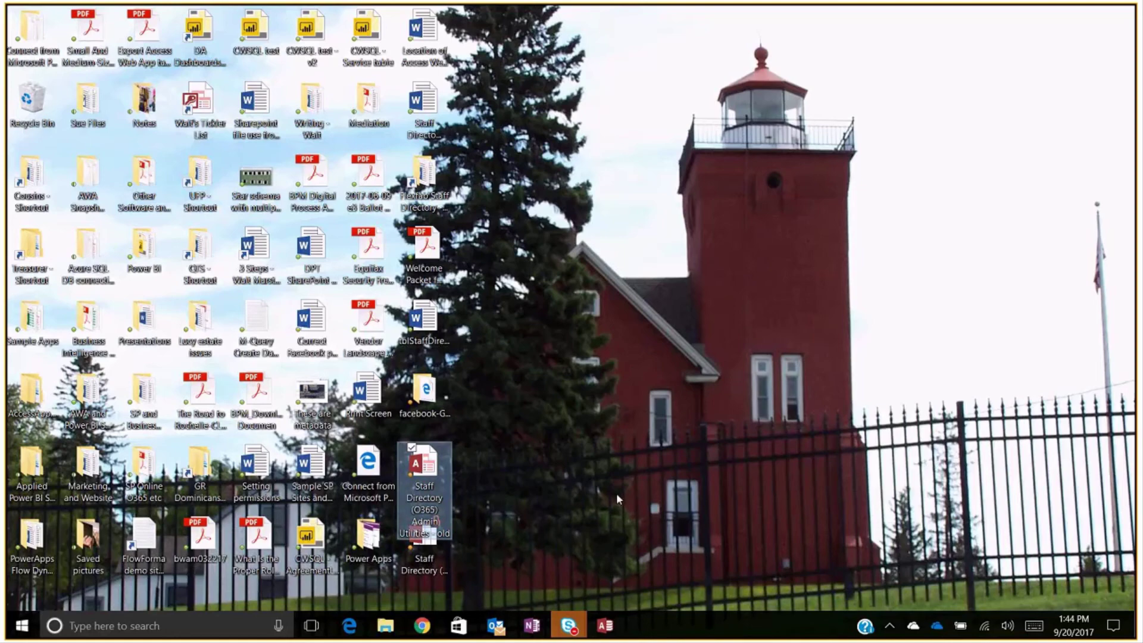
Switch back to the tblStaffDirectoryData list in Chrome, sort it ascending by Supervisor and review its columns across to Photo
{"action": "left_click", "coordinate": [423, 627]}
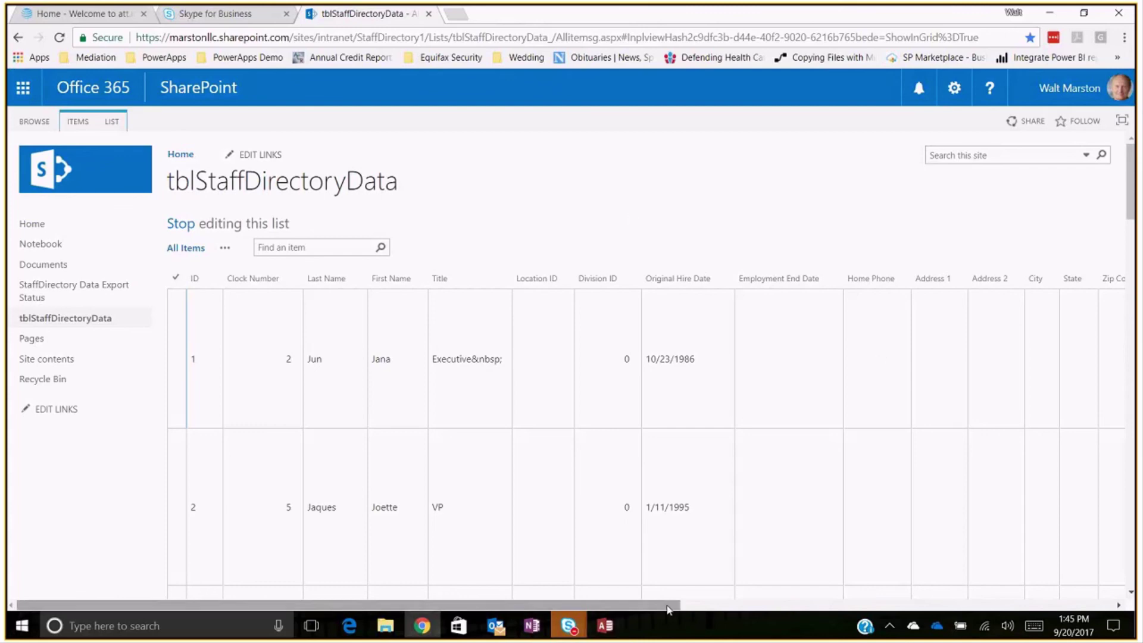
{"action": "left_click_drag", "start_coordinate": [668, 608], "coordinate": [919, 585]}
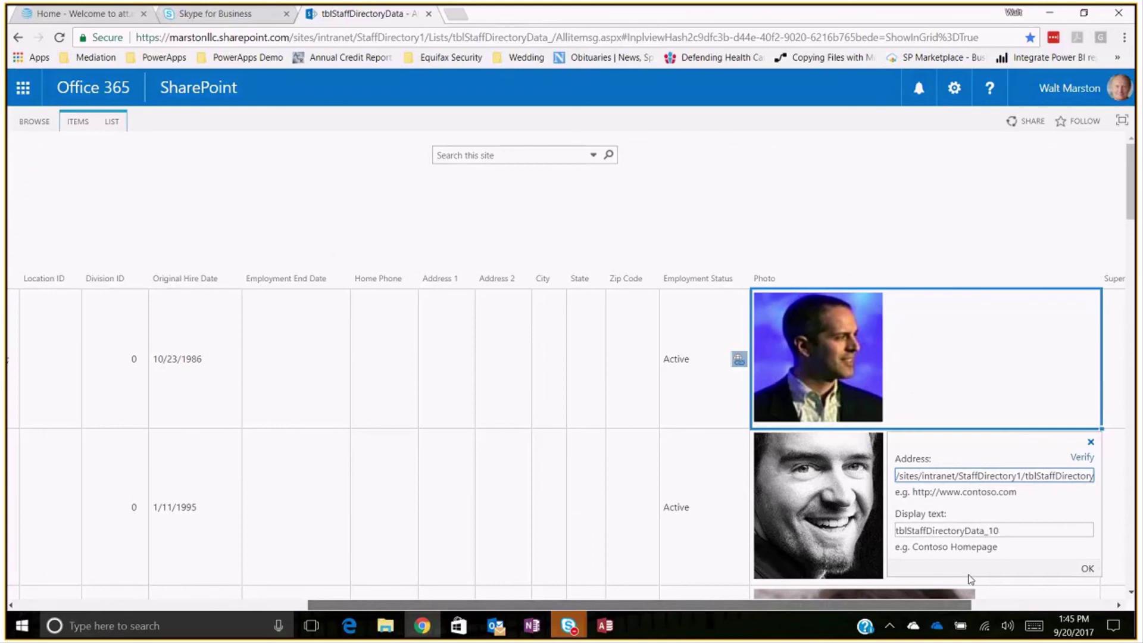
{"action": "scroll", "coordinate": [970, 580], "scroll_direction": "right", "scroll_amount": 2}
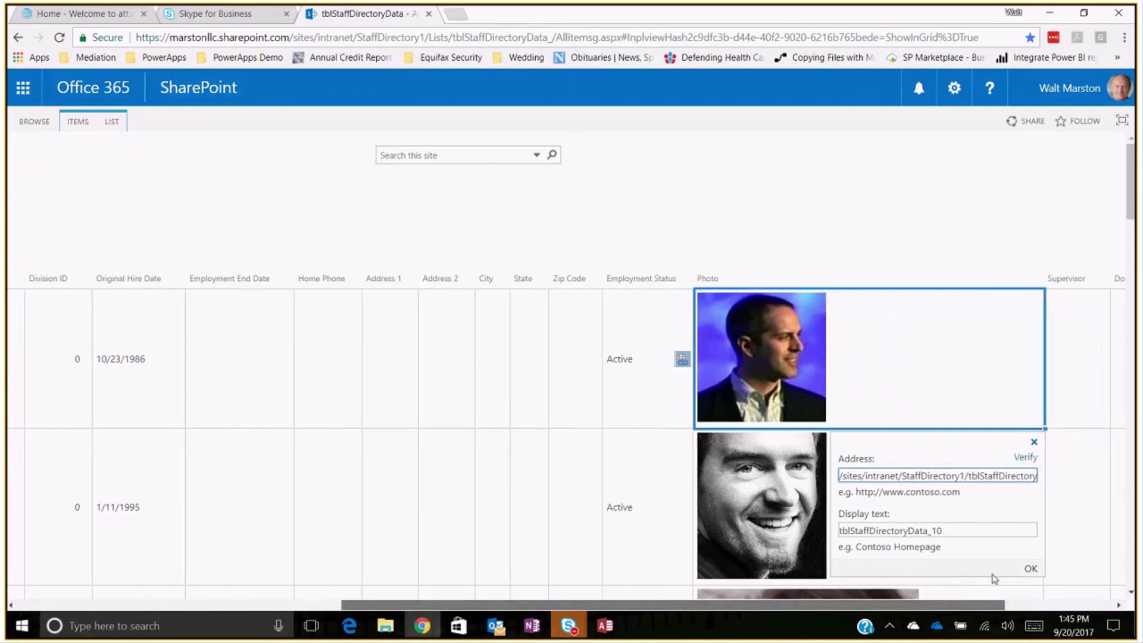
{"action": "left_click", "coordinate": [1106, 279]}
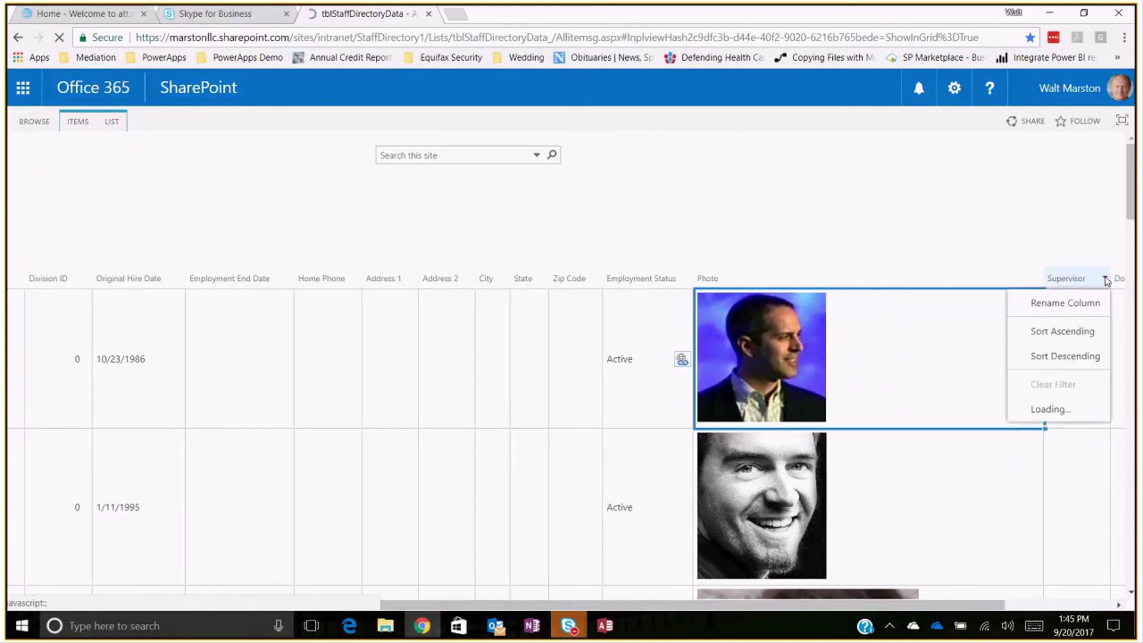
{"action": "left_click", "coordinate": [1040, 331]}
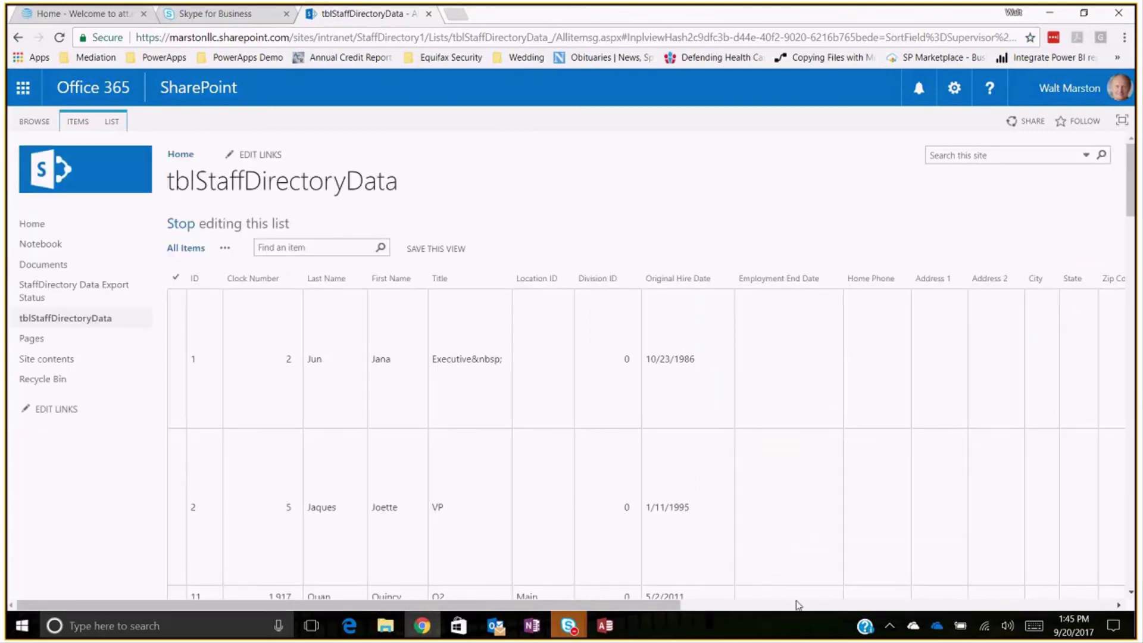
{"action": "left_click_drag", "start_coordinate": [674, 610], "coordinate": [971, 300]}
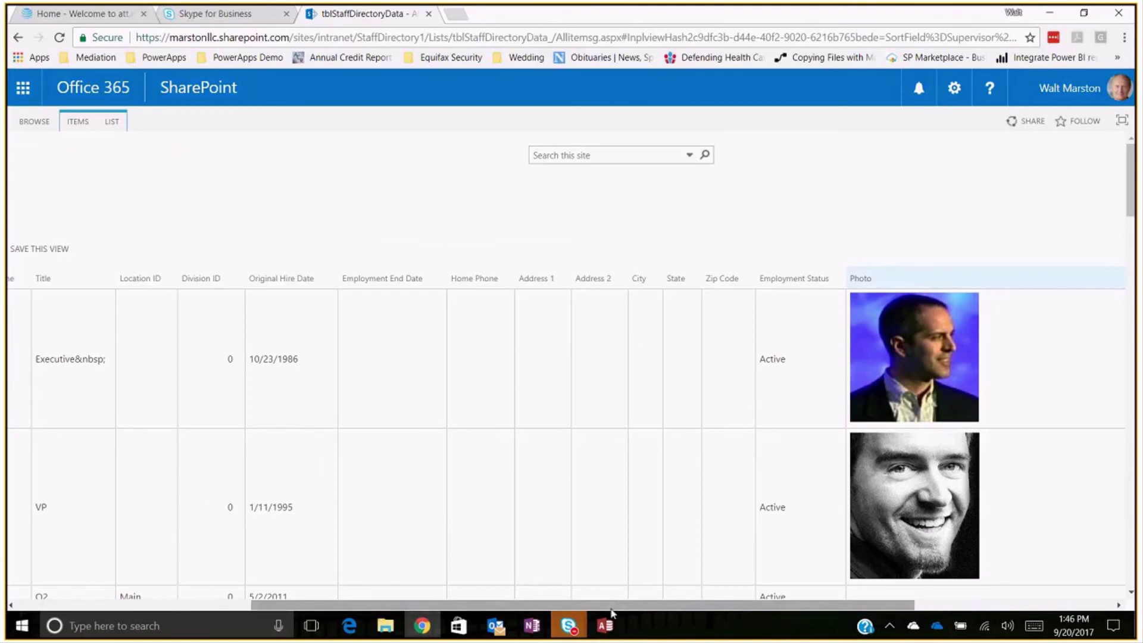
{"action": "left_click_drag", "start_coordinate": [611, 614], "coordinate": [269, 617]}
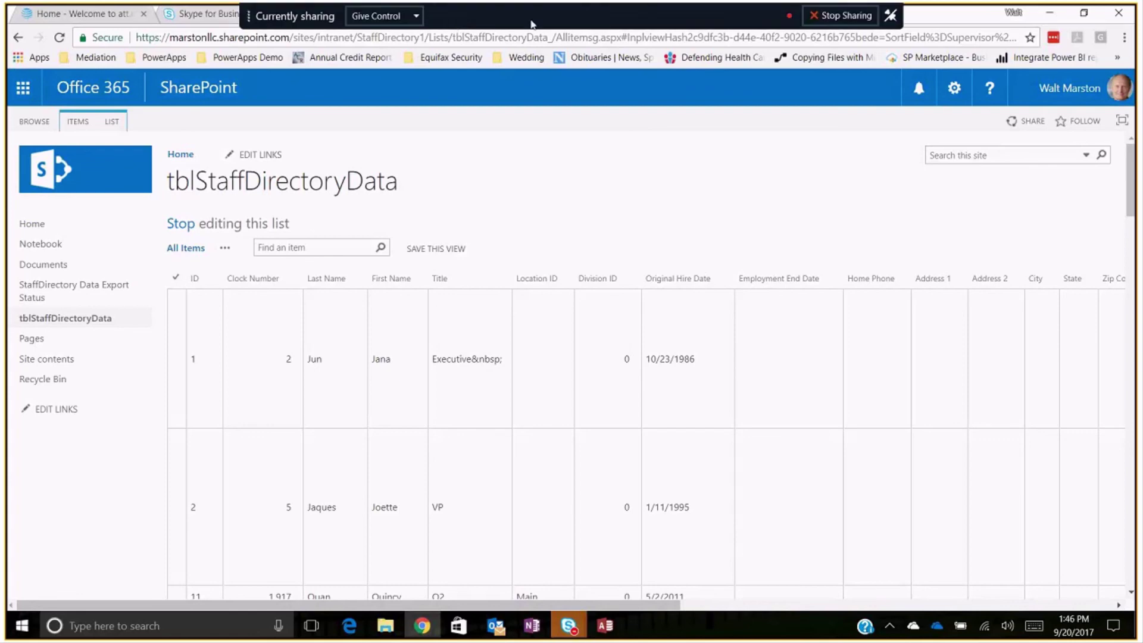
Try to stop sharing the screen, and bring up the AUG Power Apps meeting in Skype for Business as a maximized window
{"action": "left_click", "coordinate": [859, 21]}
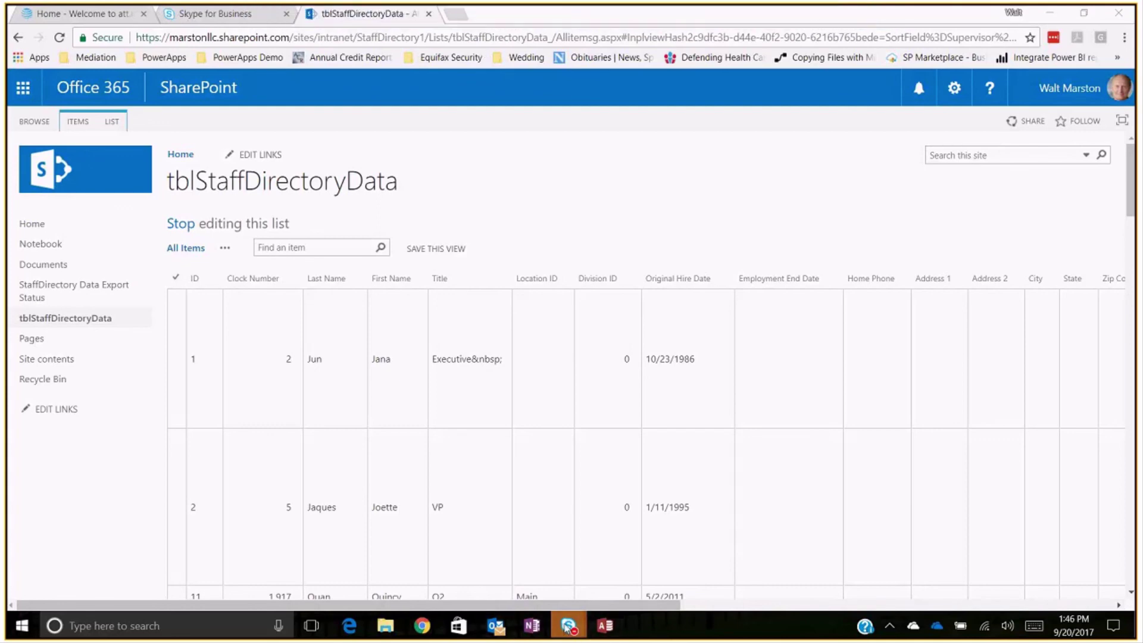
{"action": "mouse_move", "coordinate": [569, 625]}
{"action": "left_click", "coordinate": [569, 535]}
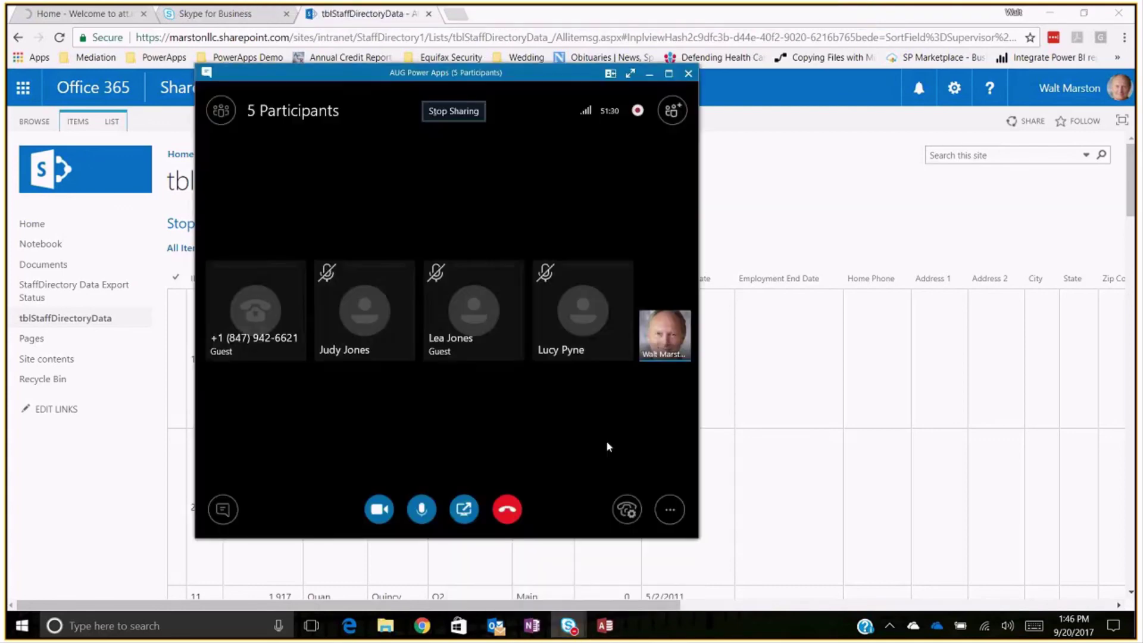
{"action": "left_click", "coordinate": [669, 74]}
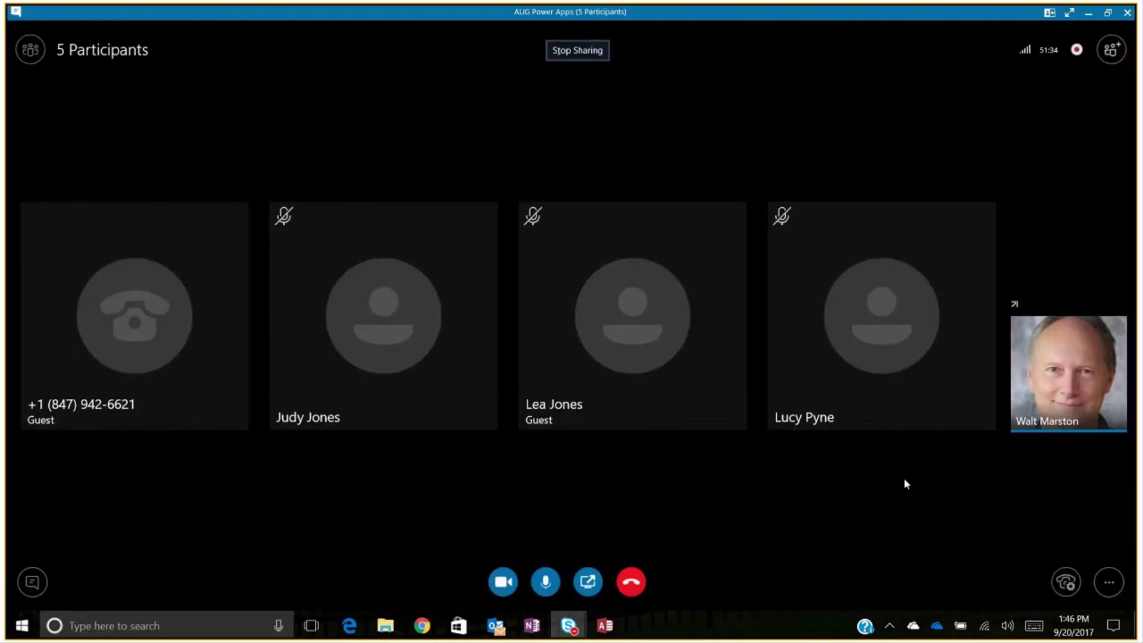